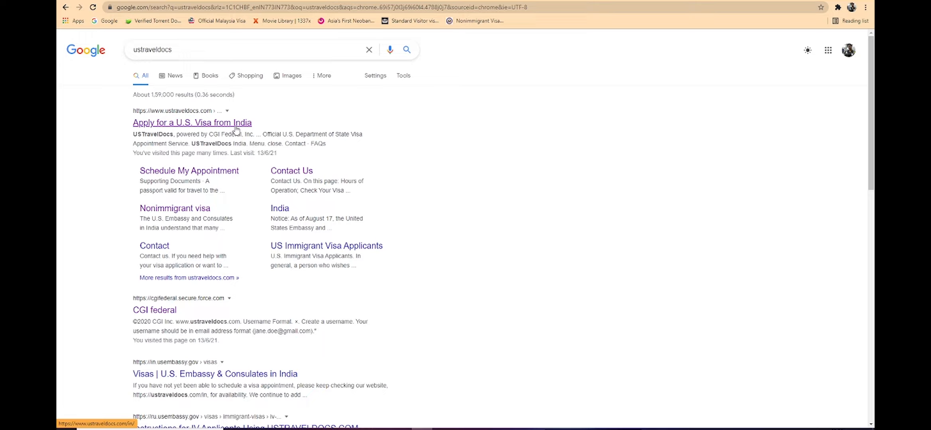
Step: Open the USTravelDocs India site from the search results, choose Nonimmigrant Visa, and close the important notices
click(235, 126)
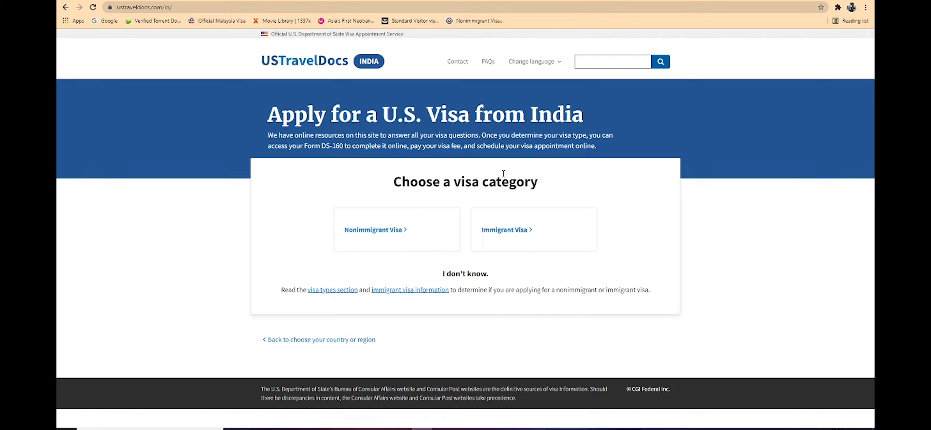
click(399, 230)
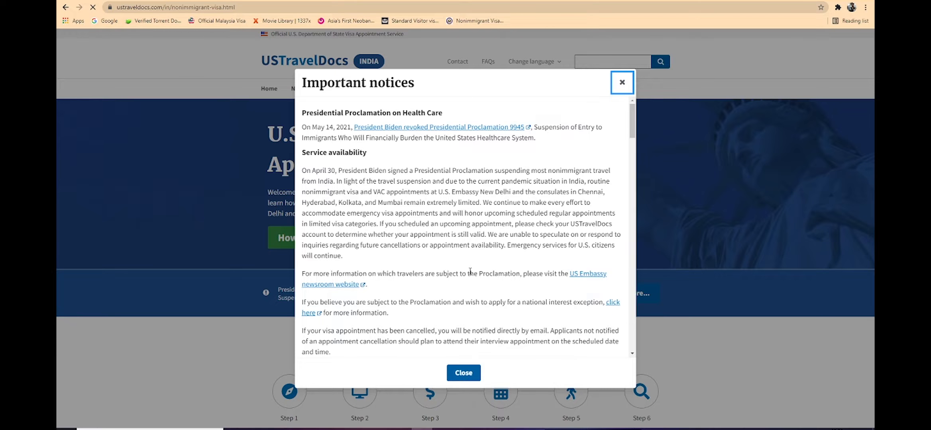
scroll(470, 271, down, 15)
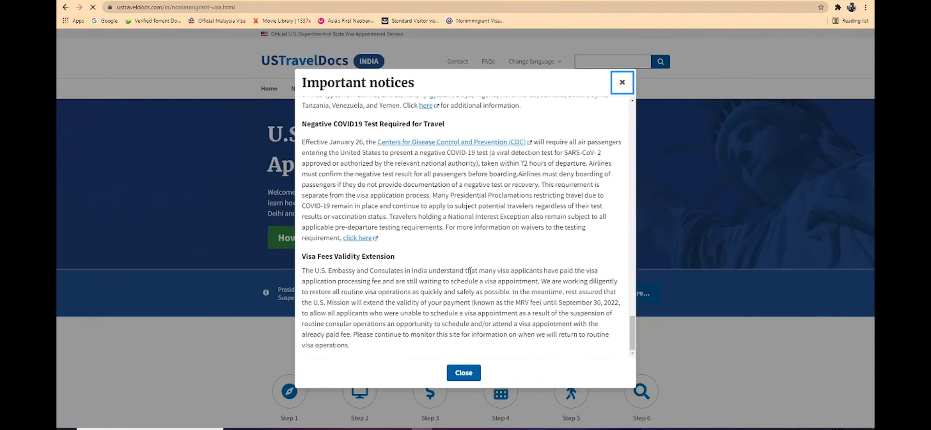
click(466, 373)
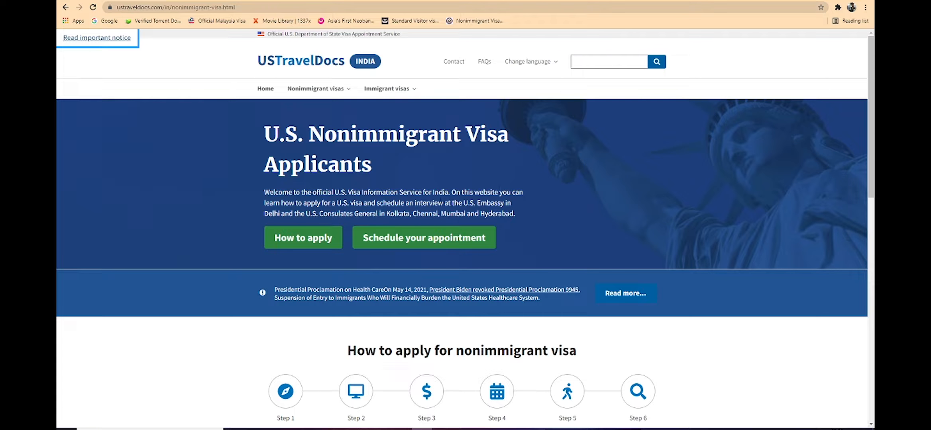
Step: Jump to the How to apply for nonimmigrant visa section and look over its six steps
click(298, 237)
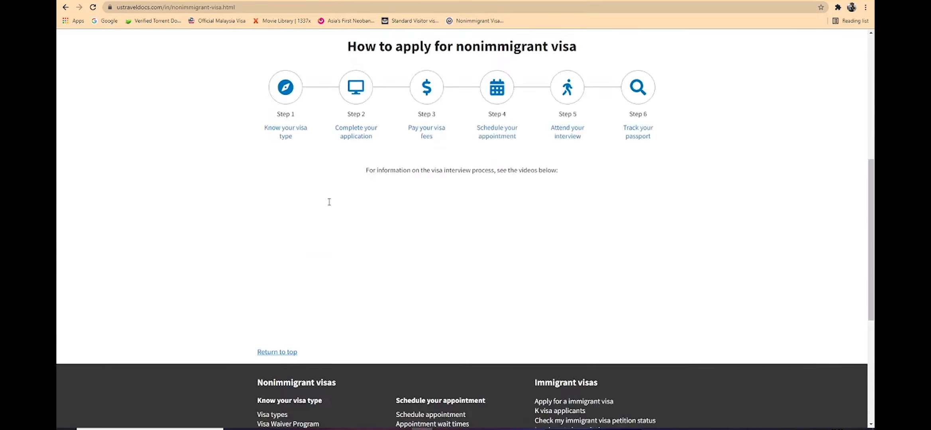
scroll(327, 203, down, 5)
scroll(328, 201, up, 8)
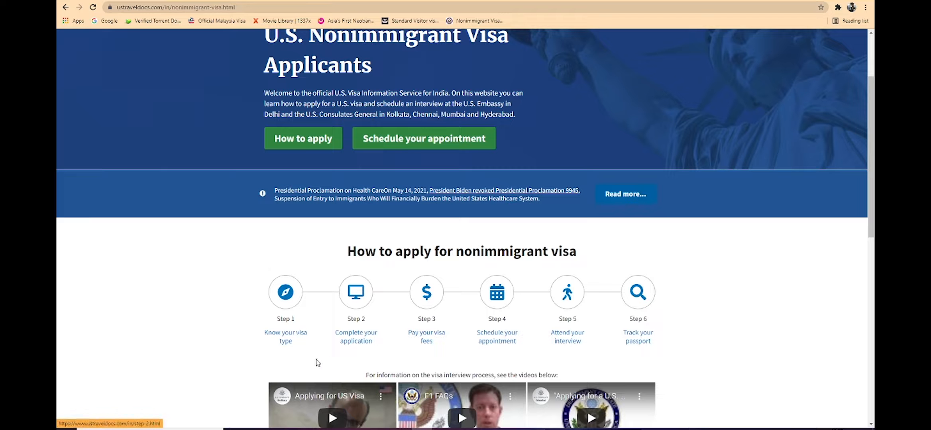
Step: Open the Complete your application page and expand Step 2: Complete your application
click(358, 340)
scroll(404, 264, down, 5)
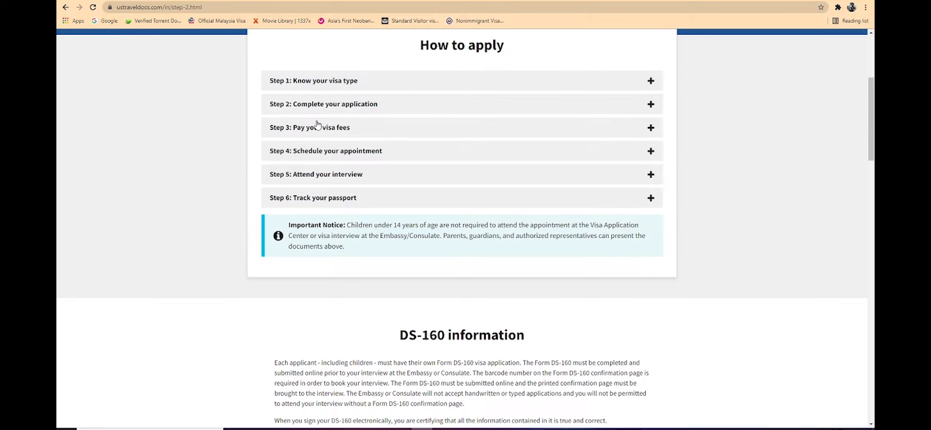
click(340, 105)
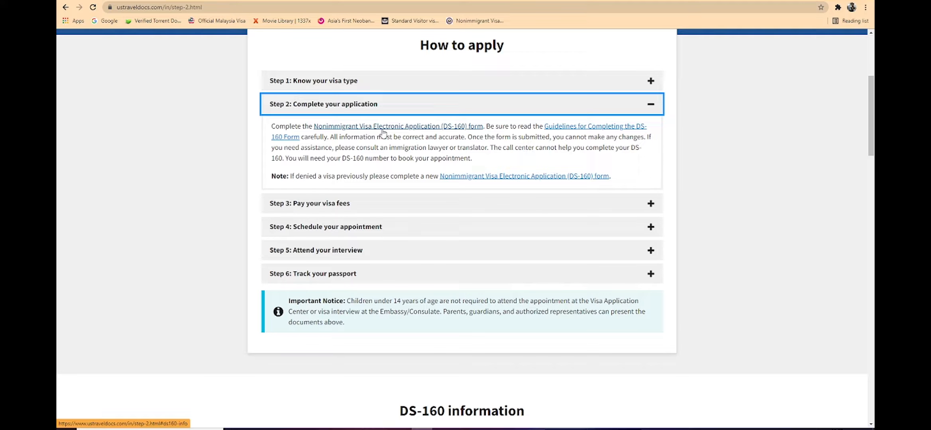
Step: Follow the DS-160 form link to its guidelines, then open the nonimmigrant visa application process page
right_click(439, 126)
click(451, 134)
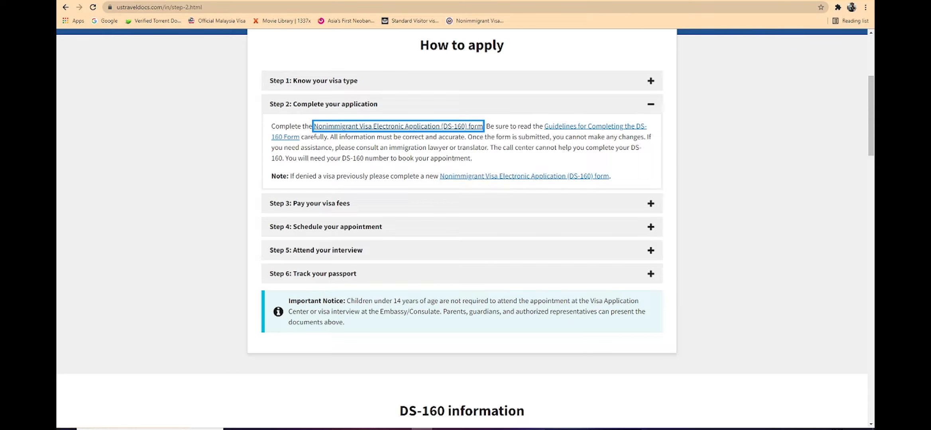
click(192, 1)
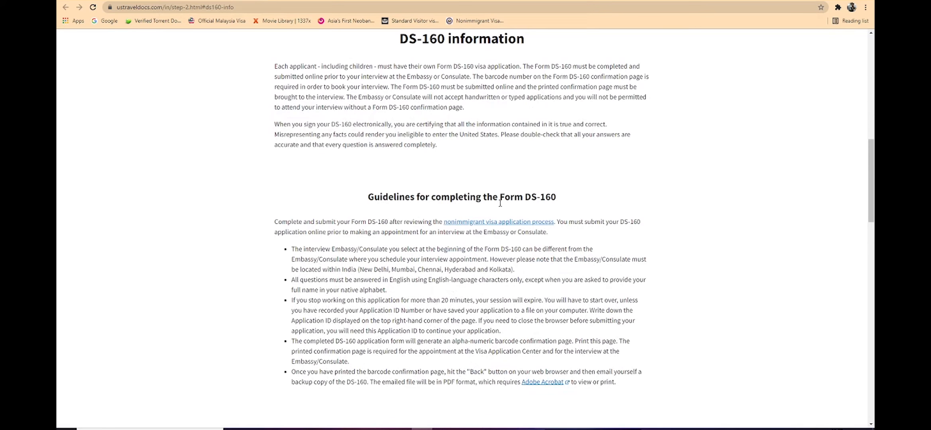
click(502, 227)
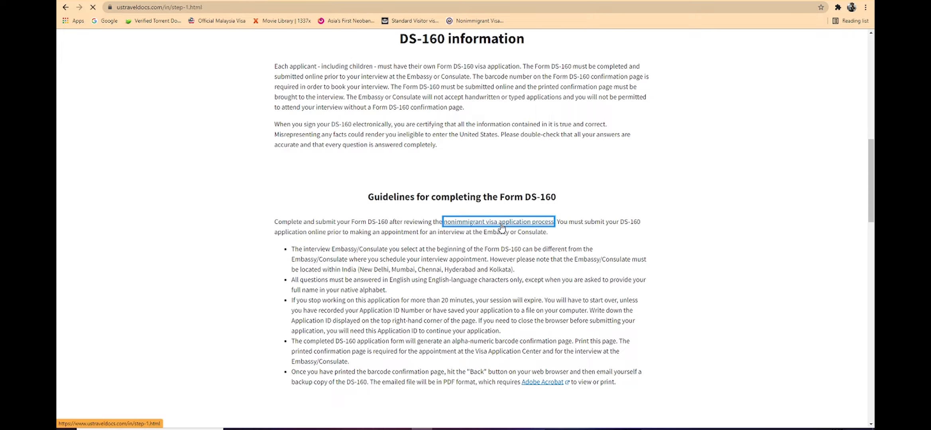
Step: Scroll through the common nonimmigrant visa types, their visa types and fees
scroll(408, 96, down, 1)
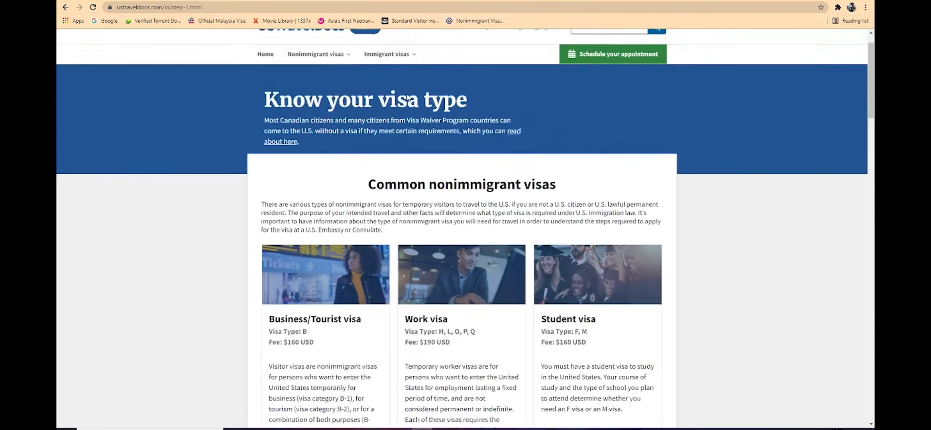
scroll(362, 110, up, 1)
scroll(367, 249, down, 4)
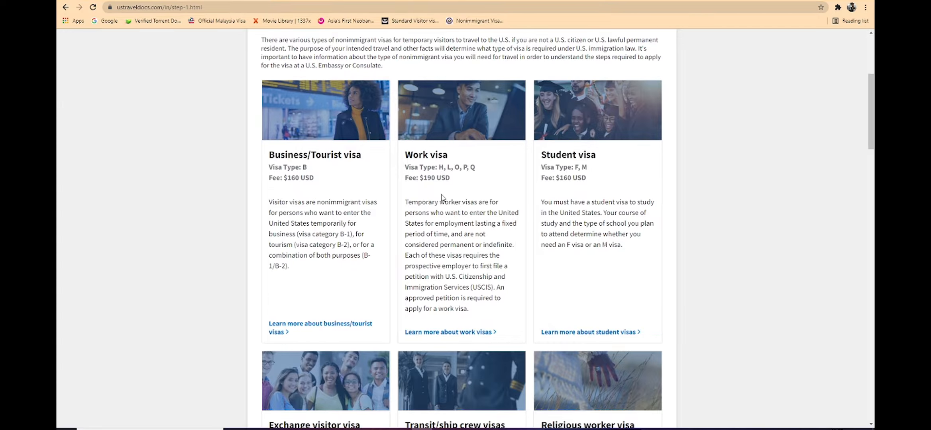
scroll(442, 198, up, 4)
scroll(442, 198, down, 8)
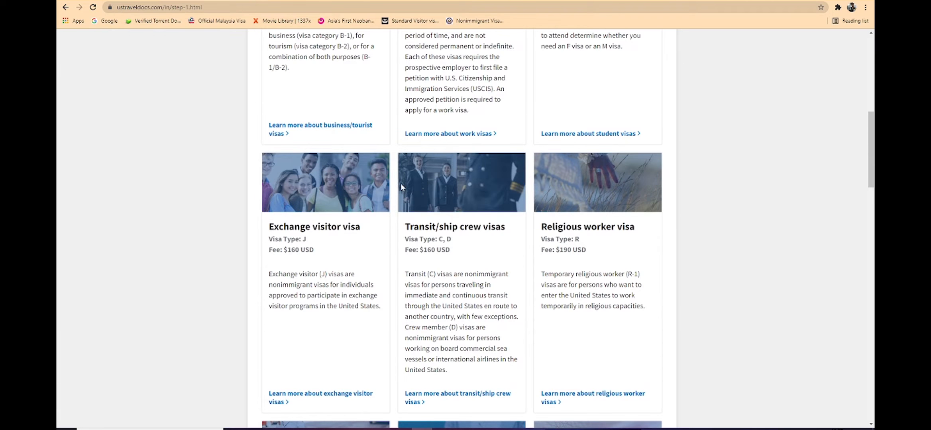
scroll(401, 186, down, 4)
scroll(401, 187, down, 4)
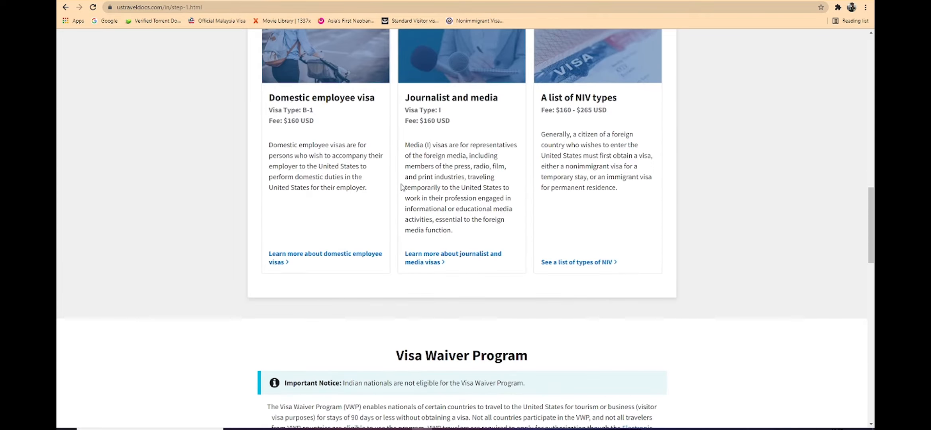
scroll(401, 185, down, 4)
scroll(402, 186, down, 5)
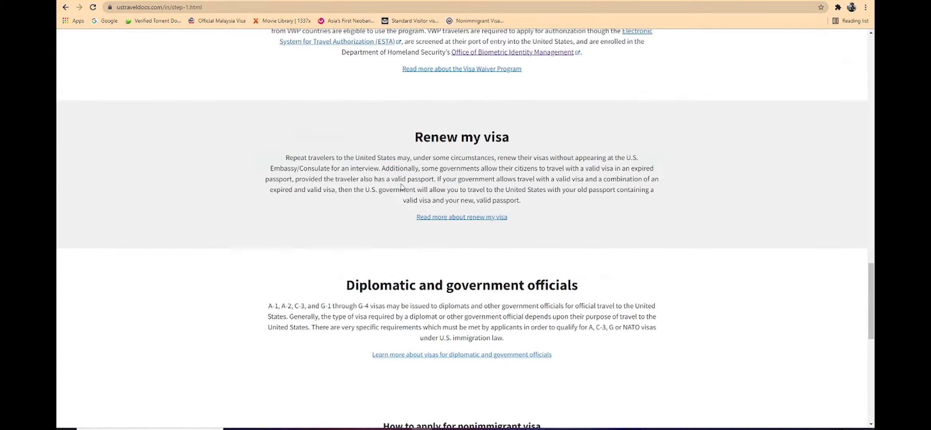
scroll(401, 186, up, 2)
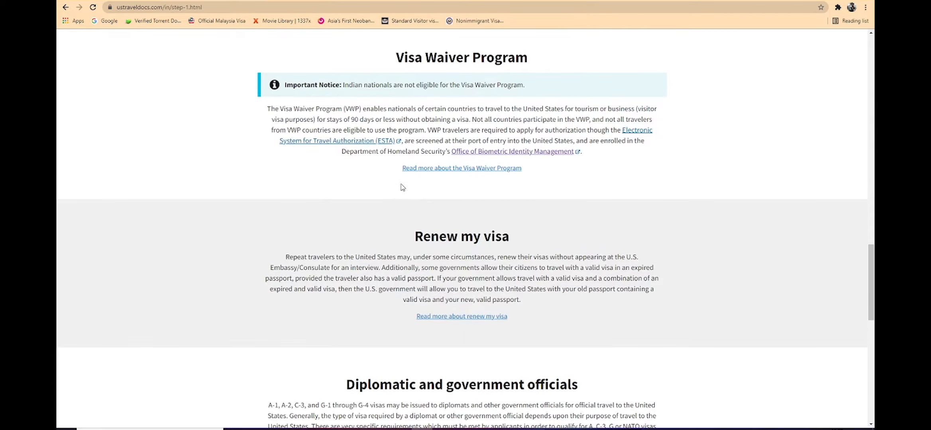
scroll(403, 188, down, 2)
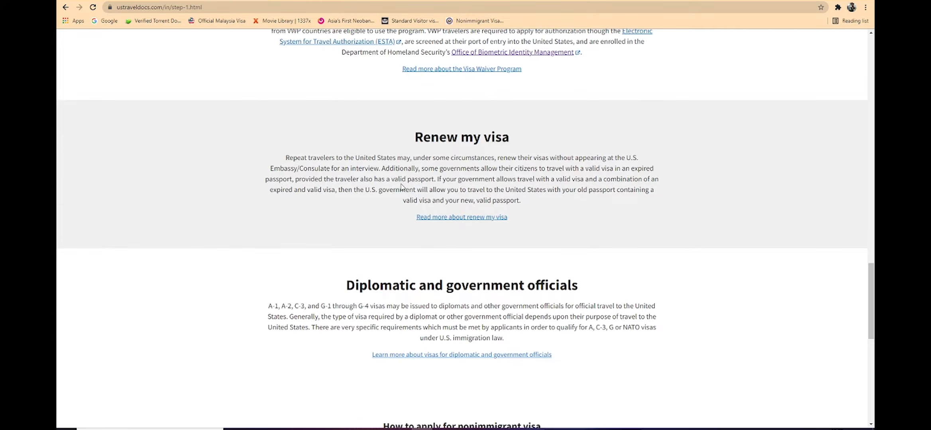
scroll(402, 187, down, 8)
scroll(401, 187, up, 16)
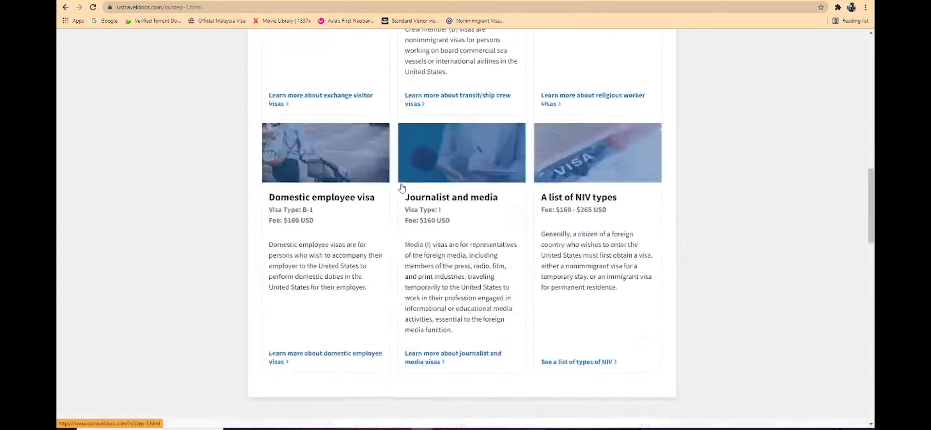
scroll(402, 188, up, 15)
scroll(399, 197, down, 3)
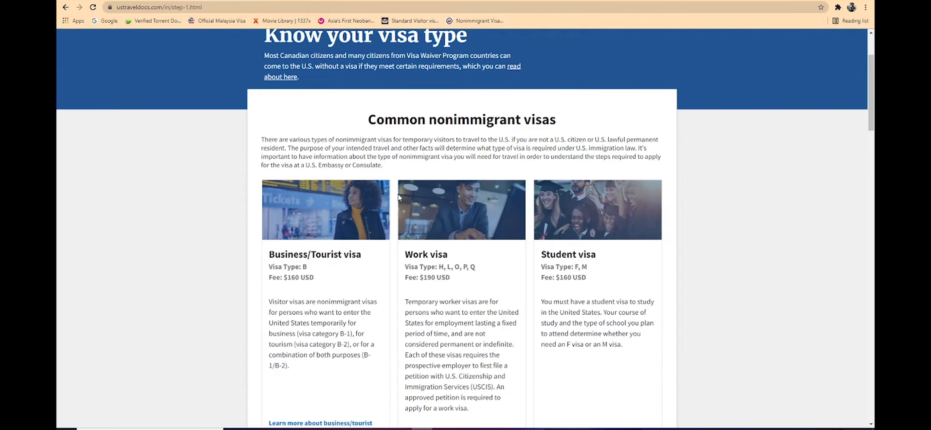
scroll(399, 197, down, 2)
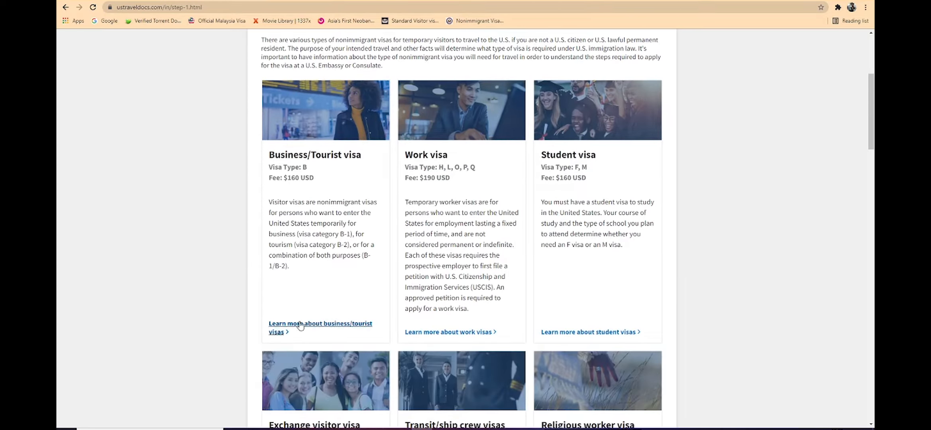
Step: Open the Business/Tourist visa page and read its qualifications and application items
click(301, 325)
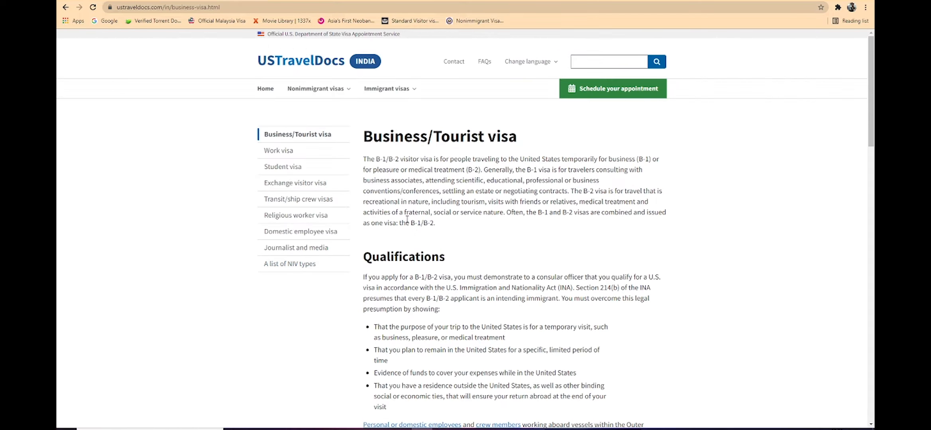
scroll(407, 219, down, 5)
scroll(407, 219, down, 1)
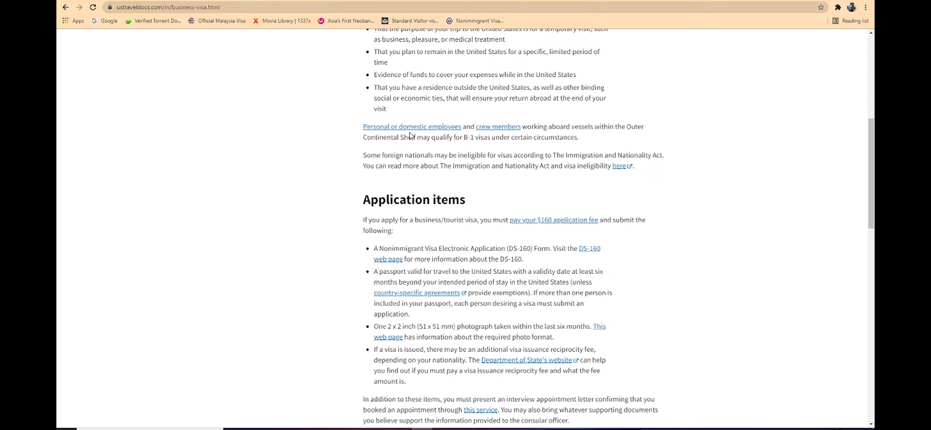
scroll(434, 188, up, 8)
scroll(413, 227, down, 3)
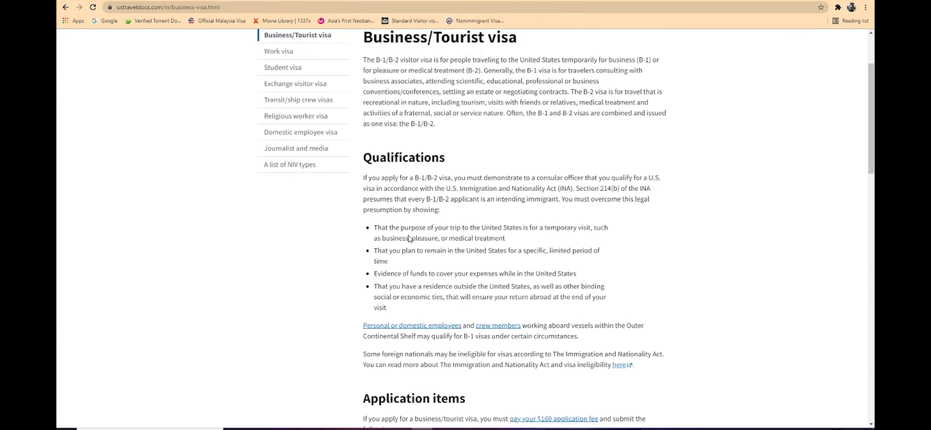
scroll(397, 147, up, 3)
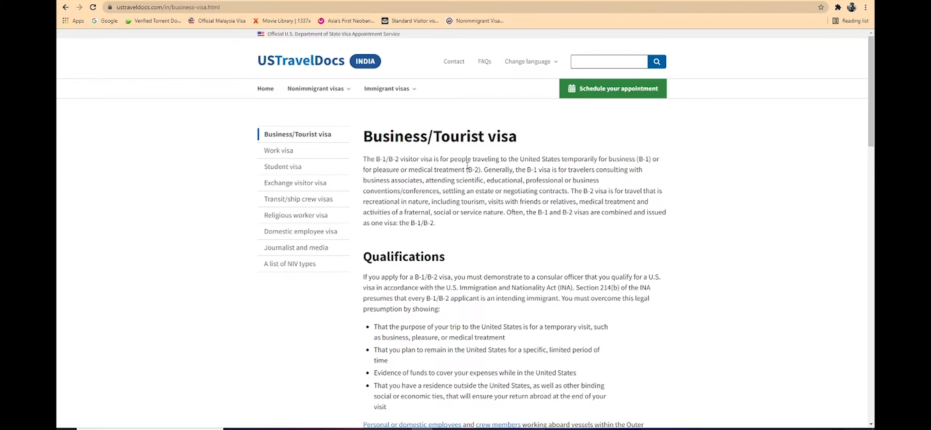
scroll(466, 165, down, 8)
scroll(390, 210, down, 20)
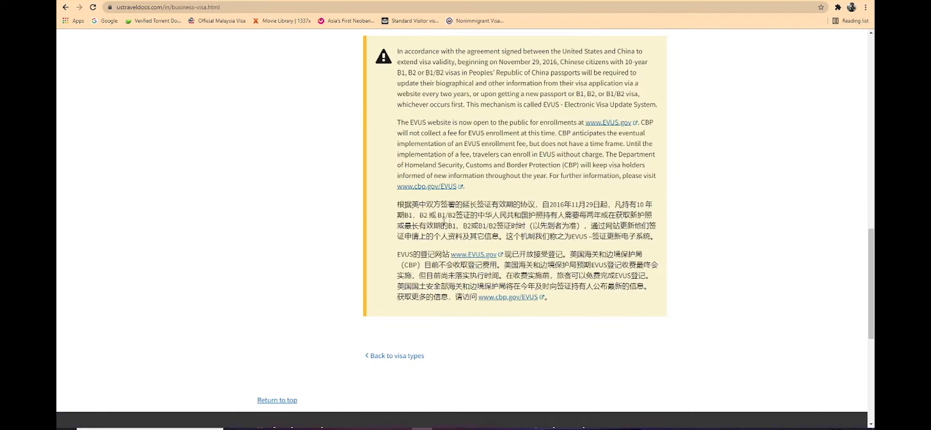
scroll(416, 212, up, 8)
scroll(417, 211, up, 1)
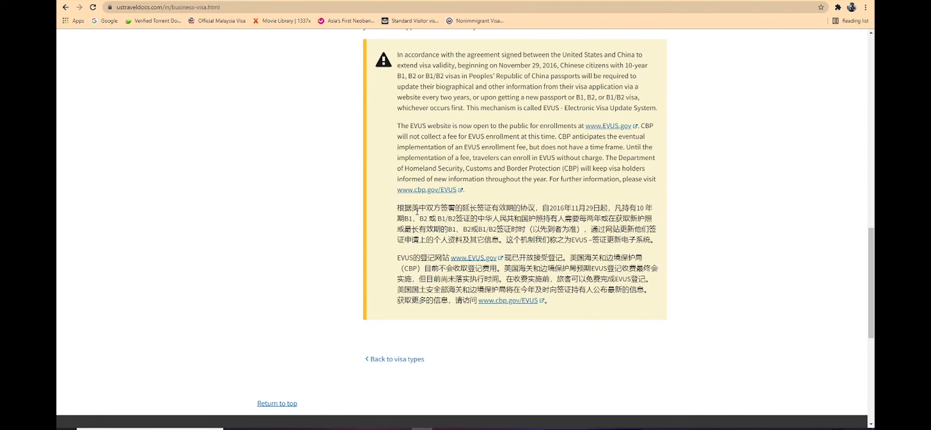
scroll(417, 211, up, 7)
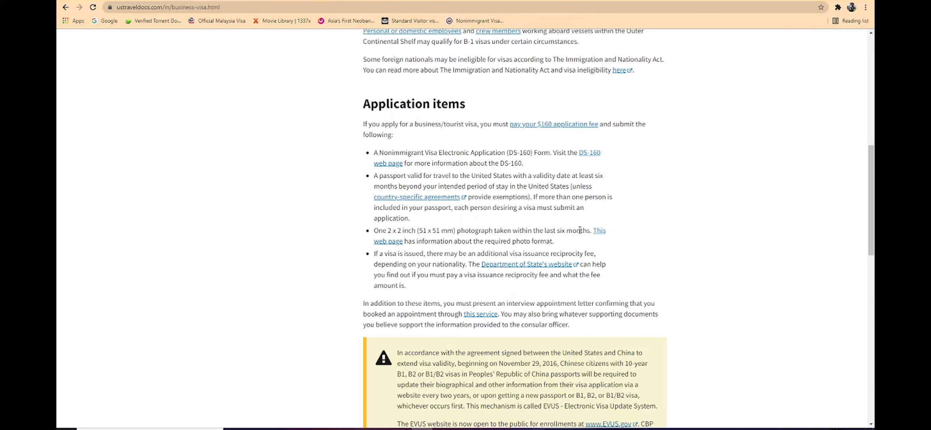
scroll(455, 221, down, 5)
scroll(455, 220, up, 12)
scroll(455, 220, up, 3)
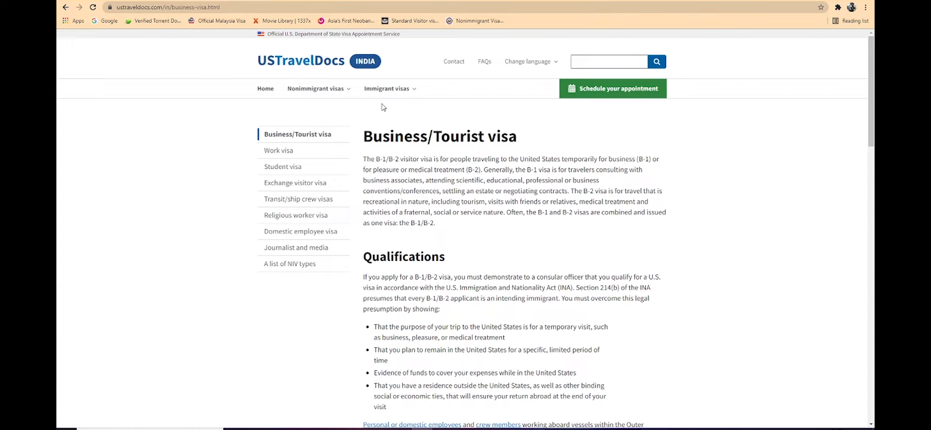
scroll(368, 172, down, 5)
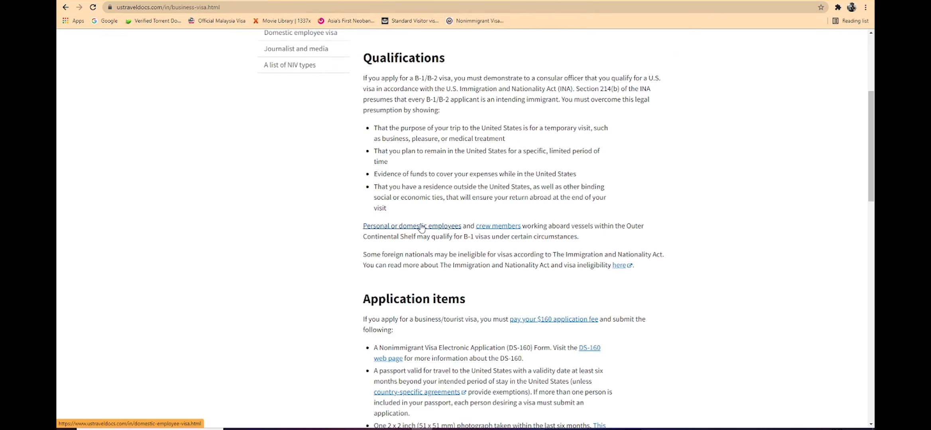
Step: Close the visa ineligibility page opened from its link and switch to the Online Nonimmigrant Visa Application (DS-160) tab
click(619, 266)
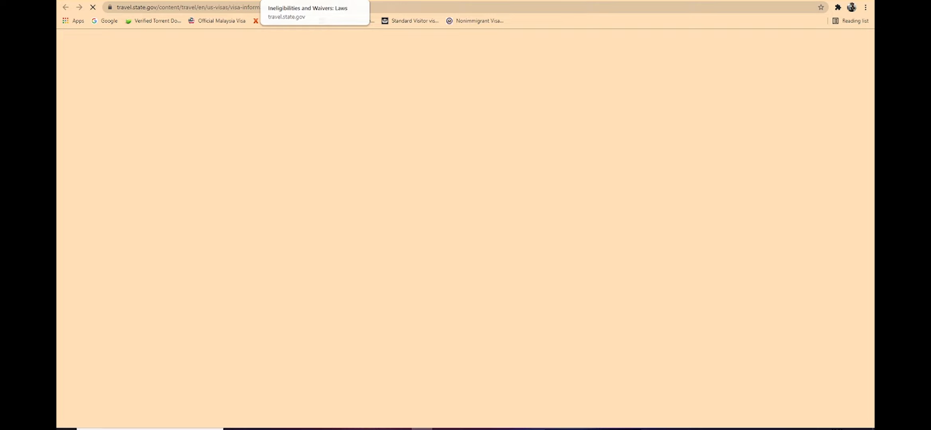
key(ctrl+w)
click(465, 25)
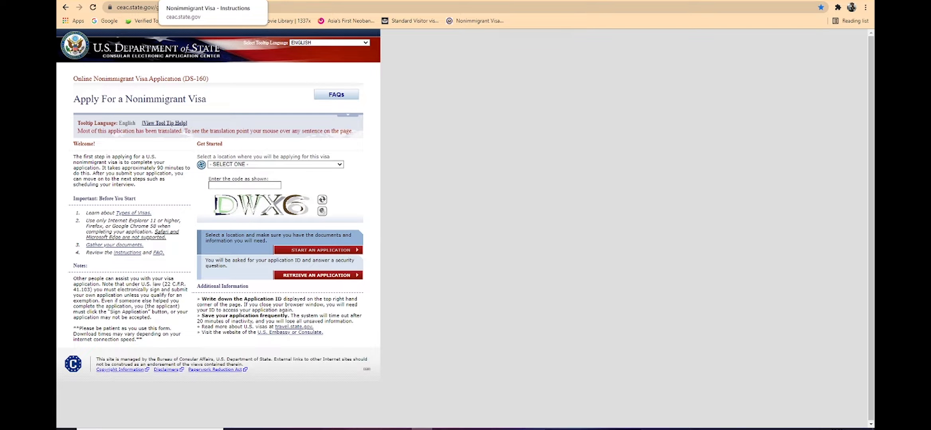
Step: Select INDIA, NEW DELHI as the application location and start a new nonimmigrant visa application
click(289, 166)
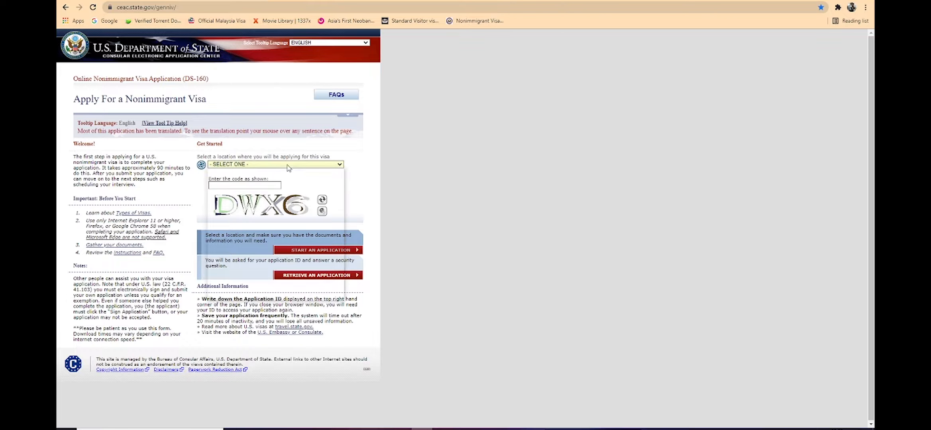
text(india)
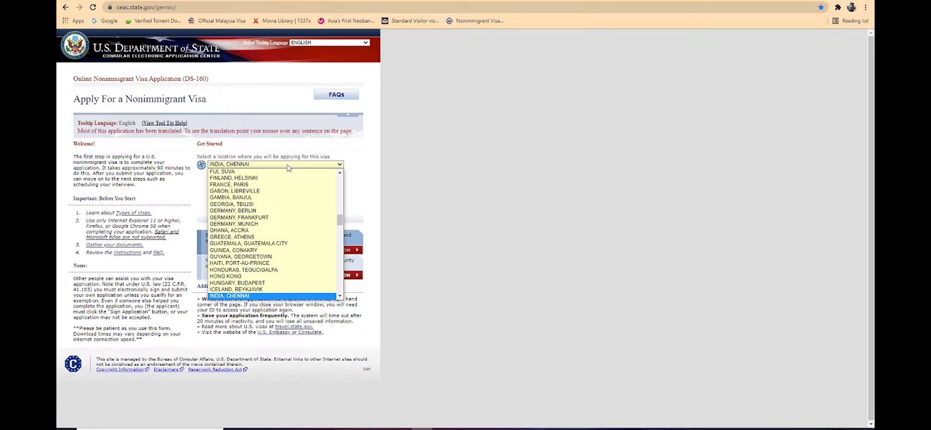
key(Down)
key(Down)
key(Up)
key(Up)
key(Up)
key(Up)
key(Down)
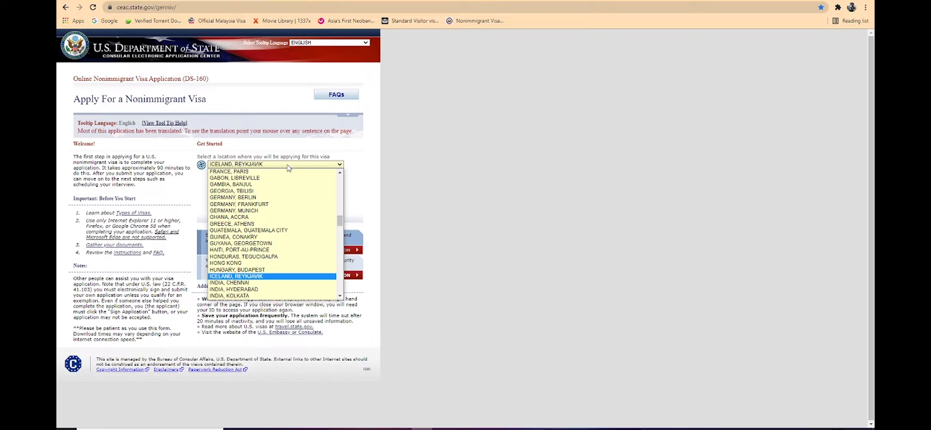
key(Down)
key(Down)
key(Down)
key(Down)
key(Down)
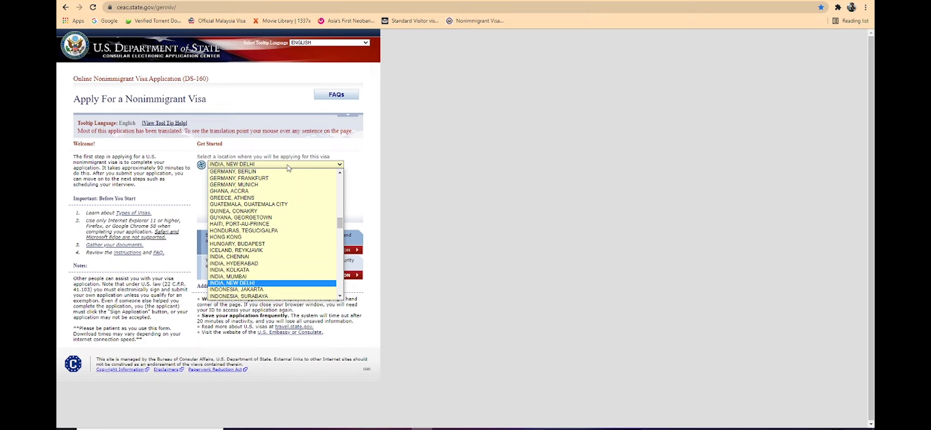
key(Return)
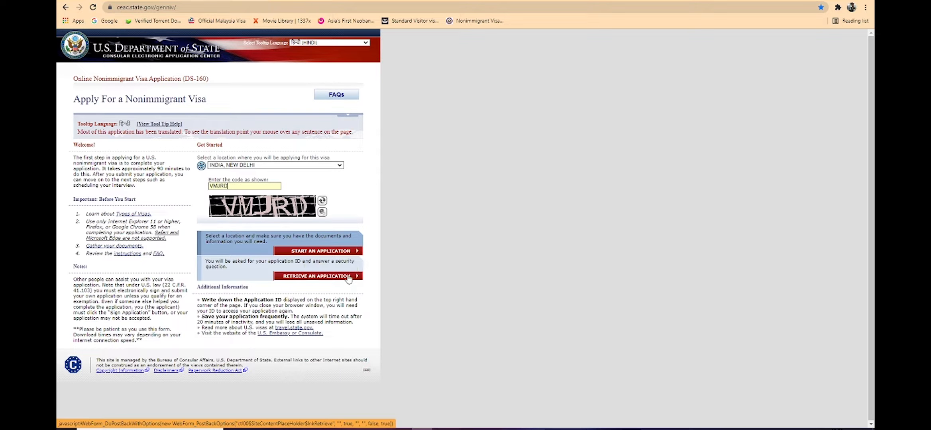
click(343, 252)
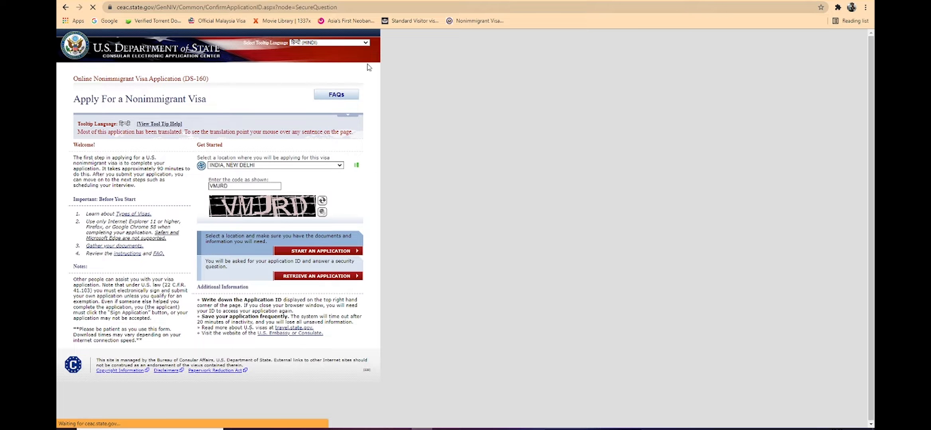
Step: Read the Computer Fraud and Abuse Act notices and agree to them
scroll(216, 208, down, 1)
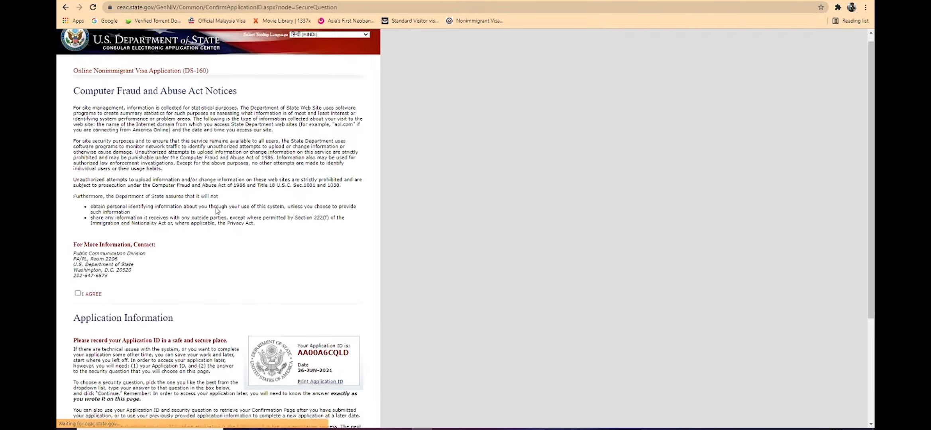
scroll(216, 210, down, 3)
scroll(197, 166, up, 4)
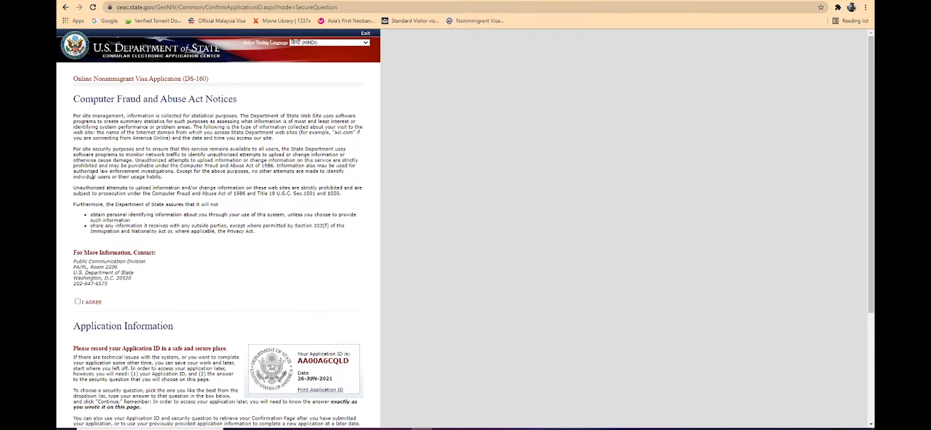
scroll(92, 176, down, 2)
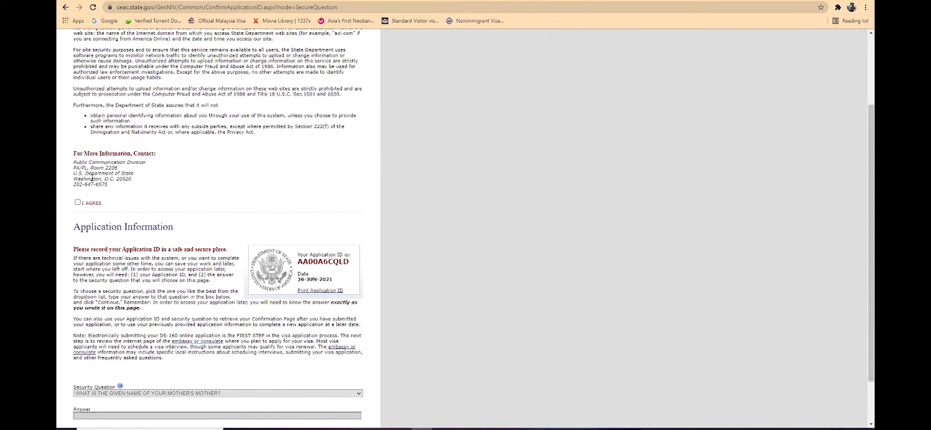
click(78, 203)
scroll(281, 202, down, 2)
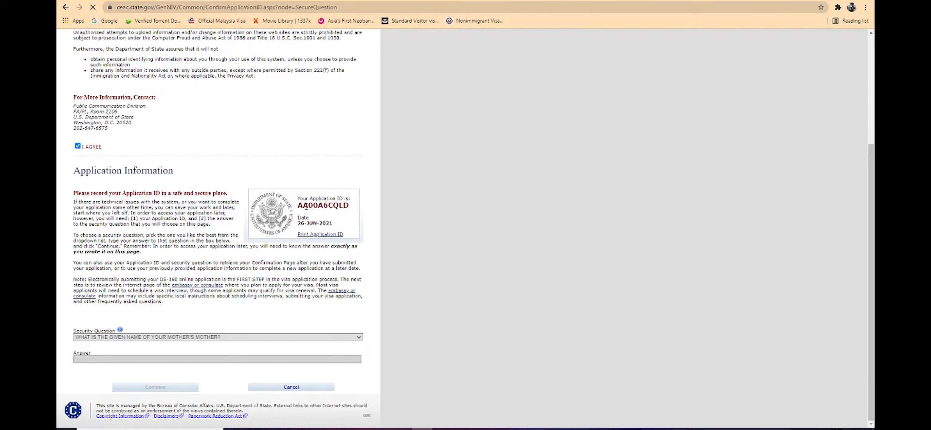
Step: Select and copy the application ID shown in the Application Information section
double_click(305, 206)
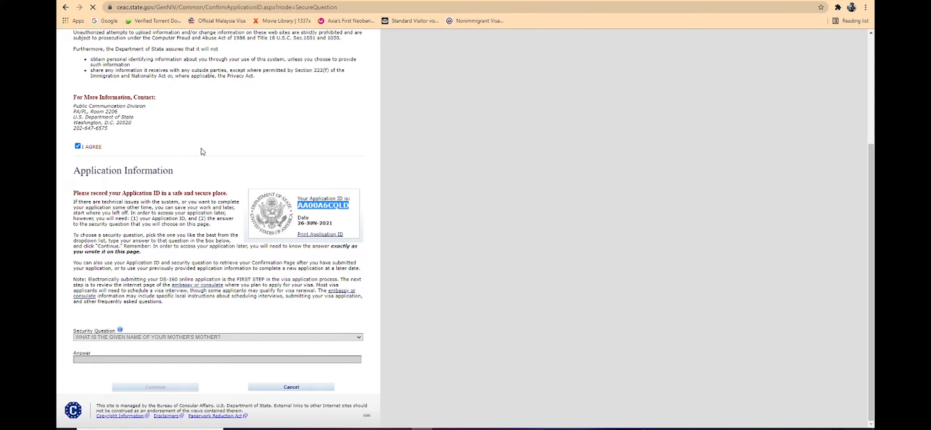
drag(297, 205, 339, 206)
key(ctrl+c)
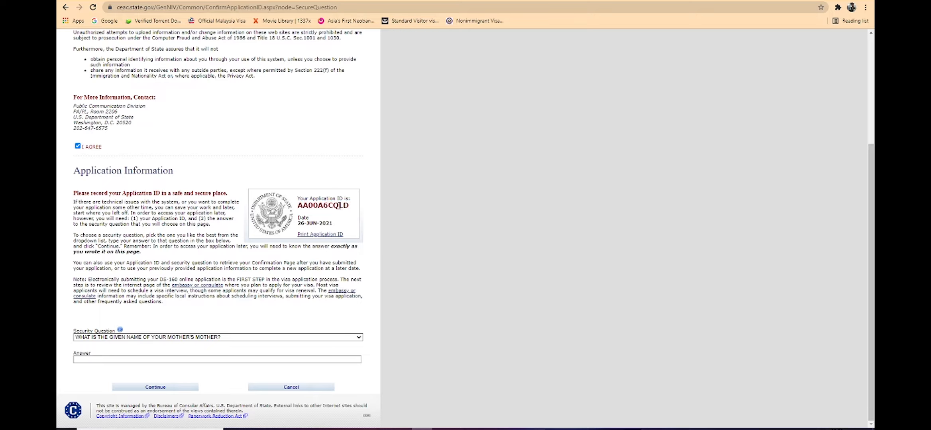
right_click(339, 207)
click(347, 213)
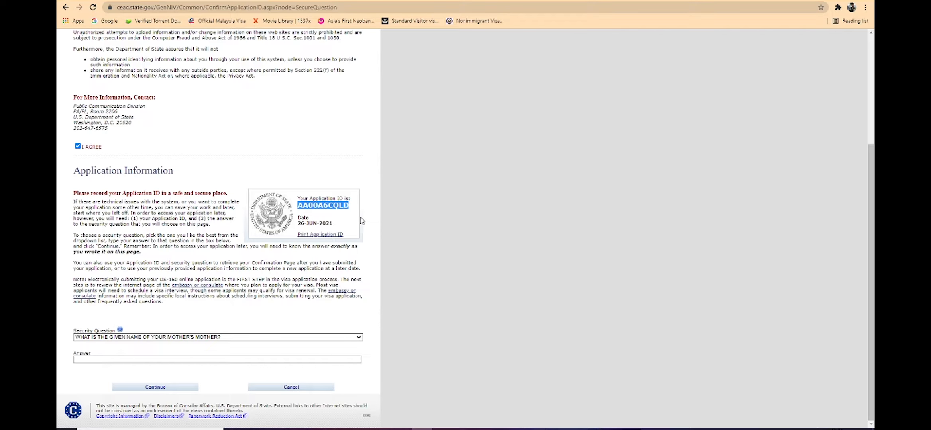
Step: Open Notepad through the Windows Run dialog
key(super+r)
text(no)
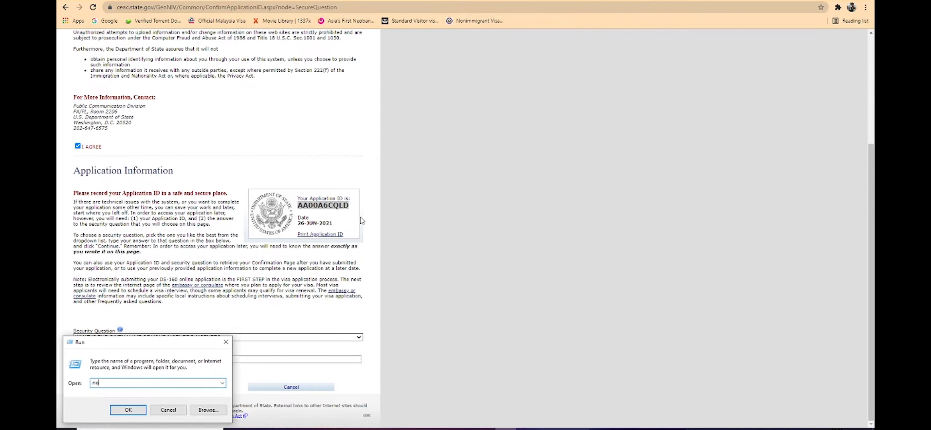
text(tpa)
text(d)
text(d)
key(Return)
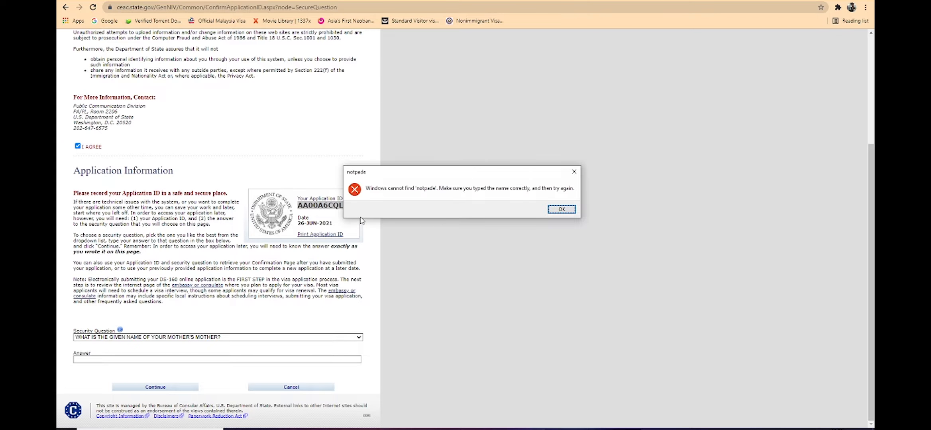
key(Return)
key(Right)
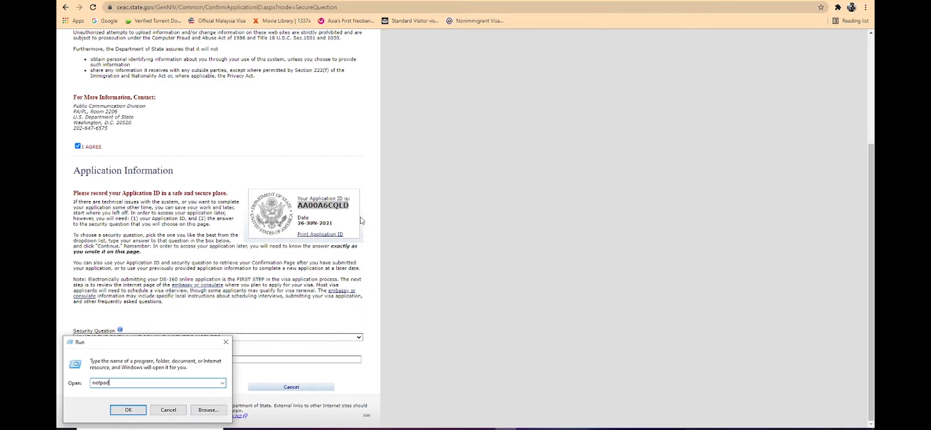
key(Return)
key(Return)
key(BackSpace)
text(note)
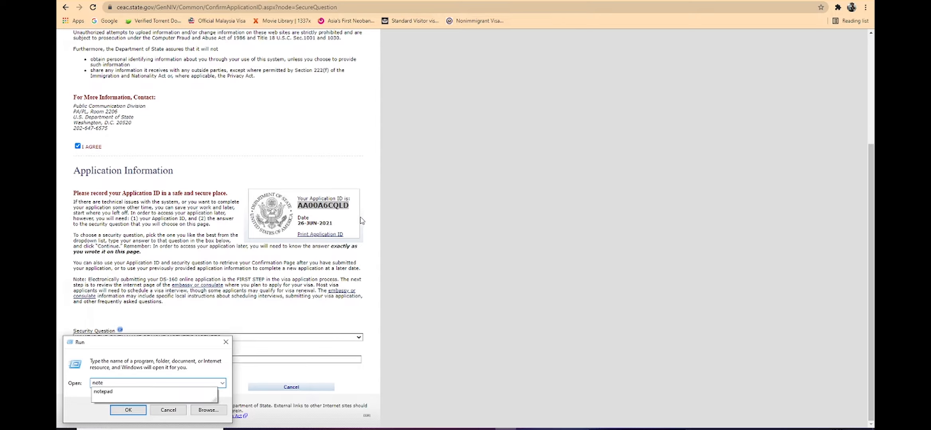
text(pad)
key(Return)
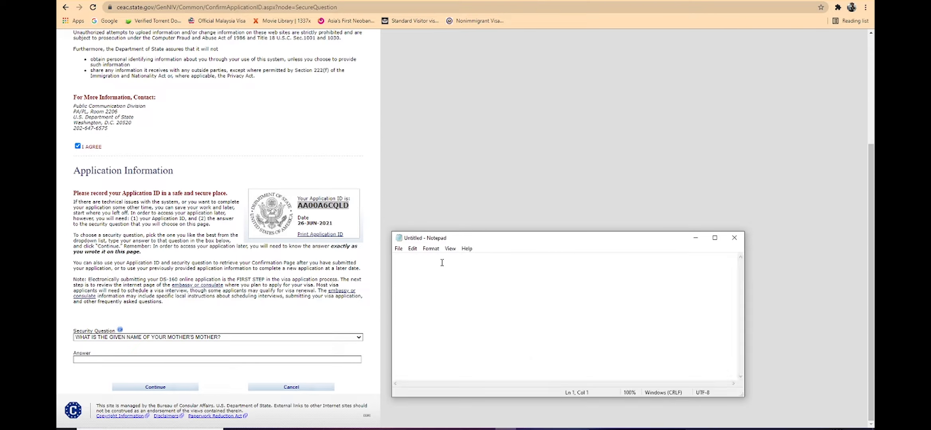
Step: Paste the copied application ID into Notepad and minimize the Notepad window
key(ctrl+v)
drag(660, 246, 787, 127)
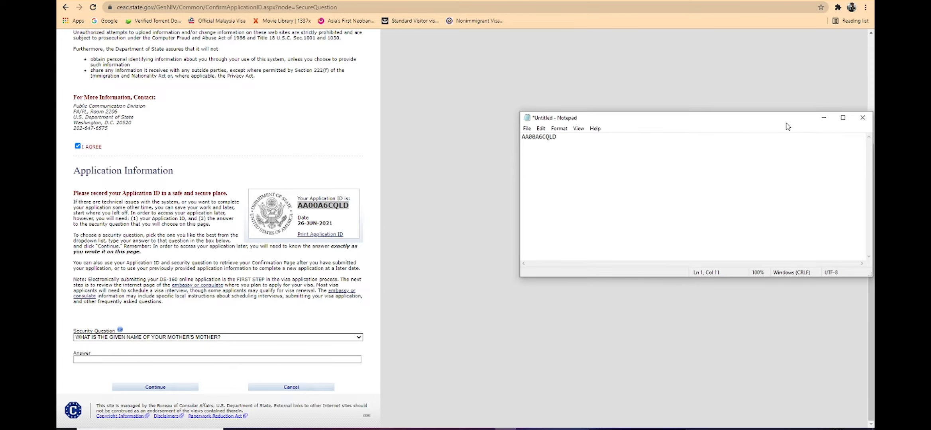
click(824, 118)
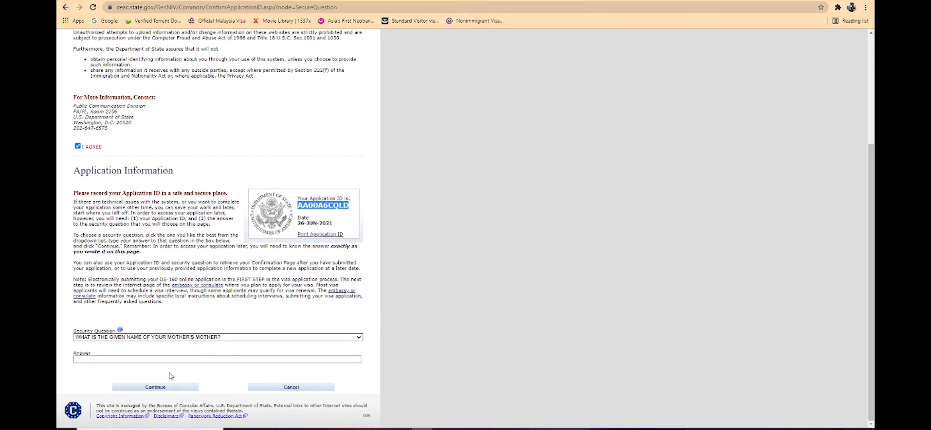
Step: Choose the mother's mother's given name as security question, enter its answer, and continue
click(251, 339)
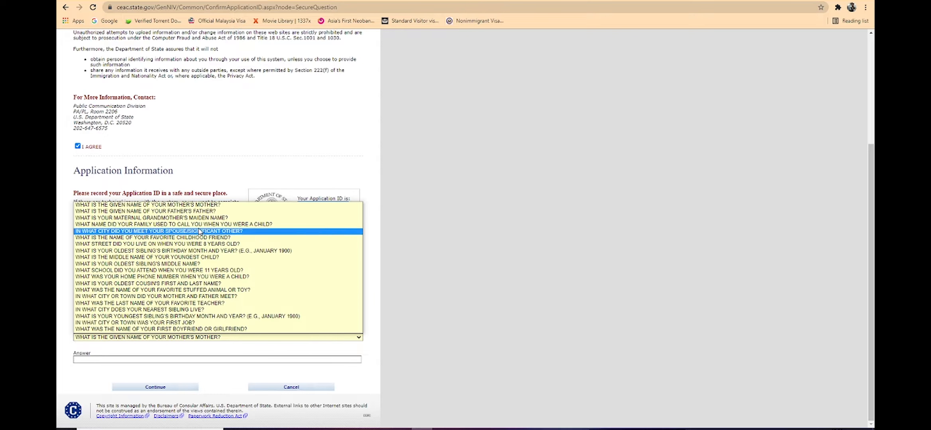
click(199, 205)
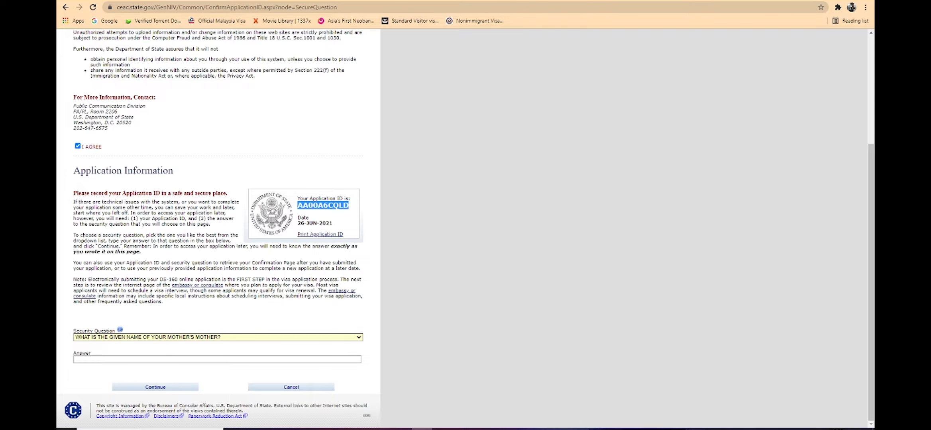
click(142, 361)
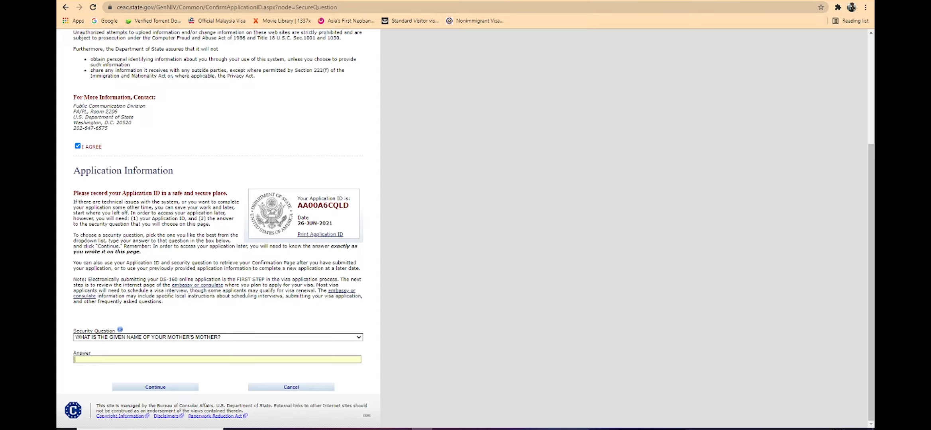
click(155, 388)
Step: Record the security answer in Notepad below the application ID and minimize it again
click(506, 429)
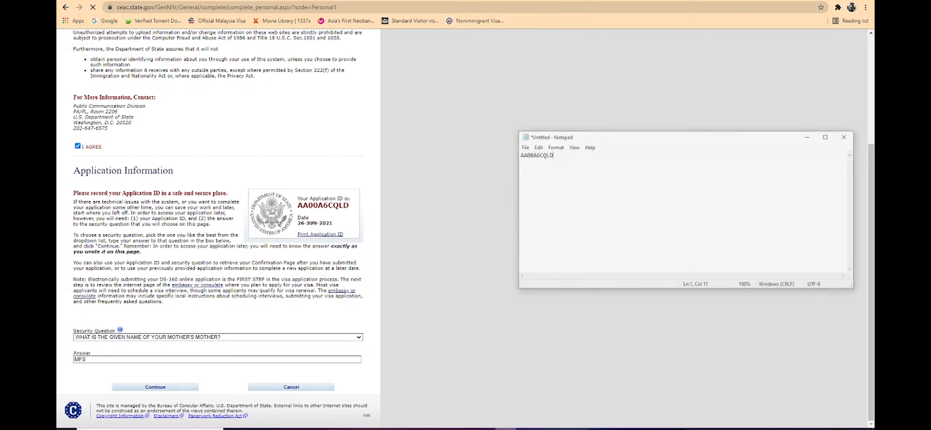
key(Return)
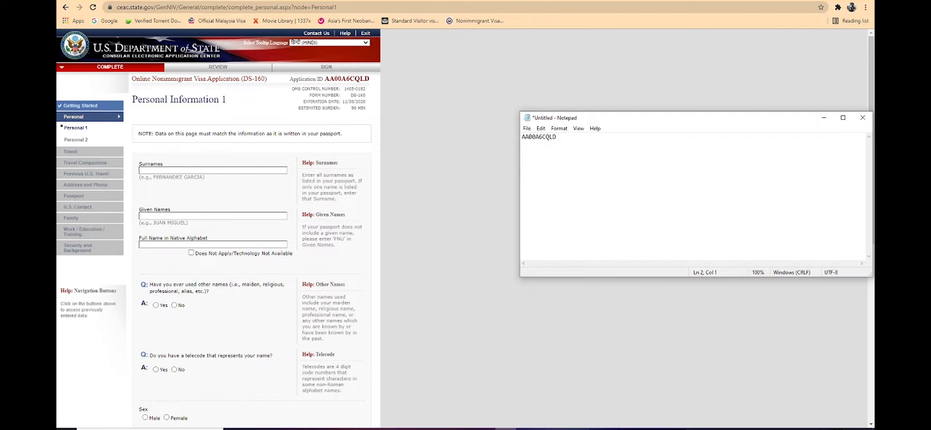
text(sE)
key(BackSpace)
key(BackSpace)
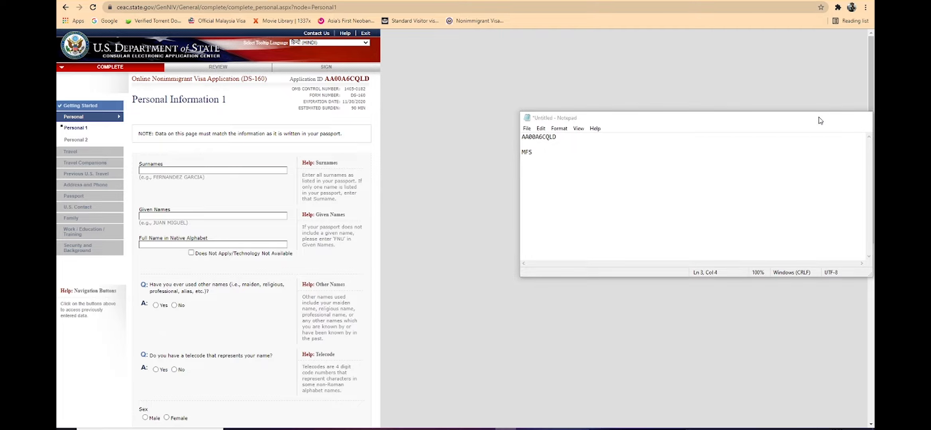
click(822, 118)
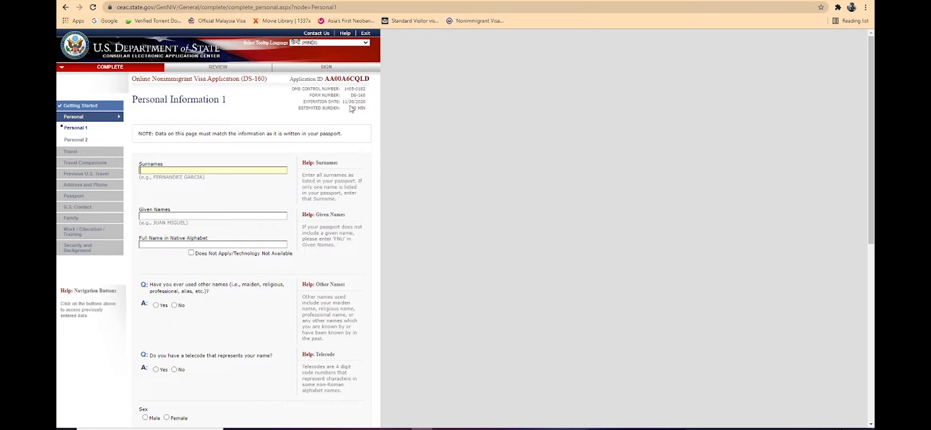
Step: Enter the applicant's surname and given names on the Personal Information 1 page
mouse_move(358, 108)
text(SINGH)
key(ctrl+l)
click(174, 170)
double_click(174, 170)
key(BackSpace)
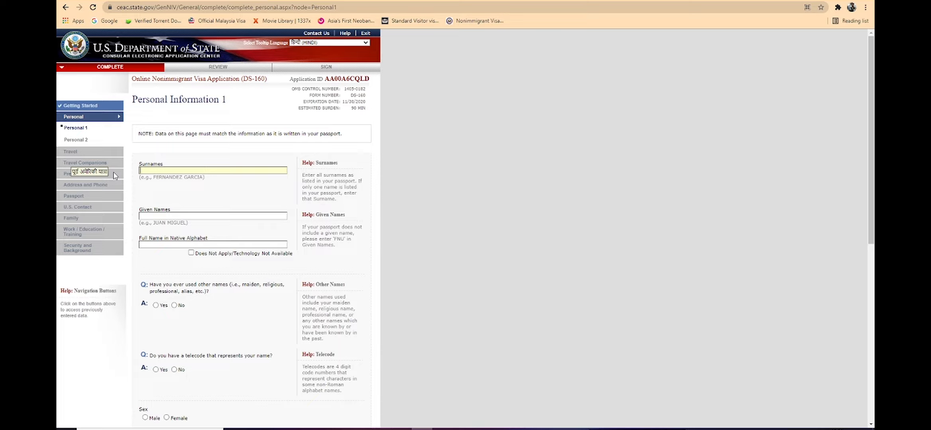
scroll(272, 133, down, 2)
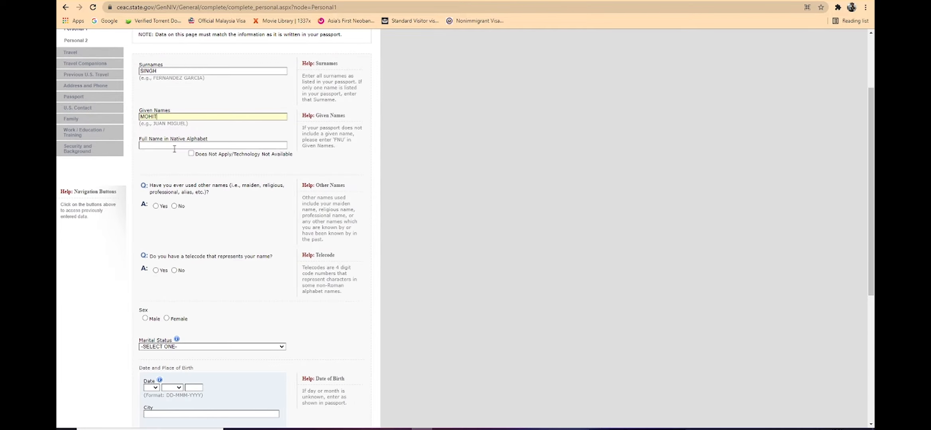
Step: Mark the native-alphabet full name as not applicable and answer No to having used other names
click(191, 153)
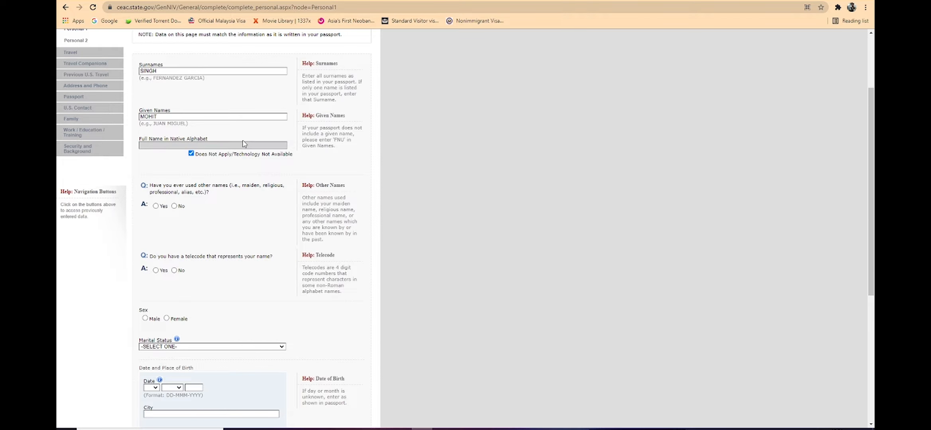
scroll(244, 142, down, 4)
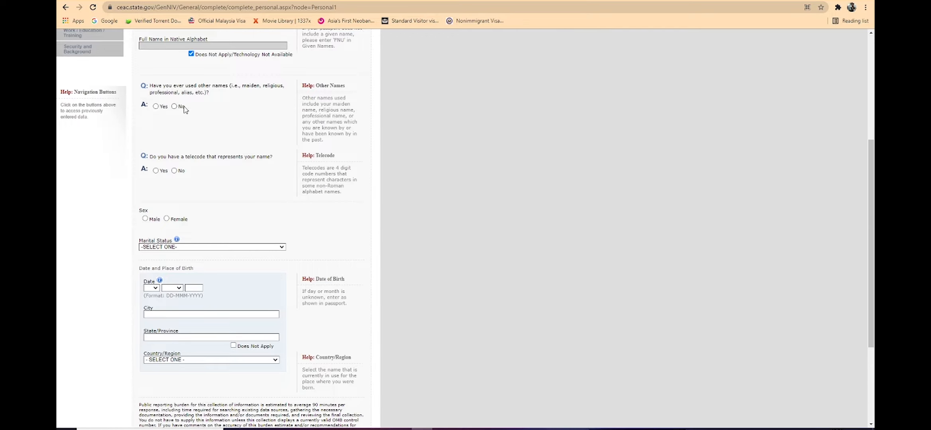
click(156, 106)
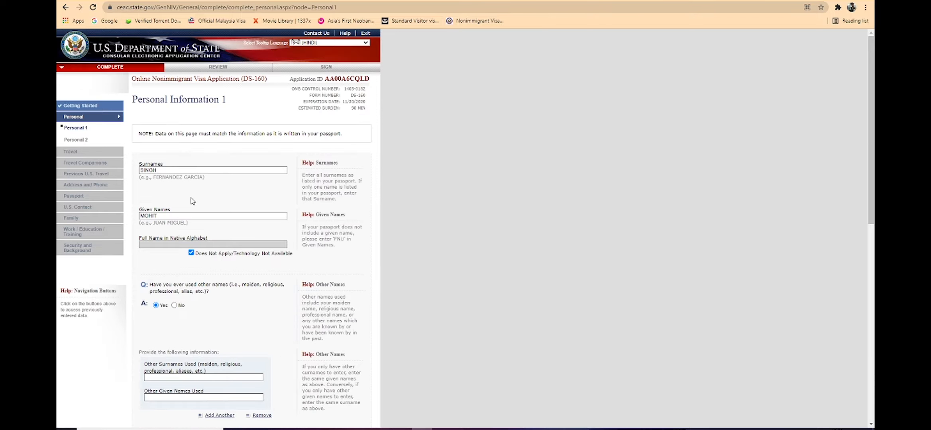
scroll(191, 186, down, 6)
scroll(174, 117, up, 2)
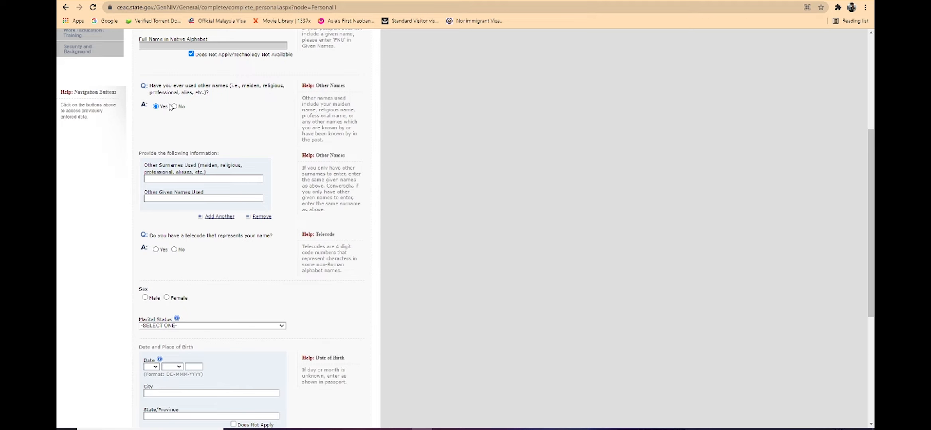
click(174, 106)
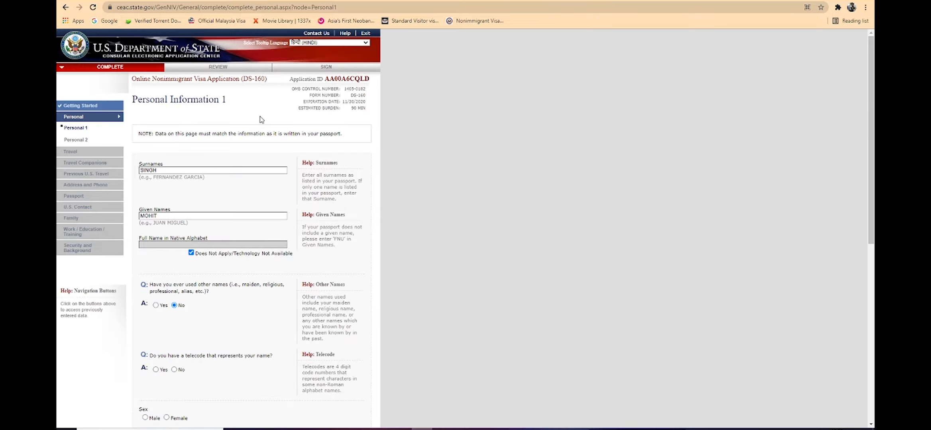
scroll(243, 120, down, 6)
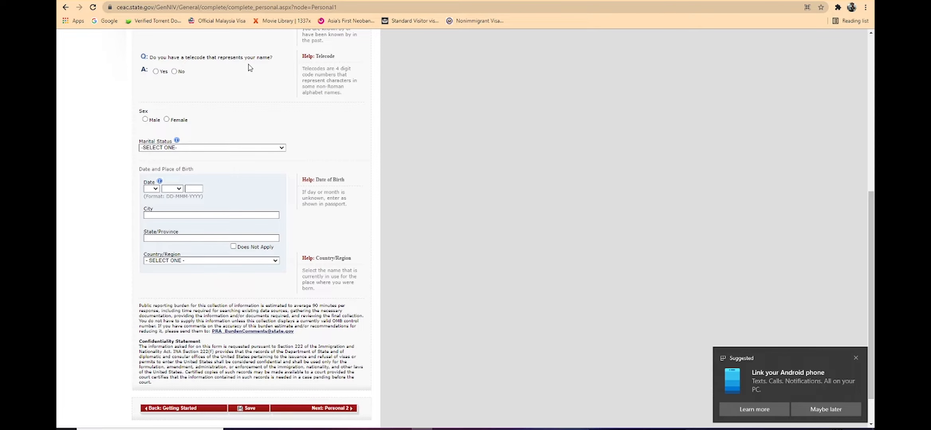
Step: Dismiss the pop-up notification and answer No to having a telecode that represents the name
click(855, 358)
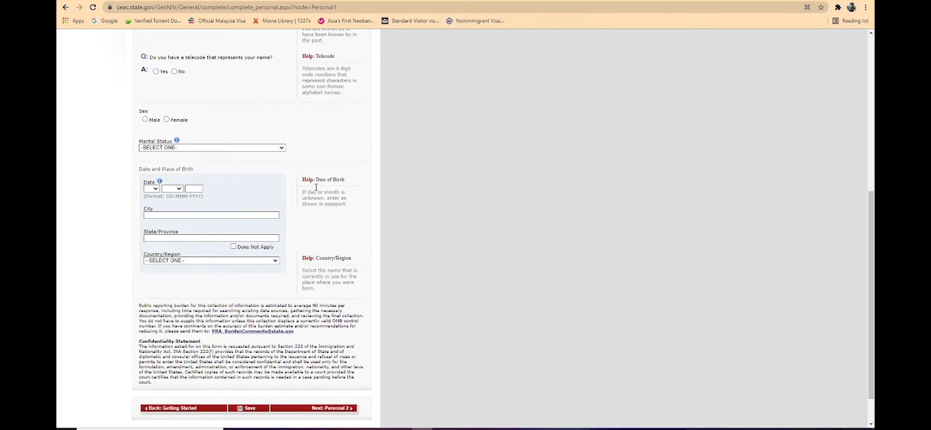
click(175, 71)
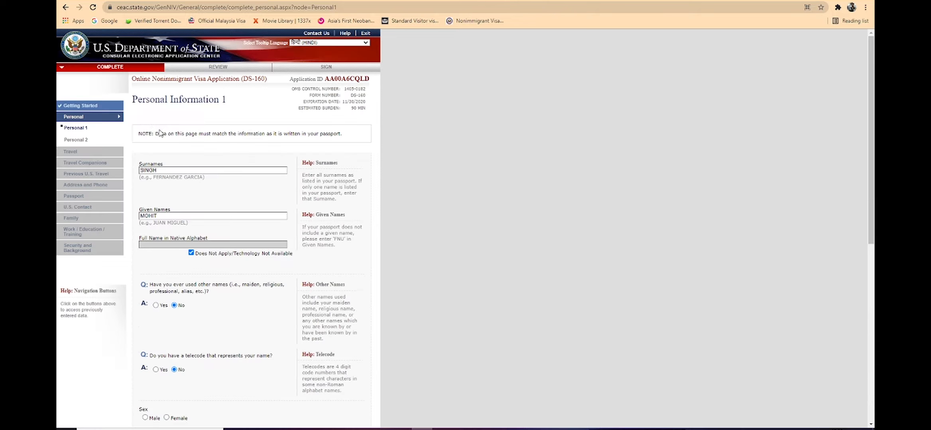
Step: Select Male as sex and MARRIED as marital status
click(145, 119)
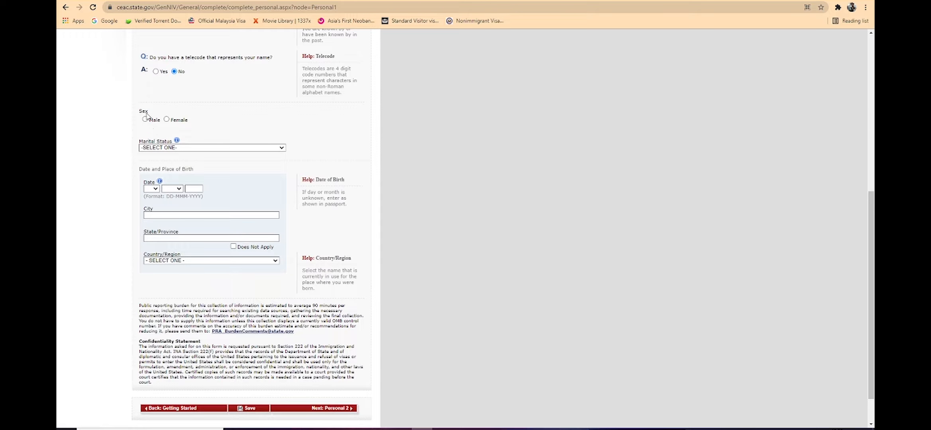
click(222, 148)
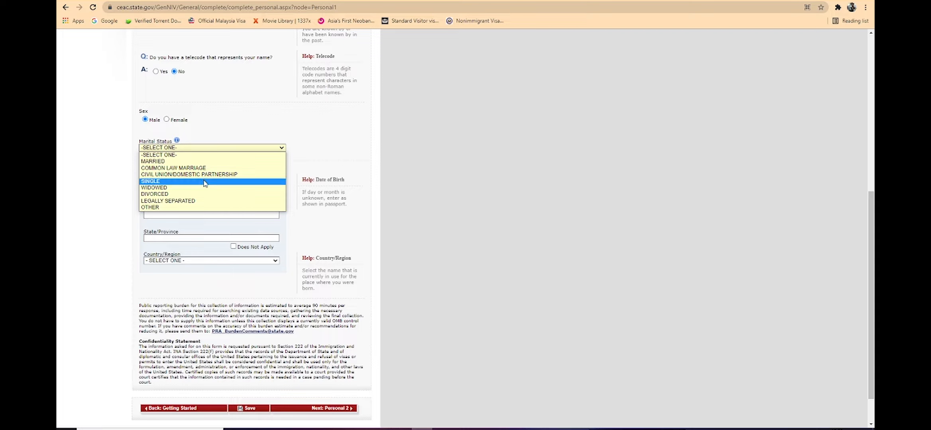
click(205, 162)
scroll(219, 141, down, 1)
scroll(160, 149, up, 1)
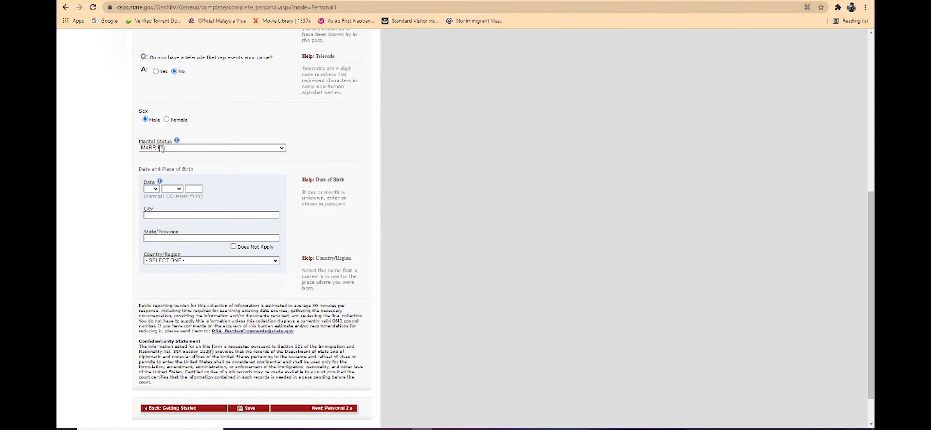
scroll(158, 186, down, 1)
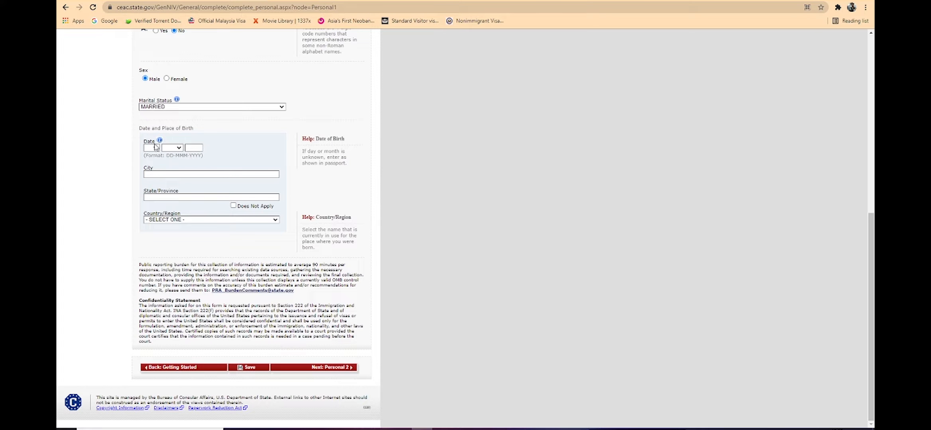
click(155, 148)
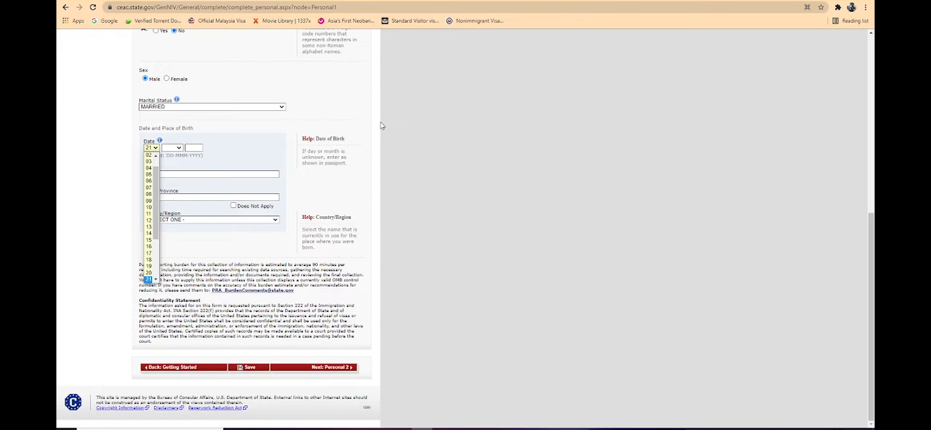
key(Return)
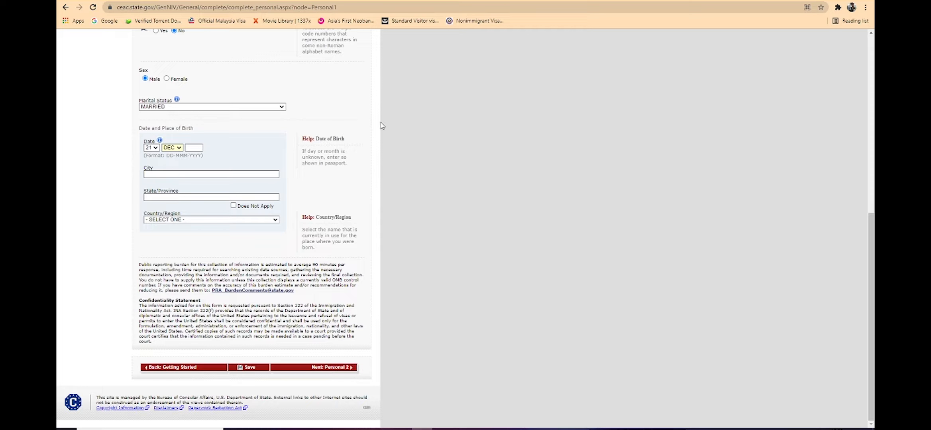
Step: Enter DELHI as birth city and state, choose INDIA as birth country, and continue to Personal 2
click(205, 174)
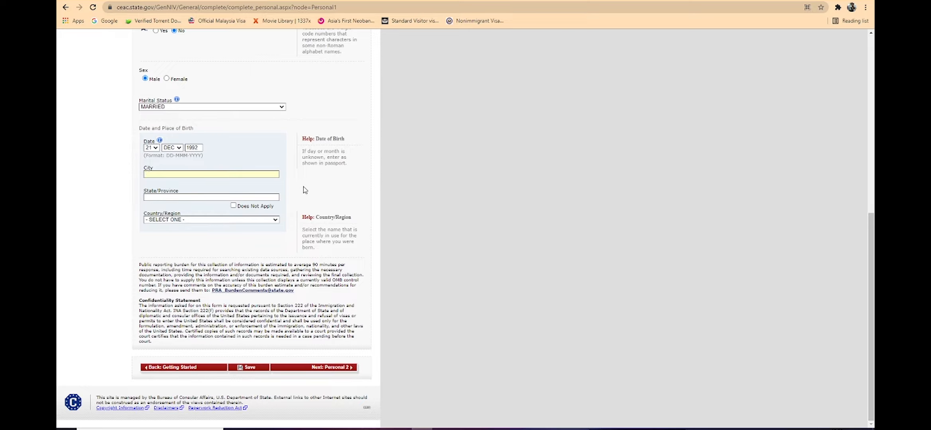
text(LHIDELH)
click(210, 220)
text(in)
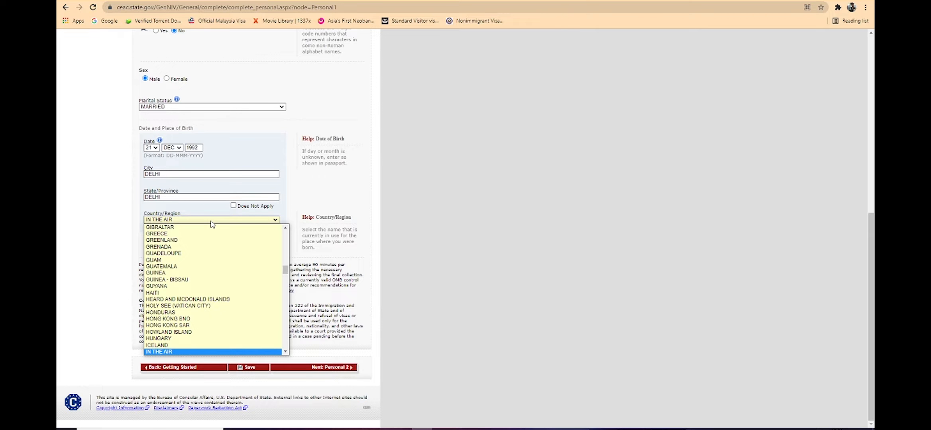
text(d)
key(Return)
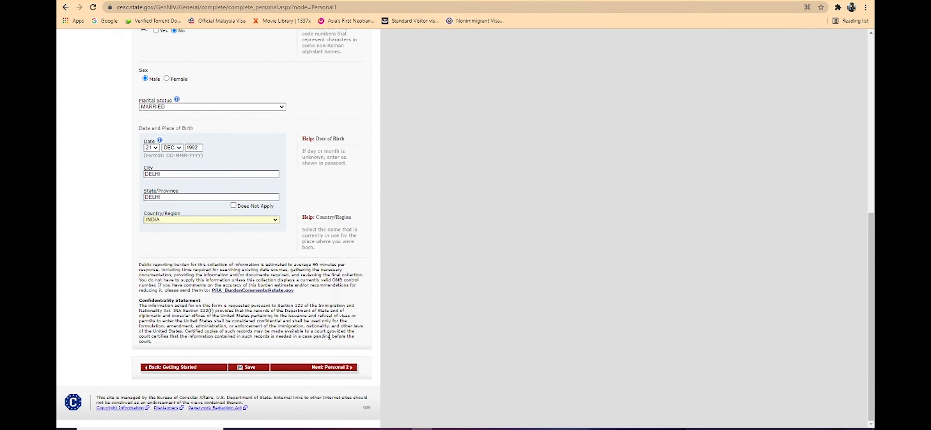
click(330, 369)
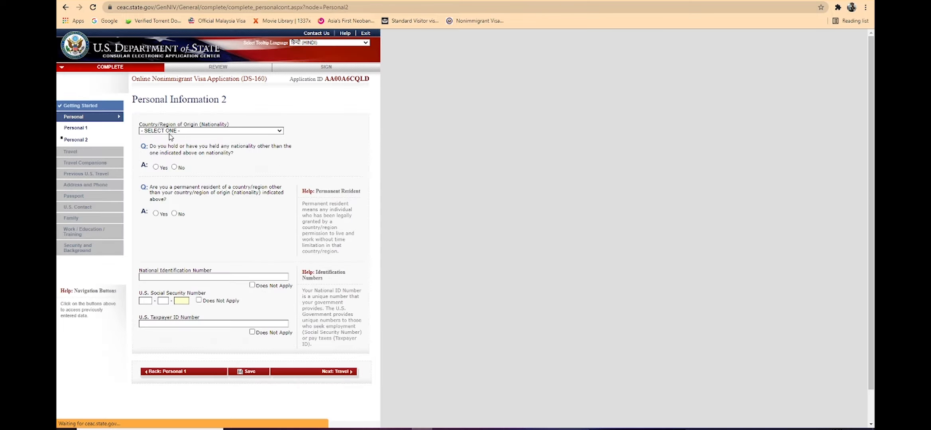
Step: Set the country of origin (nationality) to INDIA
click(171, 131)
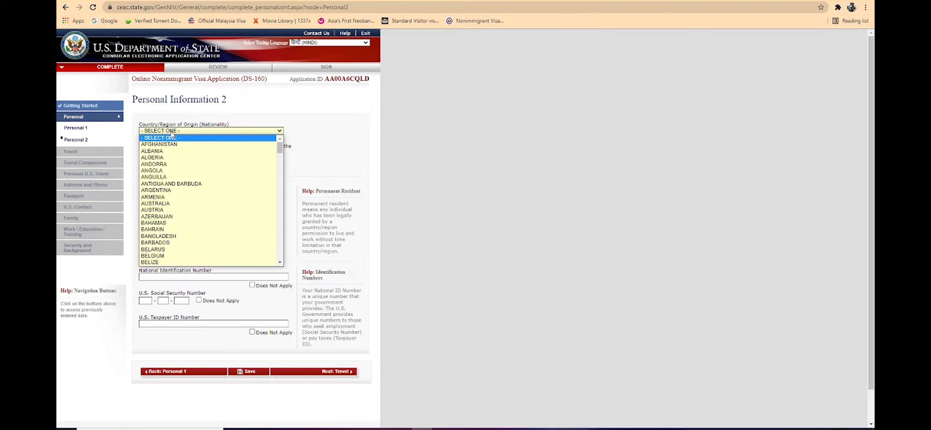
text(india)
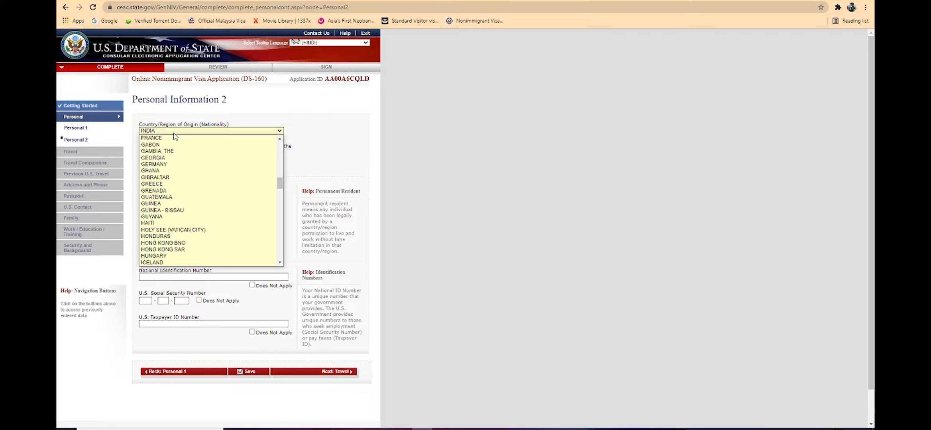
key(Return)
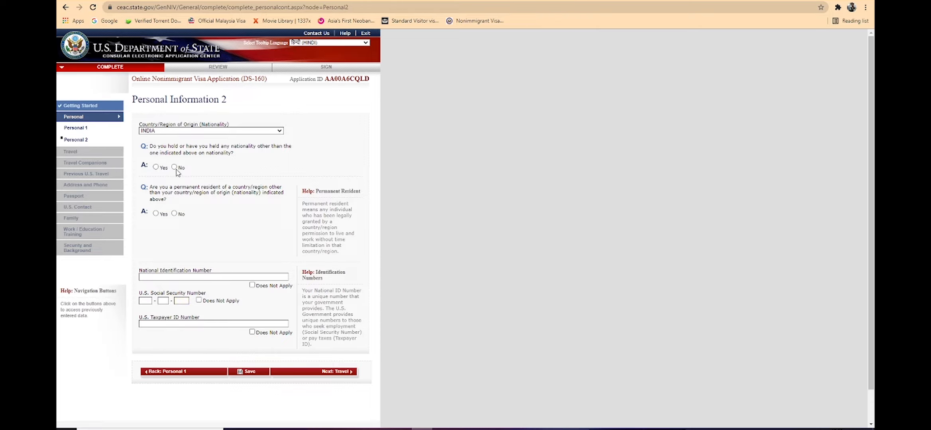
Step: Answer No to holding another nationality and No to being a permanent resident of another country
click(175, 168)
click(156, 214)
scroll(237, 213, down, 2)
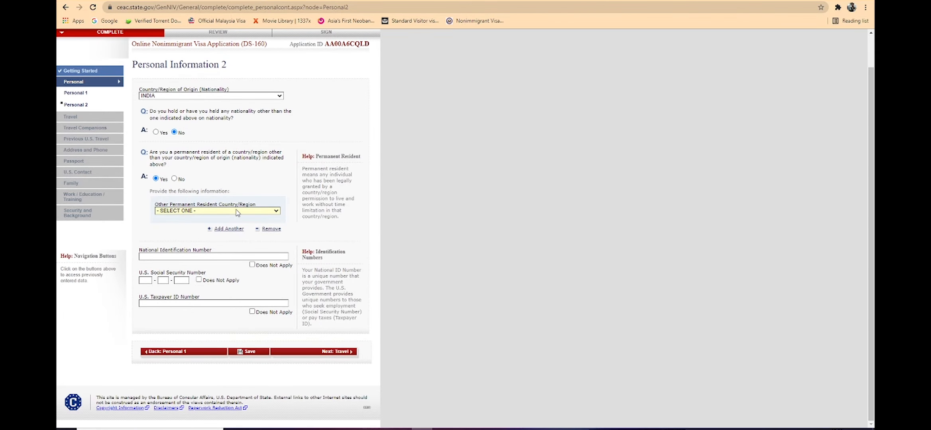
click(175, 179)
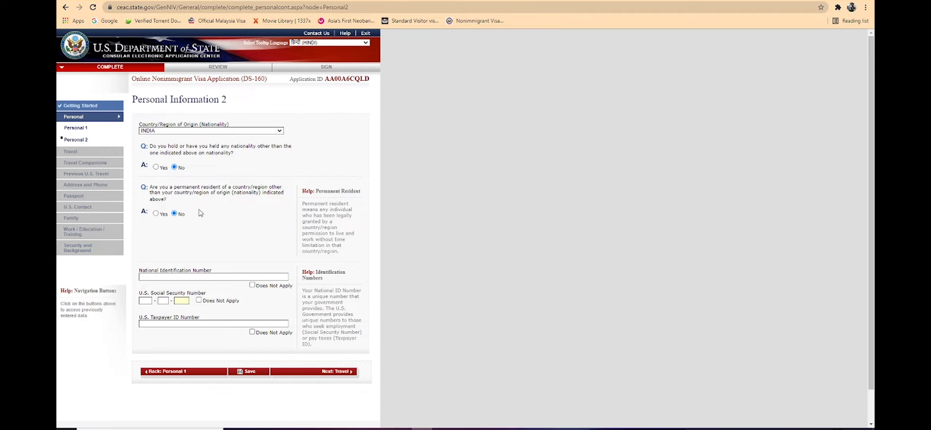
Step: Mark national ID, U.S. Social Security and taxpayer ID numbers as not applicable, then continue to Travel
scroll(200, 214, down, 1)
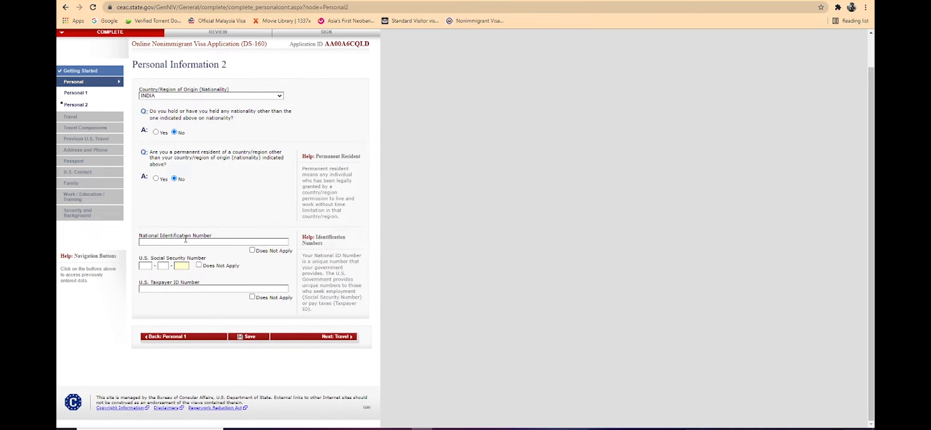
click(252, 250)
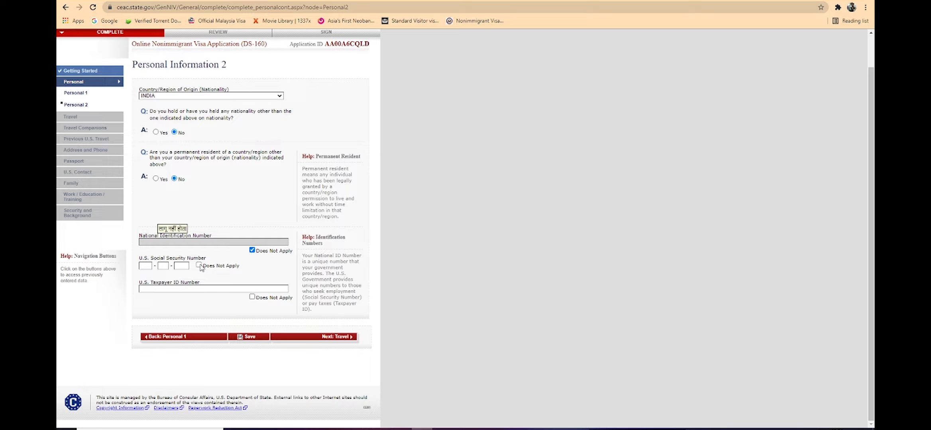
click(200, 266)
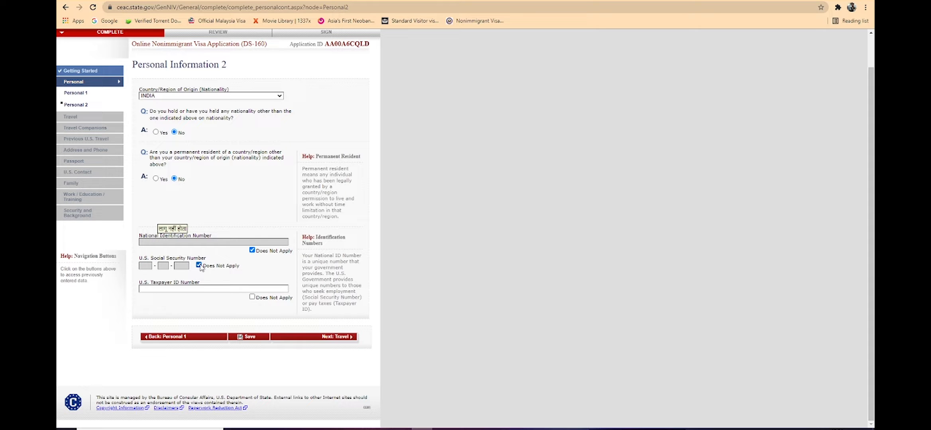
click(252, 298)
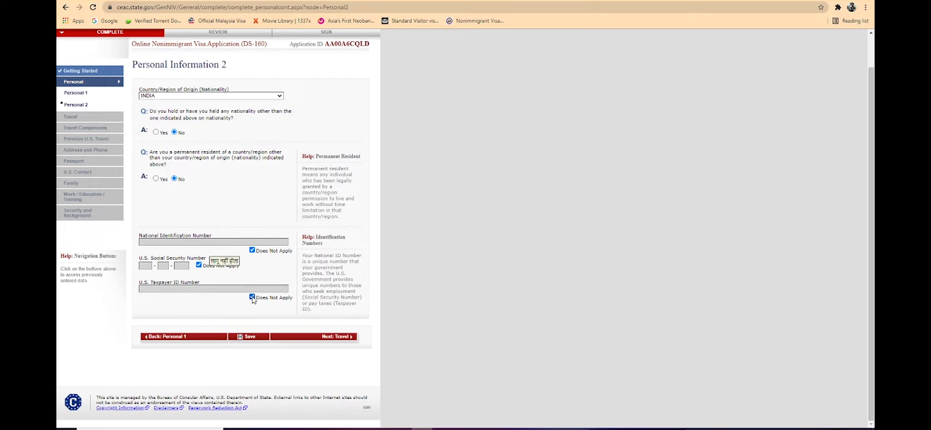
click(325, 338)
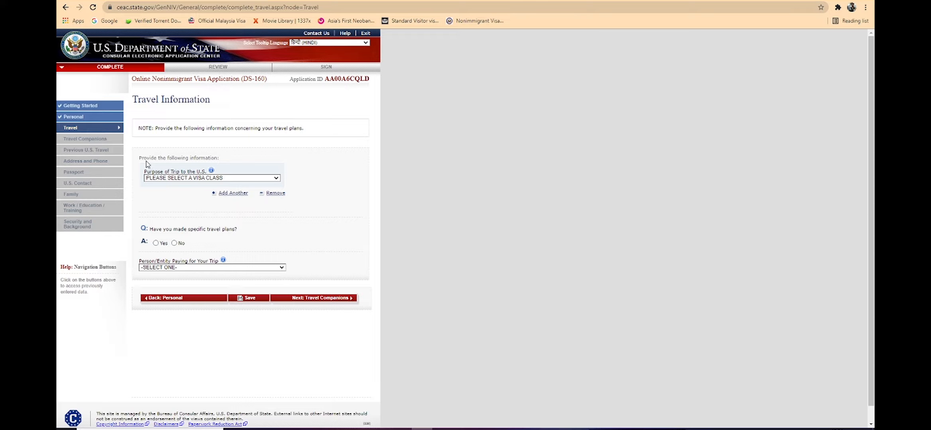
Step: Set trip purpose to TEMP. BUSINESS PLEASURE VISITOR (B), specifying BUSINESS & TOURISM (TEMPORARY VISITOR) (B1/B2)
click(249, 178)
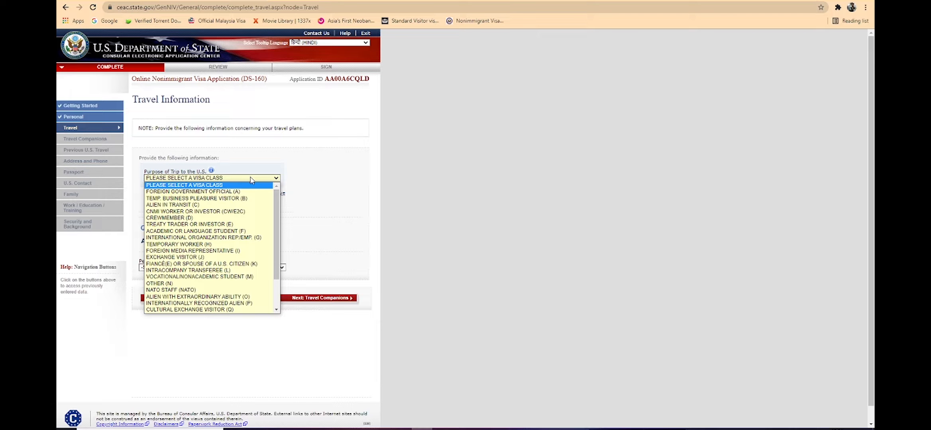
click(247, 198)
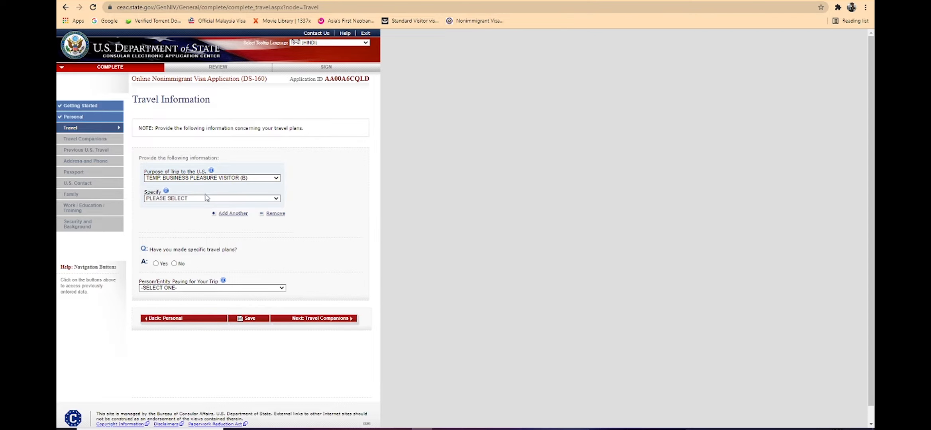
click(178, 199)
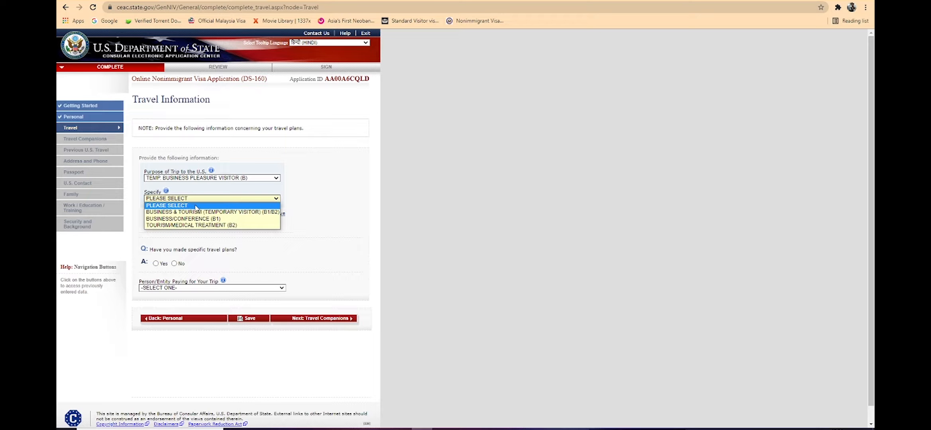
click(246, 212)
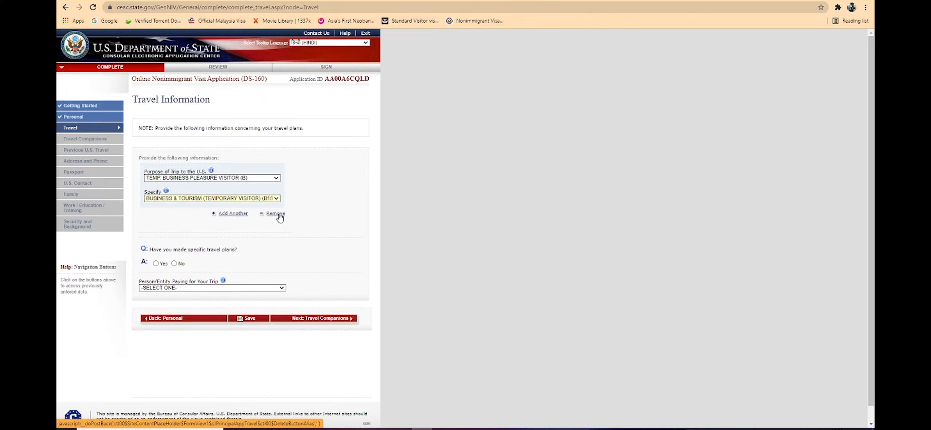
Step: Answer Yes to having made specific travel plans
scroll(271, 215, down, 1)
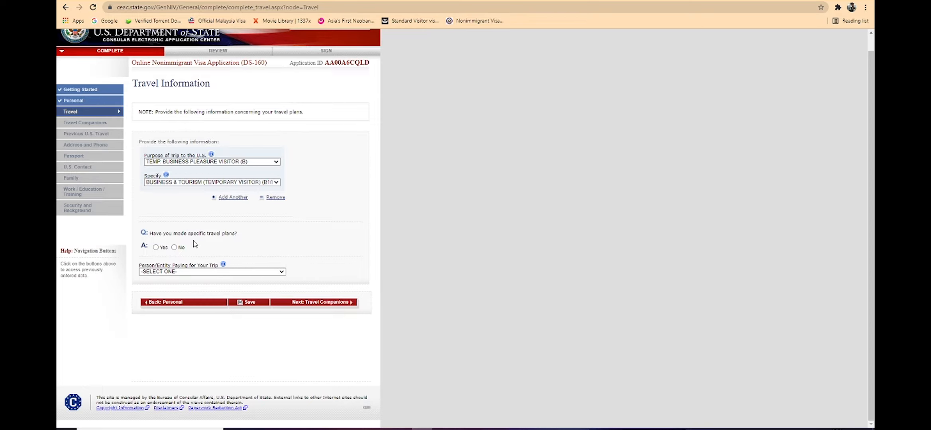
click(155, 247)
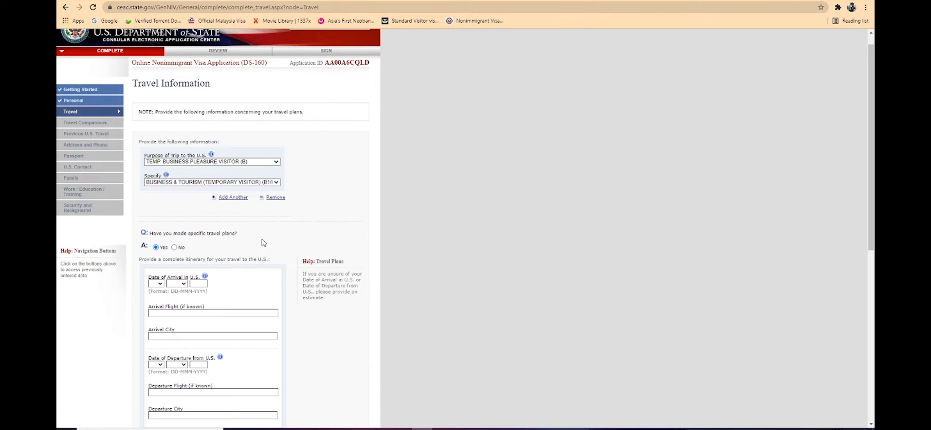
scroll(262, 242, down, 5)
scroll(262, 242, up, 4)
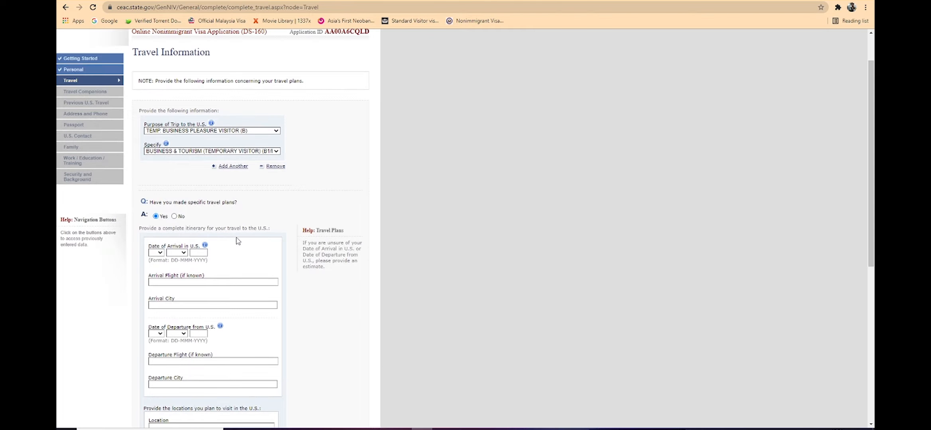
scroll(238, 241, down, 2)
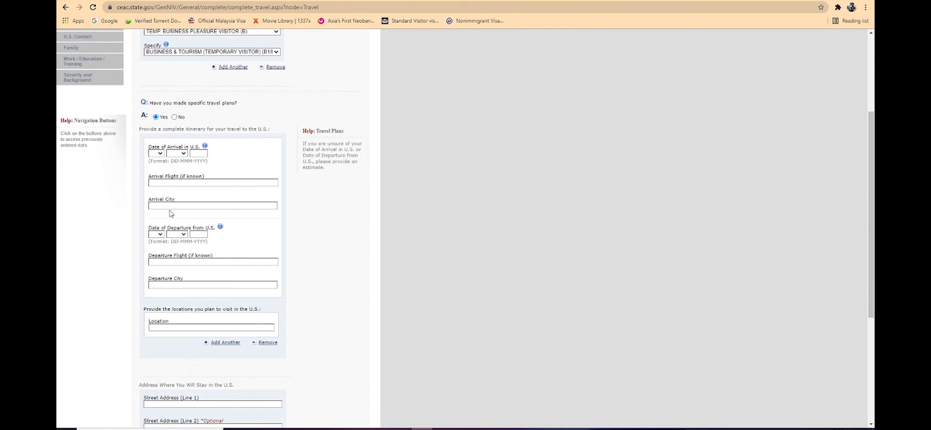
Step: Set the date of arrival in the U.S. to 09 AUG 2021
click(158, 154)
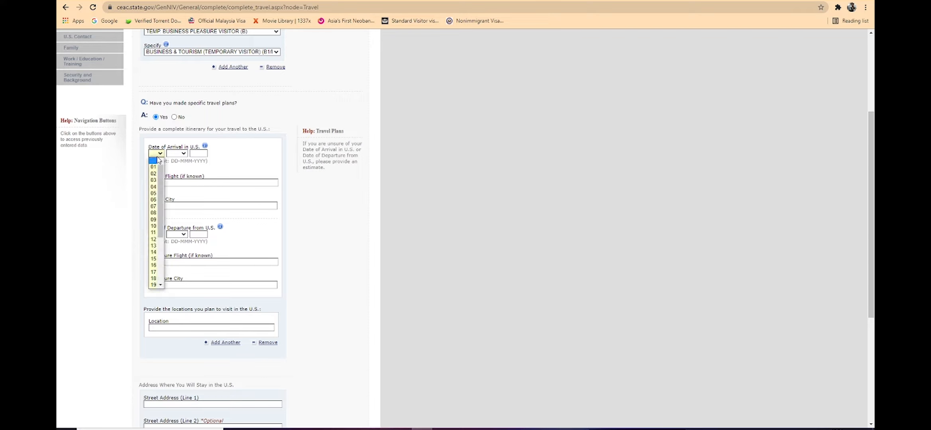
click(154, 219)
click(181, 154)
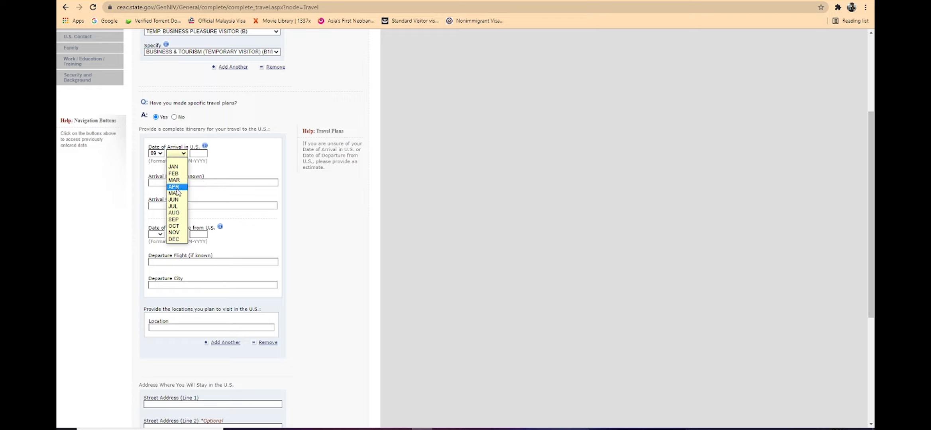
click(177, 214)
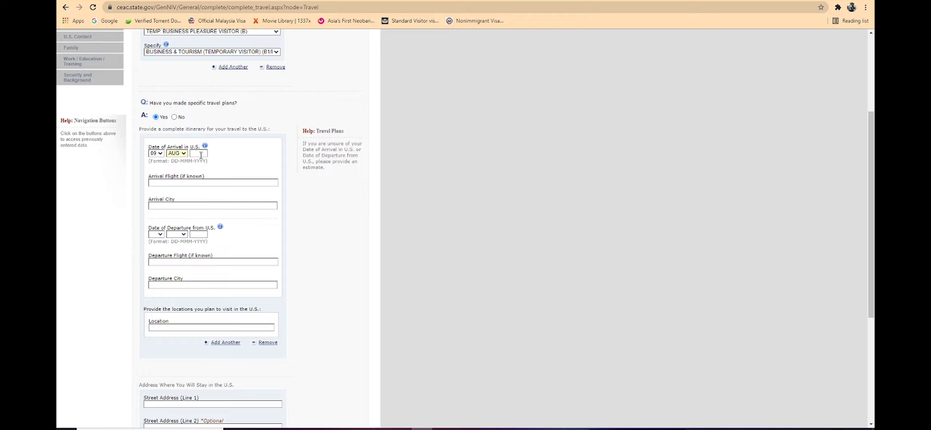
text(2021)
Step: Enter NA as the arrival flight and NEW YORK as the arrival city
text(NEW)
text( YOURK)
scroll(190, 203, down, 5)
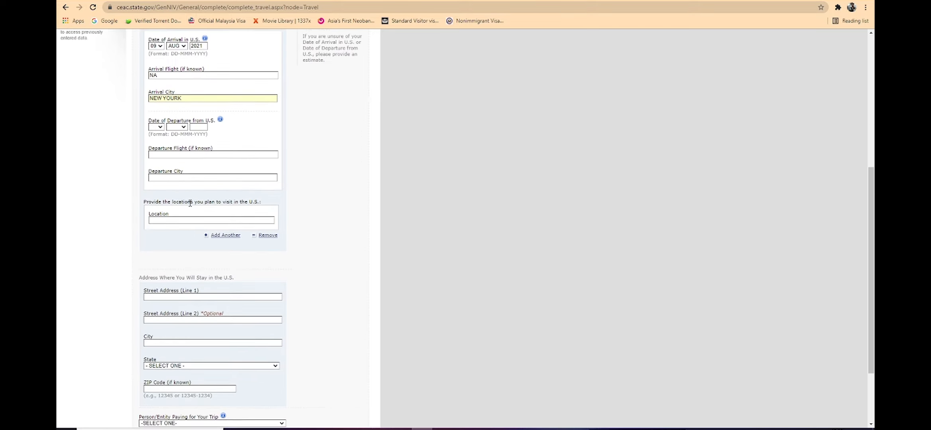
scroll(190, 203, up, 3)
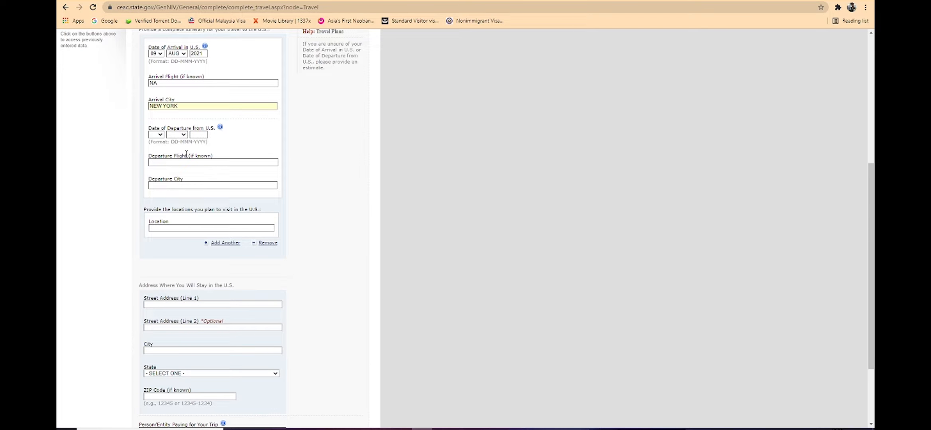
Step: Set the date of departure from the U.S. to 07 SEP 2021
click(160, 135)
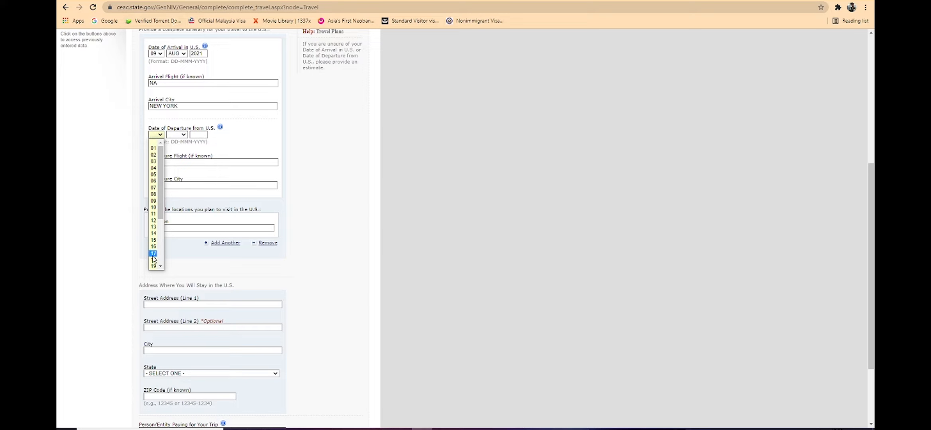
click(154, 187)
click(184, 134)
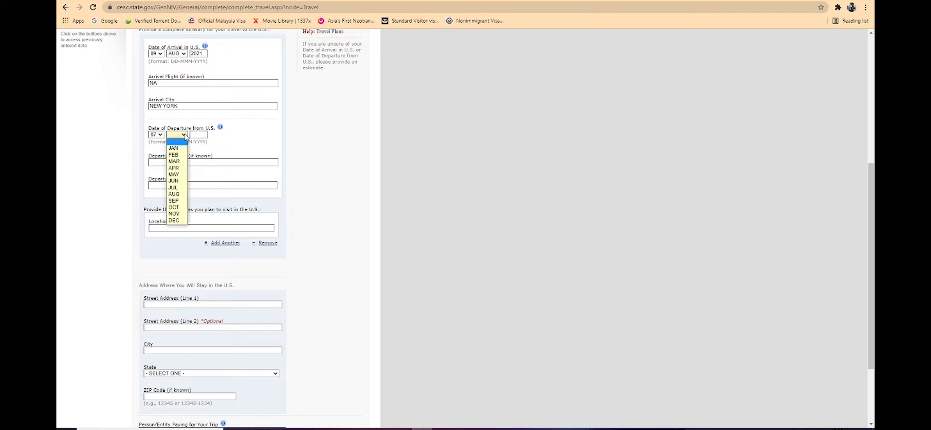
click(175, 201)
click(200, 134)
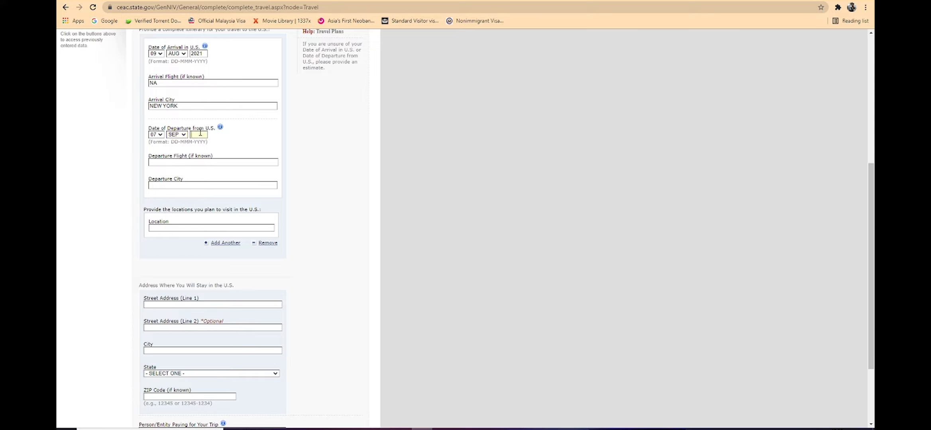
text(2021)
Step: Copy NEW YORK from the arrival city into the departure city field, with NA as the departure flight
drag(188, 105, 92, 106)
key(ctrl+c)
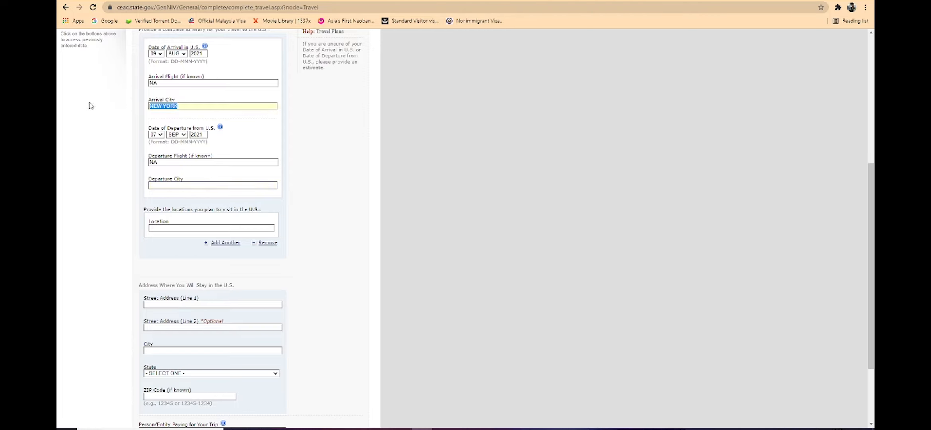
click(175, 185)
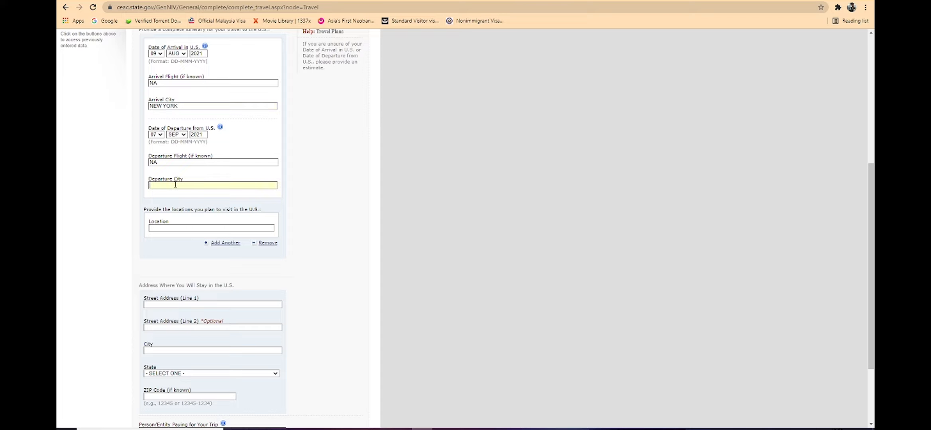
key(ctrl+v)
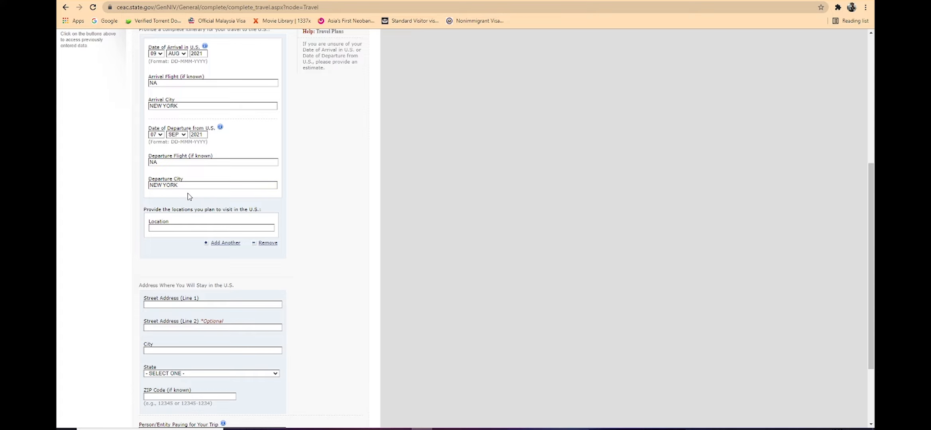
Step: List NEW YORK, ORLAND and NIGRAFOLLS as the locations you plan to visit in the U.S
scroll(189, 196, down, 3)
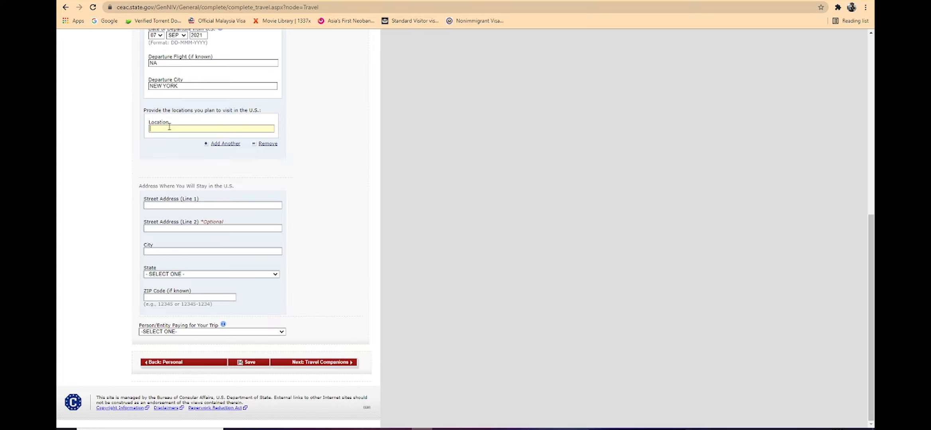
text(NW)
click(223, 145)
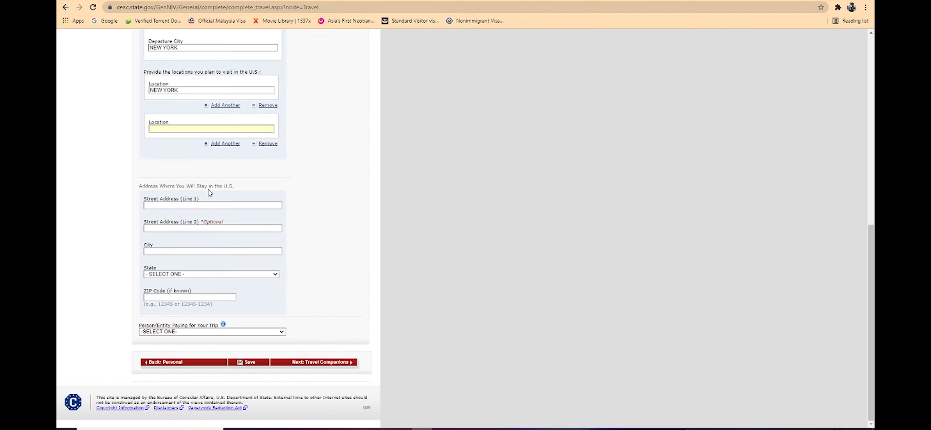
text(D)
click(225, 144)
scroll(226, 156, down, 2)
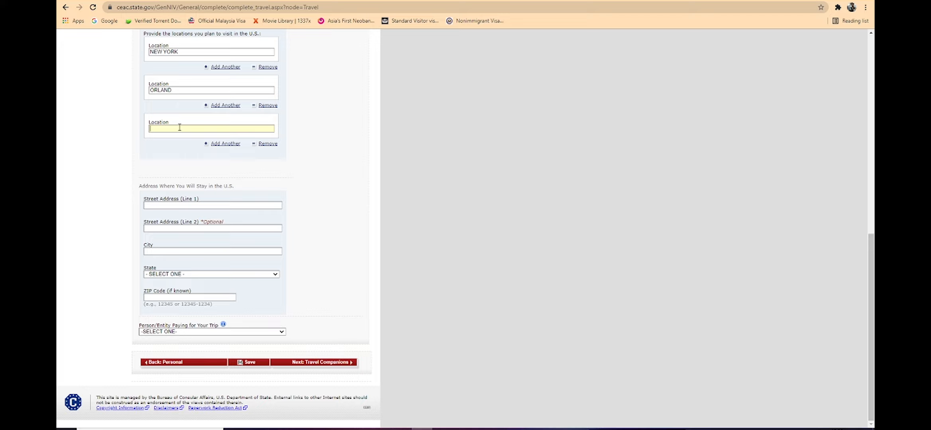
text(NIGRAFOLLS)
Step: Search the web for new york hotels in a new tab and open a hotel's details
key(ctrl+t)
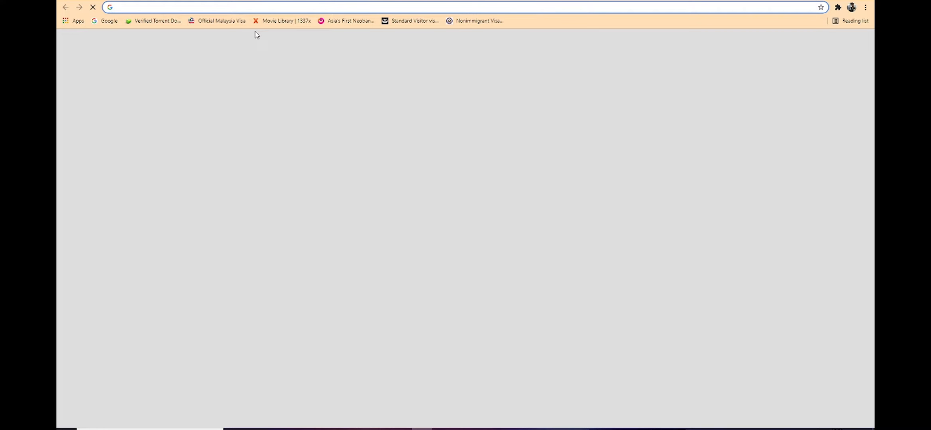
text(NEW YOUR)
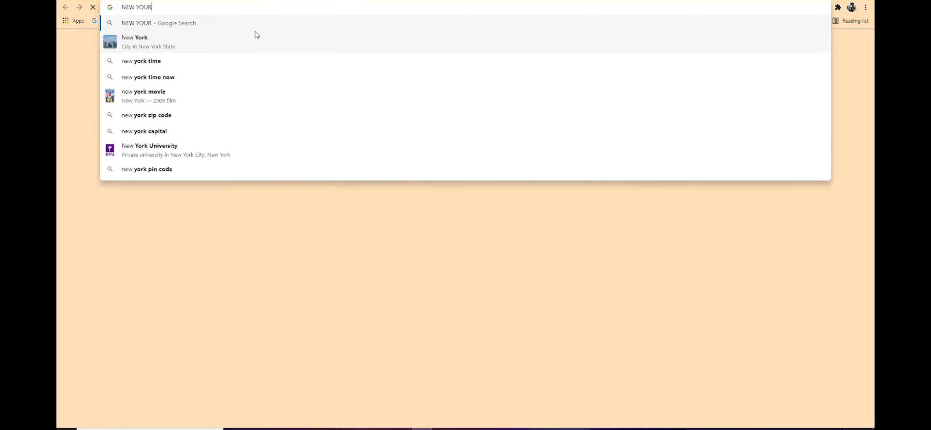
key(ctrl+a)
text(new york )
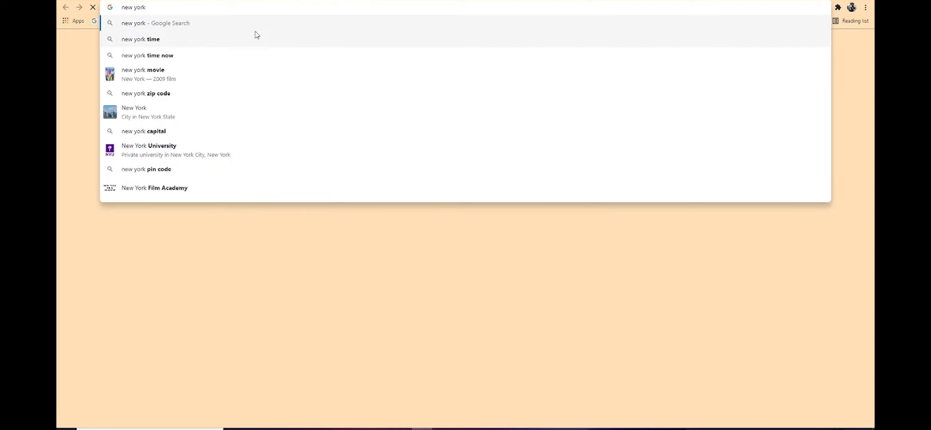
text(HOTELS)
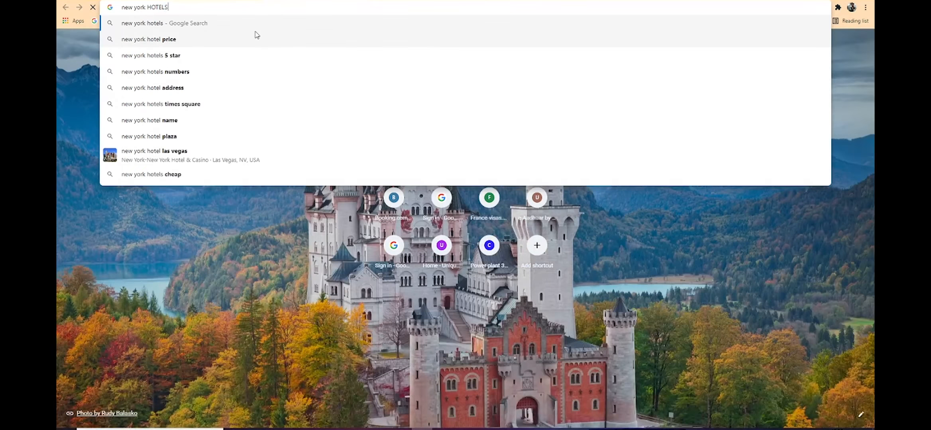
key(Return)
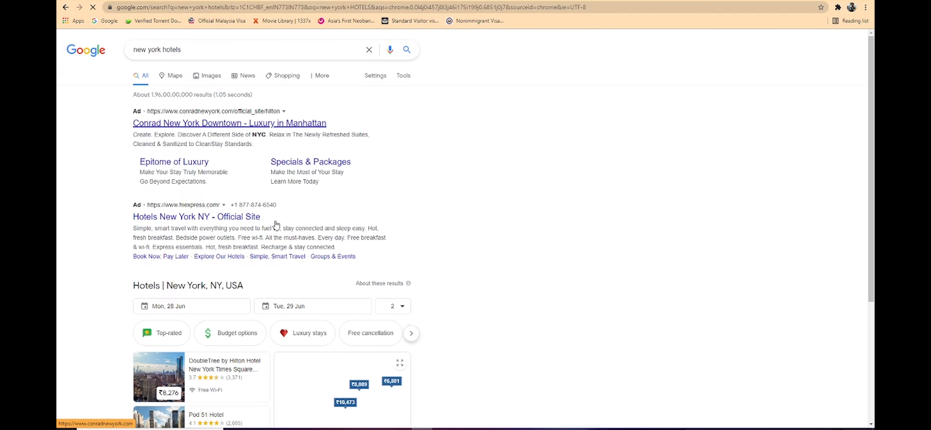
scroll(272, 216, down, 4)
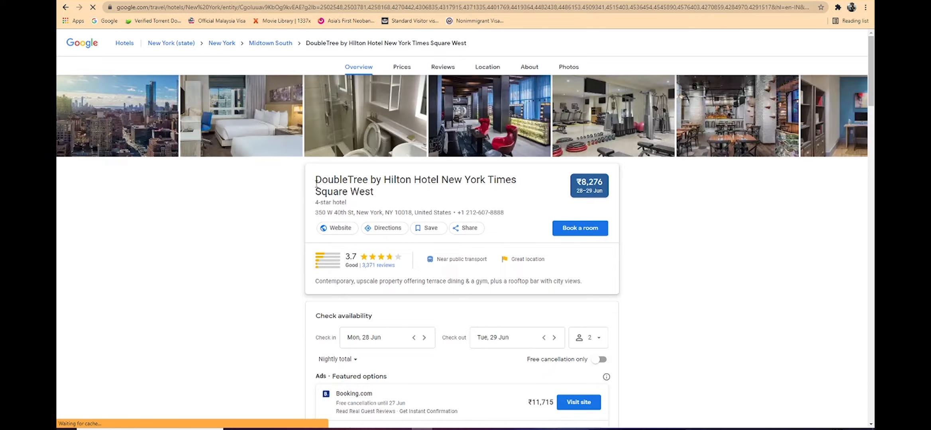
Step: Copy the hotel name DoubleTree by Hilton Hotel into Street Address (Line 1) of the U.S. stay address
drag(316, 184, 440, 181)
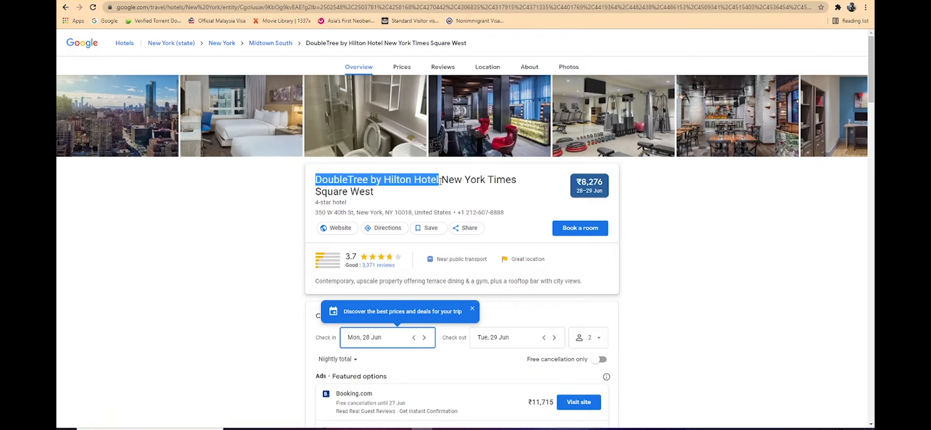
click(271, 0)
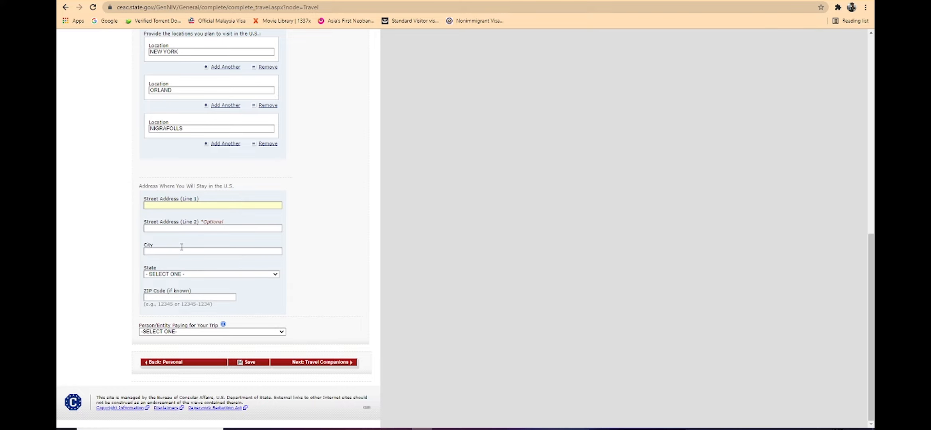
text(DOUBLETREE BY HILTON HOTEL)
Step: Copy the hotel's street 350 W 40th St into Street Address (Line 2)
key(alt+Tab)
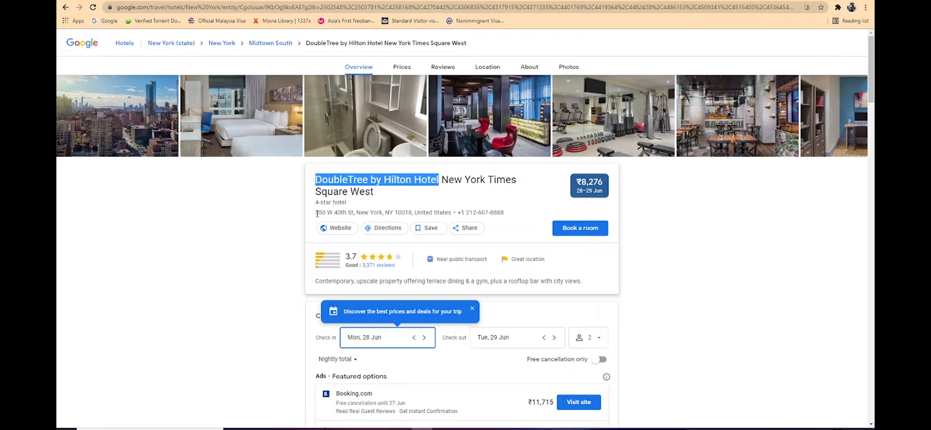
drag(316, 214, 354, 215)
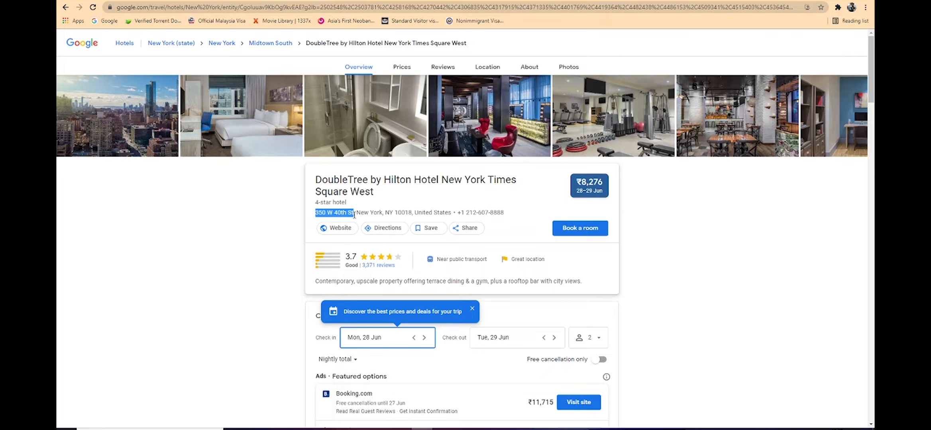
click(267, 1)
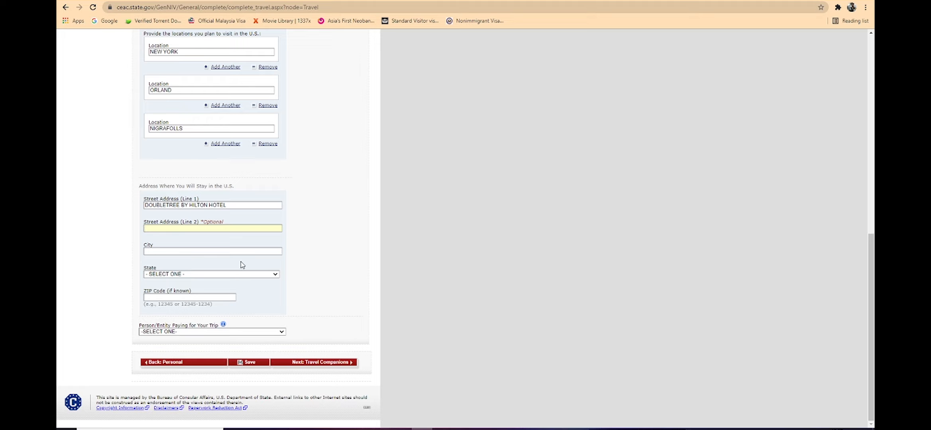
text(350 W 40TH ST)
Step: Copy New York from the hotel's address into the City field
key(alt+Tab)
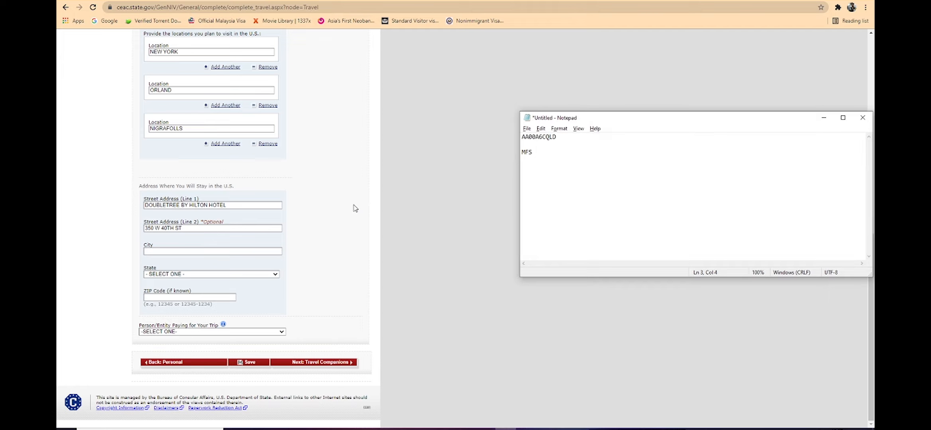
key(alt+Tab)
click(358, 1)
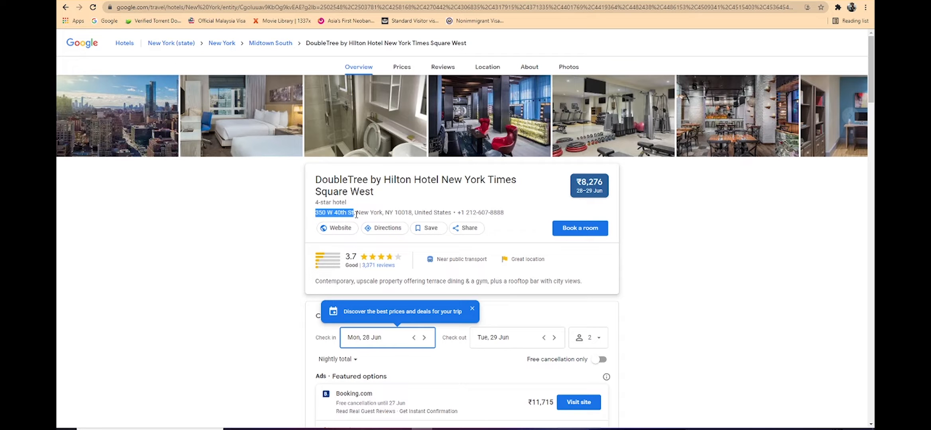
drag(356, 214, 383, 215)
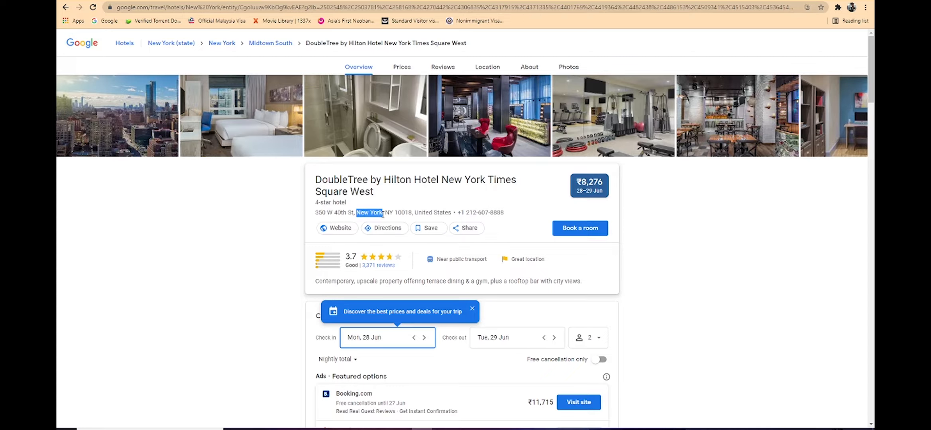
click(239, 0)
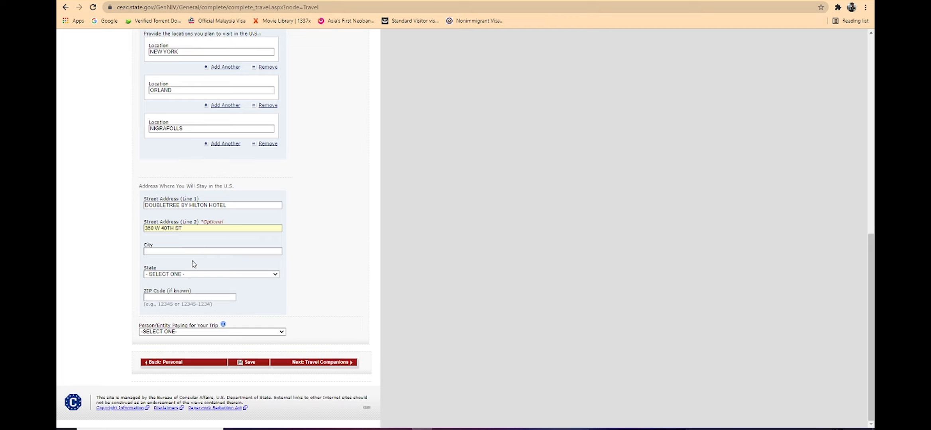
key(ctrl+v)
Step: Copy the hotel's ZIP code 10018 into the ZIP Code field
click(304, 1)
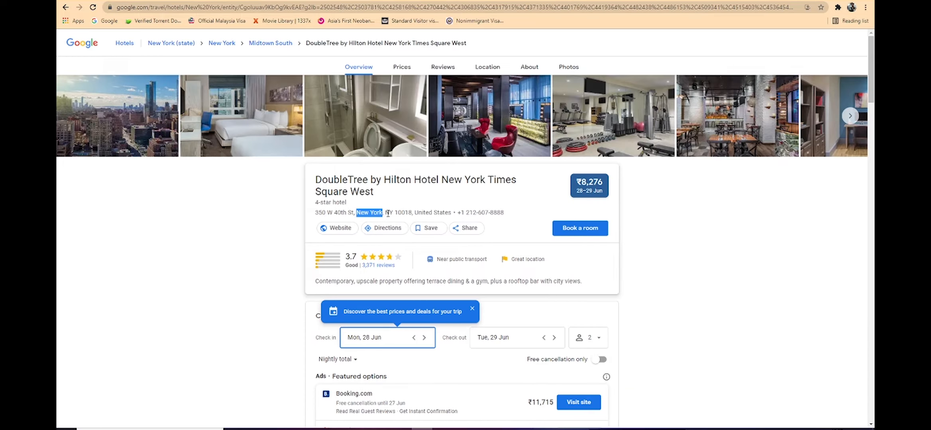
drag(395, 213, 411, 214)
key(ctrl+c)
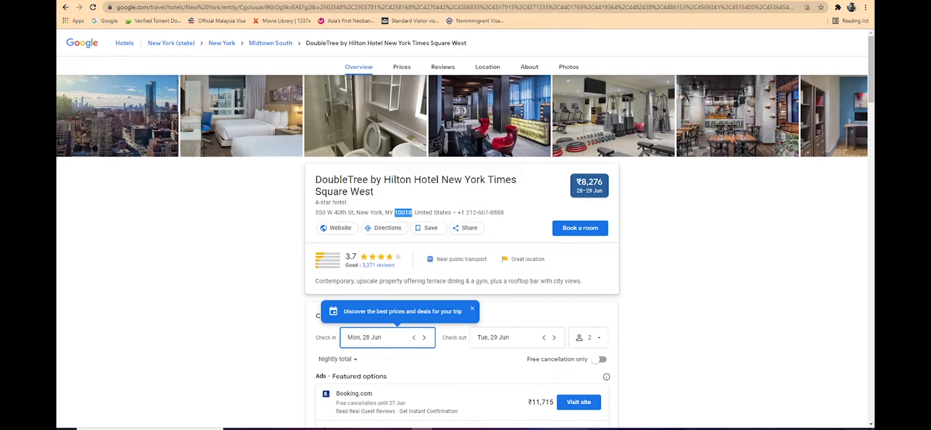
click(159, 0)
click(193, 300)
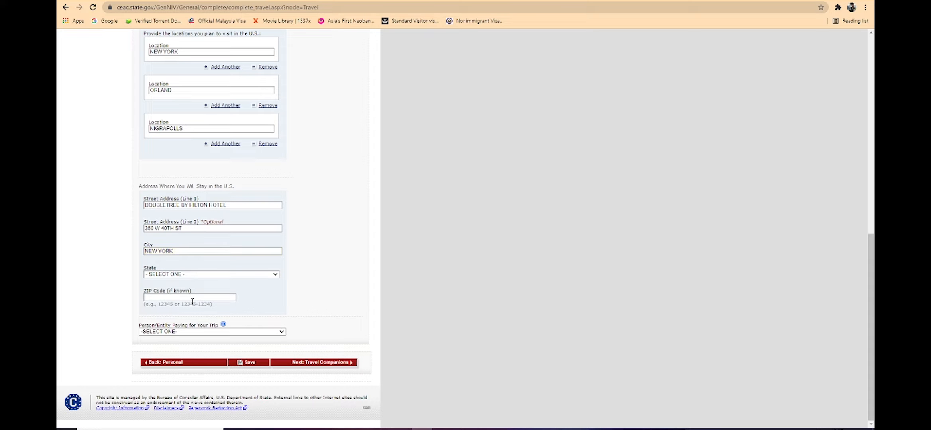
key(ctrl+v)
Step: Set the state of the U.S. stay address to NEW YORK
click(202, 275)
key(Down)
key(Down)
key(Down)
key(Down)
key(Down)
key(Down)
key(Down)
key(Down)
key(Down)
key(Down)
key(Down)
key(Down)
key(Down)
key(Down)
key(Down)
key(Down)
key(Down)
key(Down)
key(Down)
key(Down)
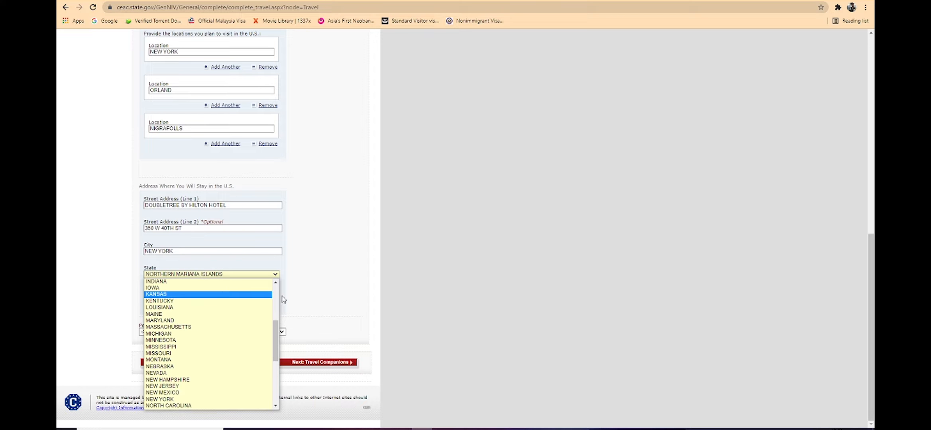
click(214, 386)
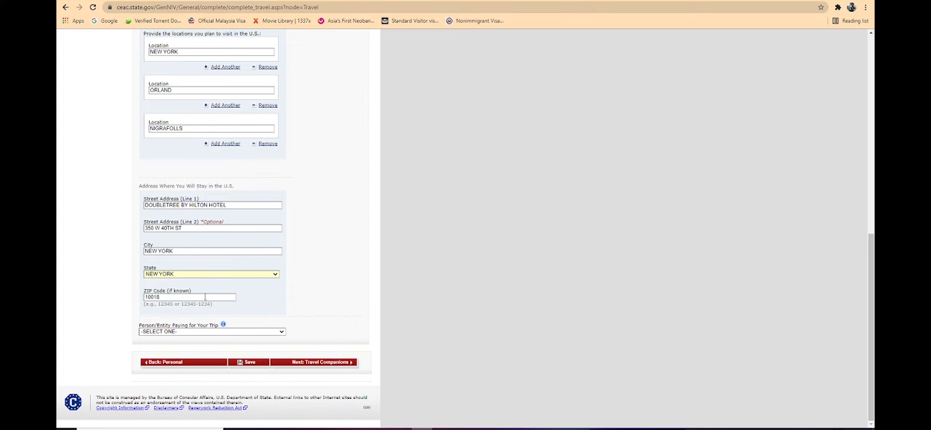
Step: Set the person or entity paying for your trip to SELF
click(201, 332)
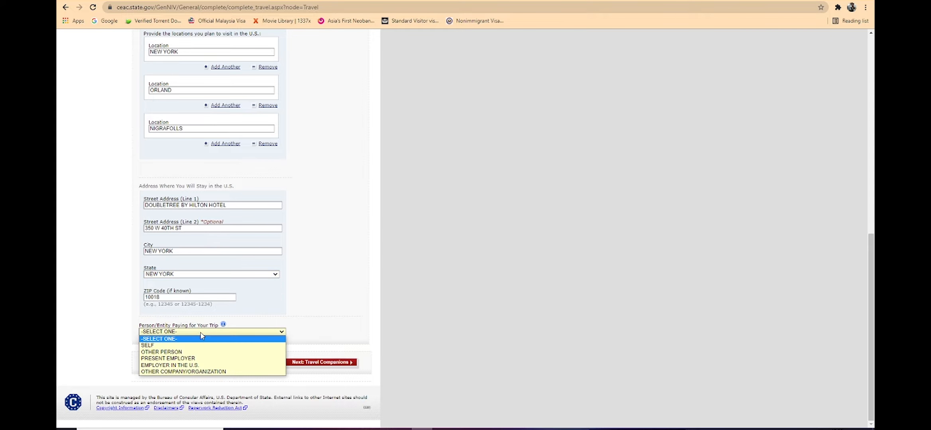
click(204, 345)
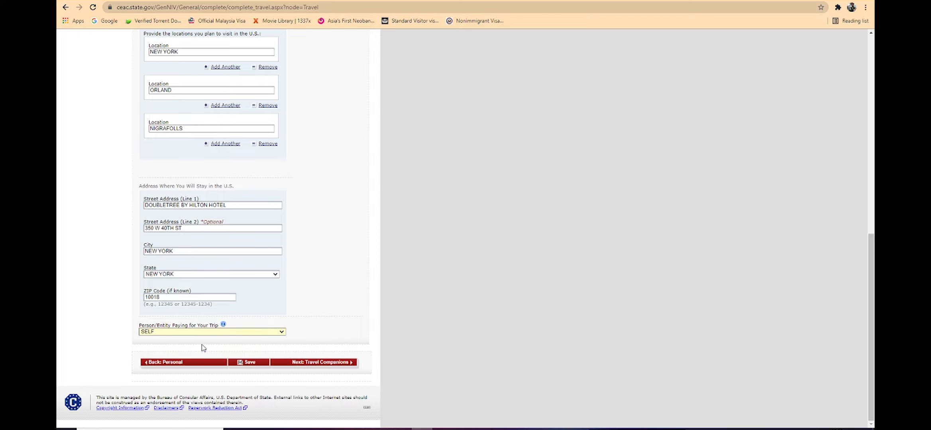
click(204, 336)
click(202, 346)
click(203, 336)
click(202, 352)
click(204, 334)
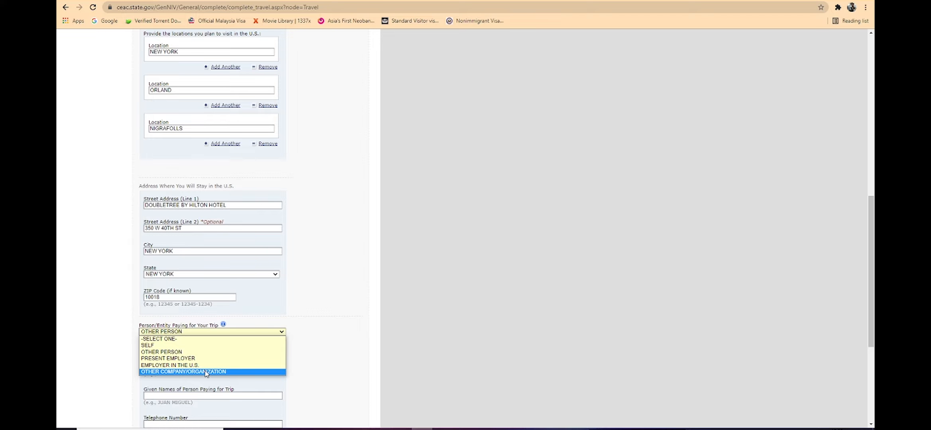
click(201, 346)
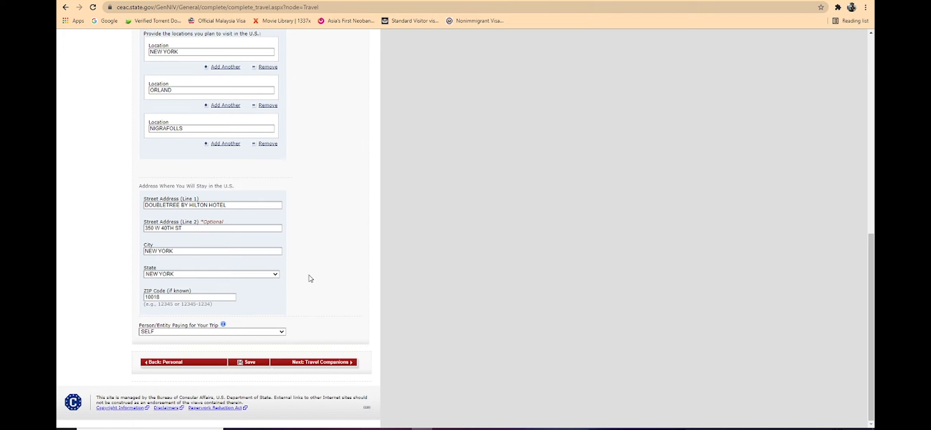
Step: Continue to Travel Companions and answer No to traveling as part of a group or organization
click(317, 363)
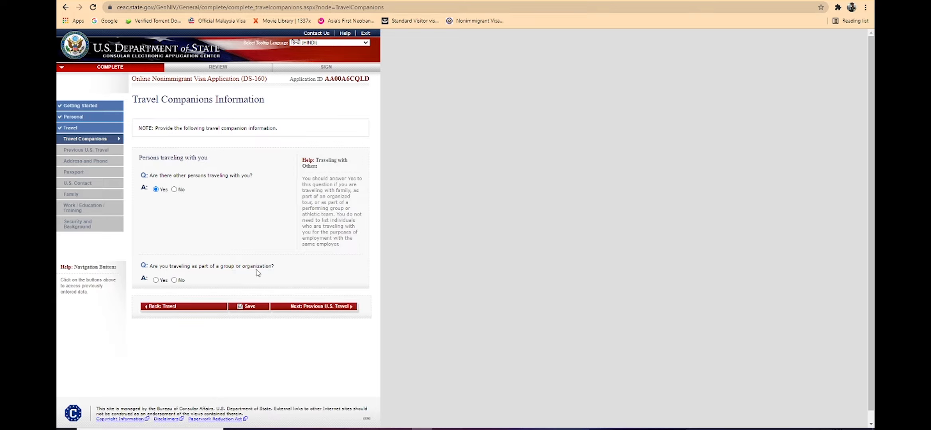
click(174, 280)
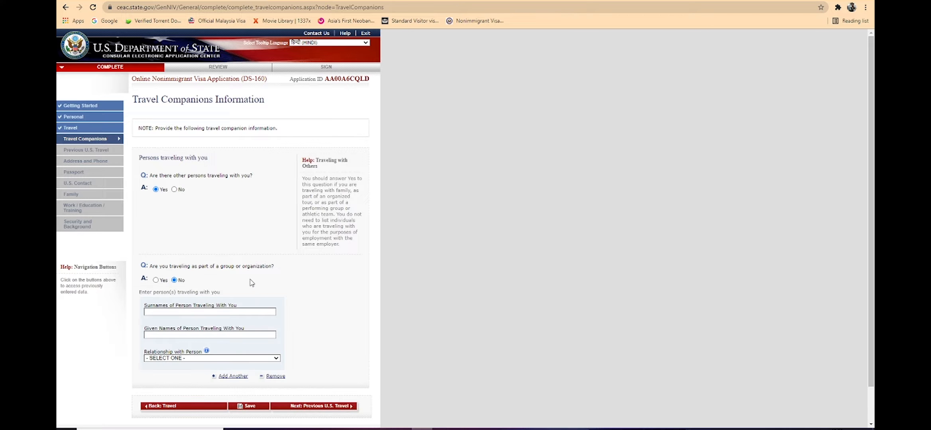
scroll(247, 288, down, 1)
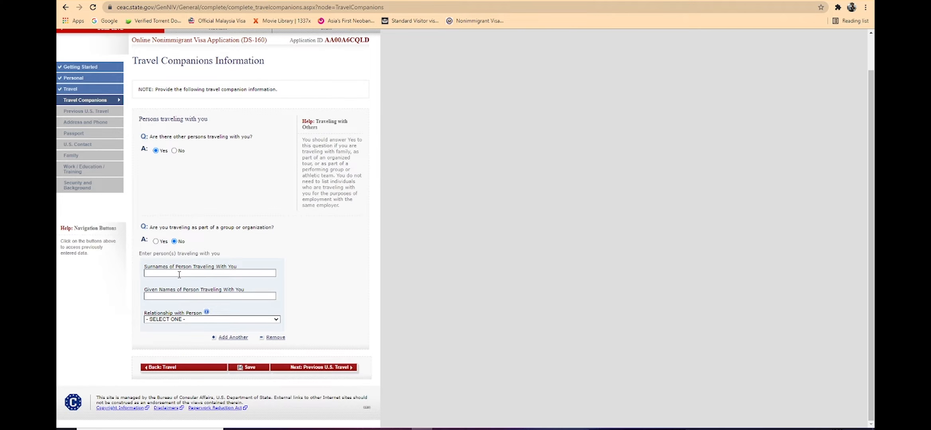
Step: Enter the travel companion's surname and given names, set the relationship to SPOUSE, and continue to Previous U.S. Travel
click(197, 320)
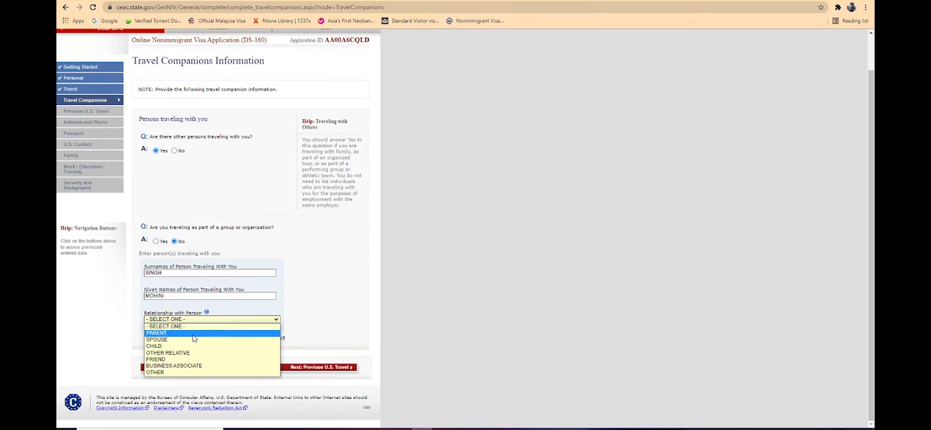
click(195, 339)
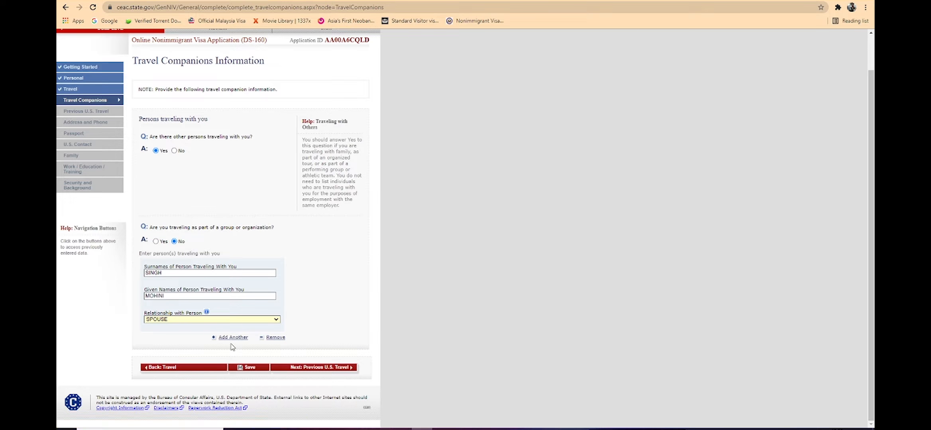
click(305, 369)
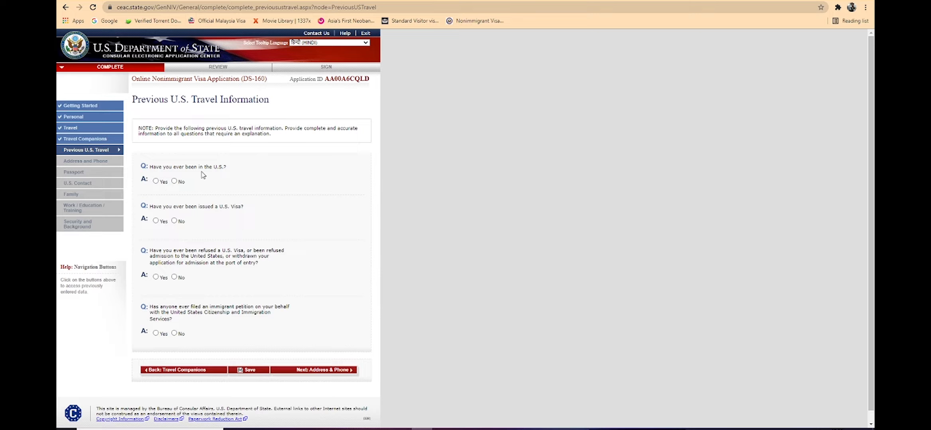
Step: Answer No to all four previous U.S. travel questions and continue to Address and Phone Information
click(174, 181)
scroll(175, 224, down, 1)
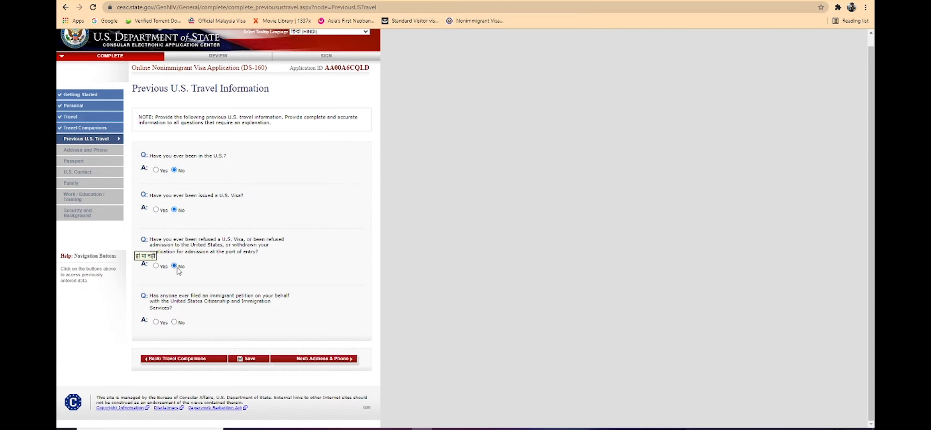
click(175, 324)
scroll(191, 336, up, 1)
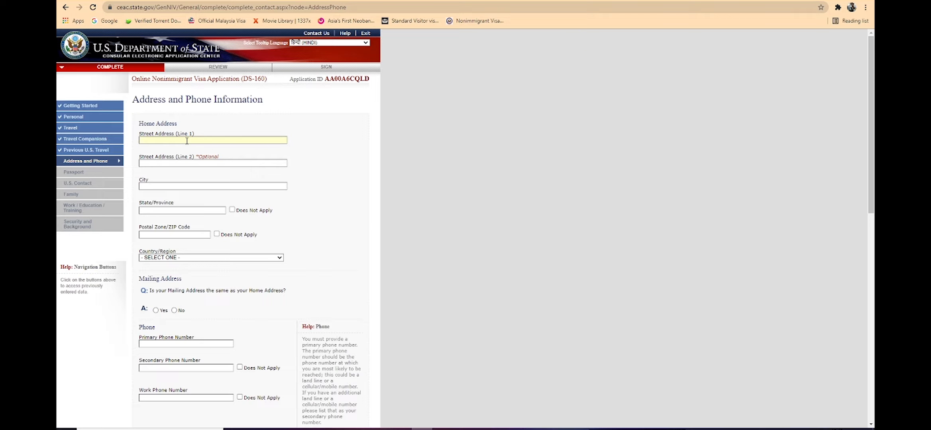
scroll(198, 285, down, 10)
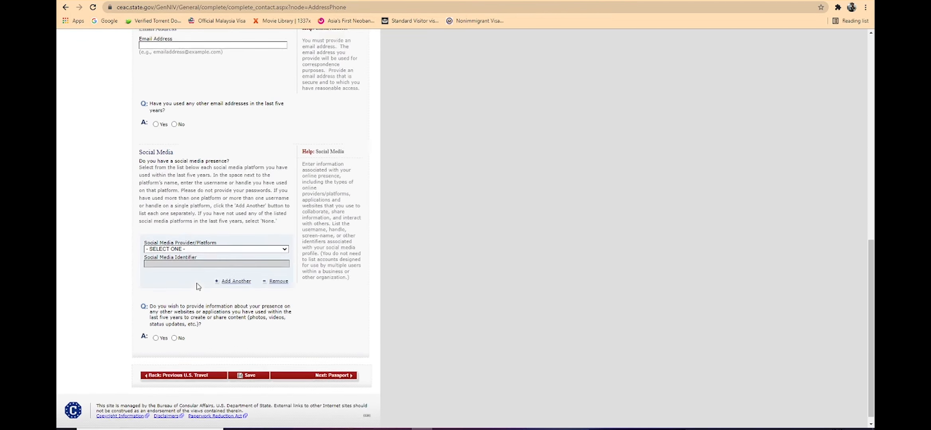
scroll(197, 285, up, 10)
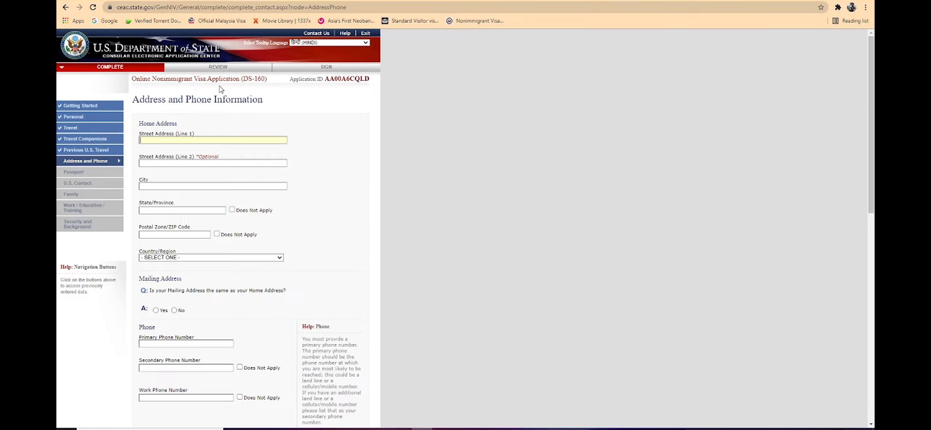
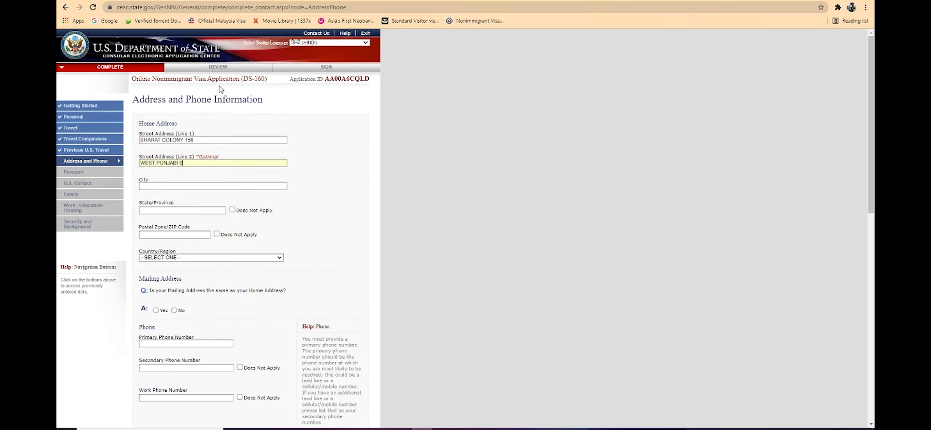
Step: Enter the applicant's home street address in the Street Address lines 1 and 2
key(Return)
scroll(221, 88, up, 10)
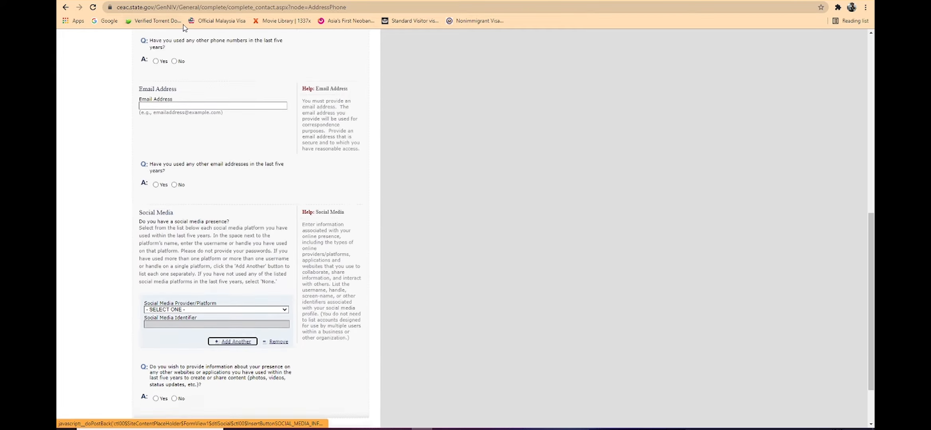
scroll(149, 116, down, 1)
scroll(149, 116, up, 1)
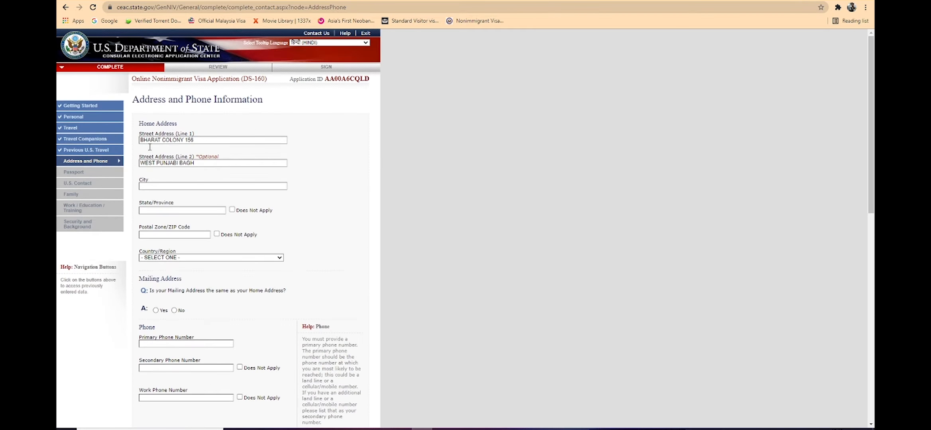
Step: Set the home address city to NEW DELHI and the state/province to DELHI
text(NW)
text(W DELH)
text(110056)
drag(154, 210, 62, 214)
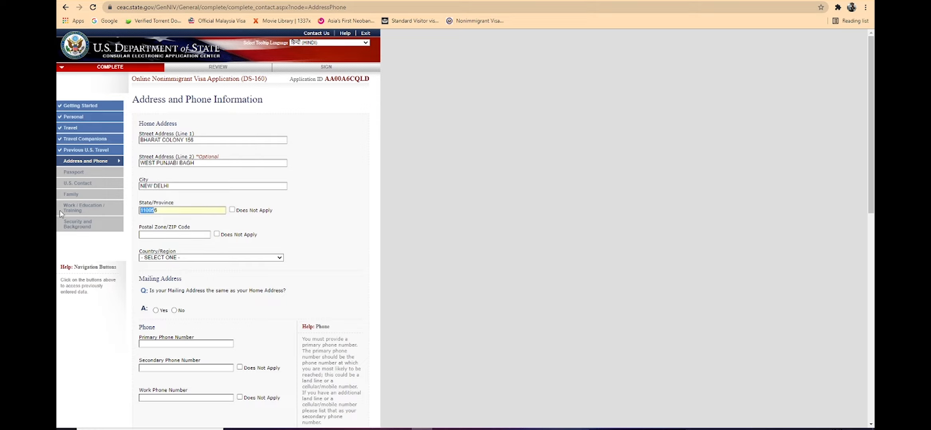
double_click(180, 211)
text(DELHI)
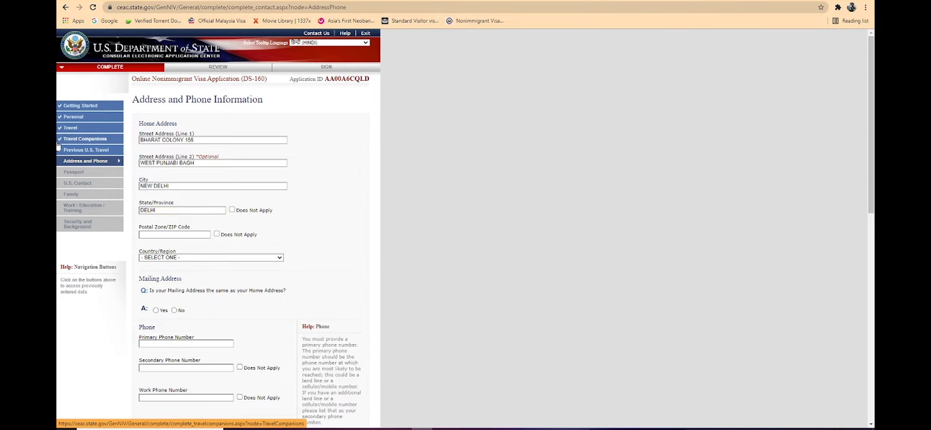
Step: Enter the home postal code and set the home country/region to INDIA
key(Tab)
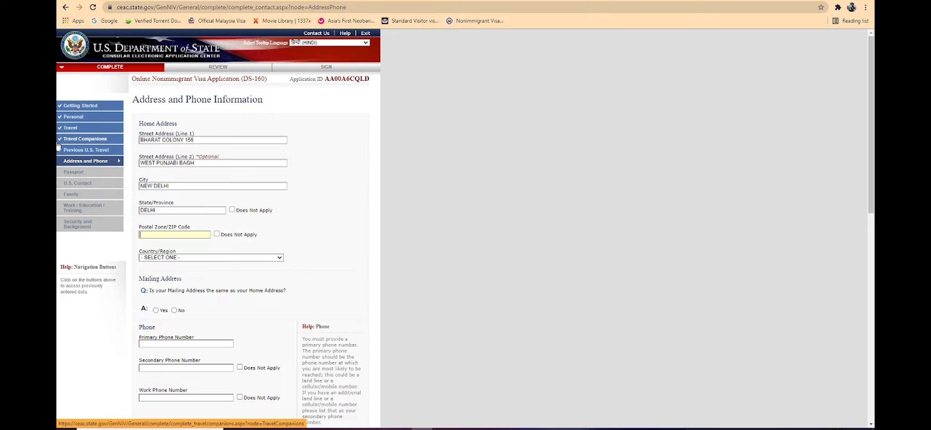
text(110056)
click(221, 258)
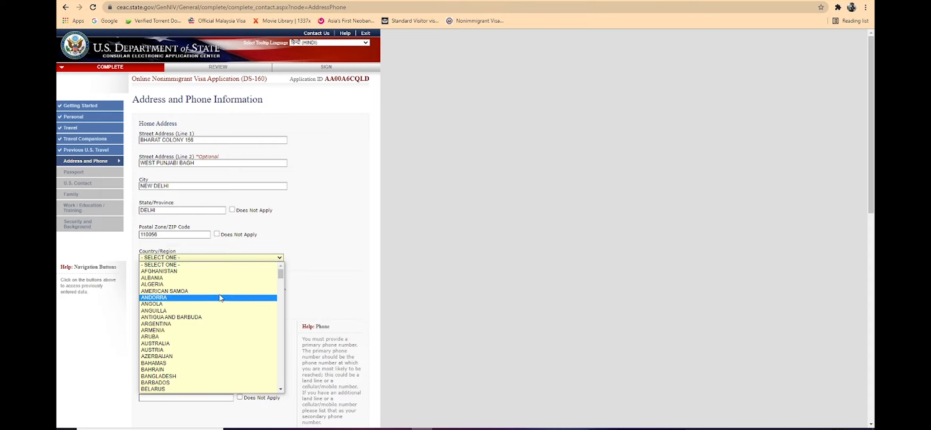
text(india)
key(Return)
scroll(231, 271, down, 5)
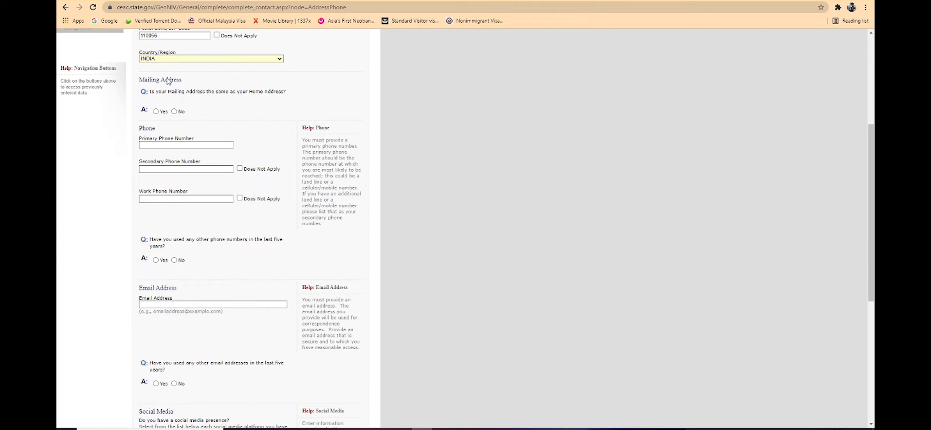
Step: Answer No to the mailing address matching the home address and fill in the primary, secondary and work phone numbers
click(174, 111)
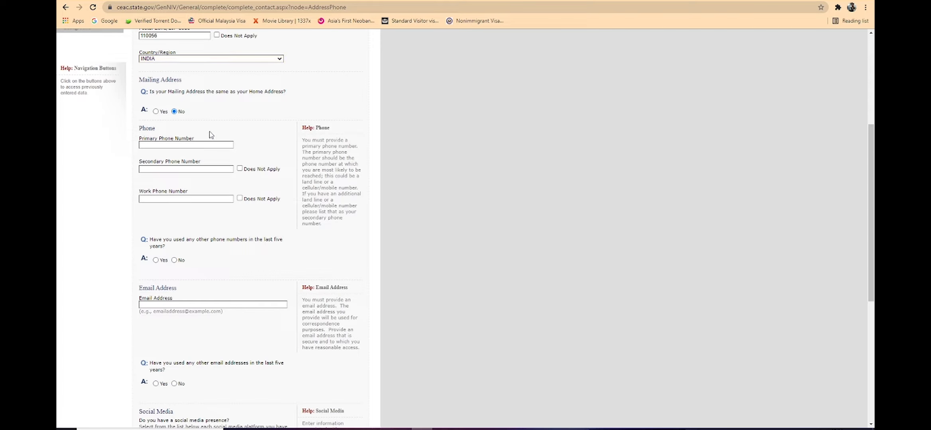
click(205, 145)
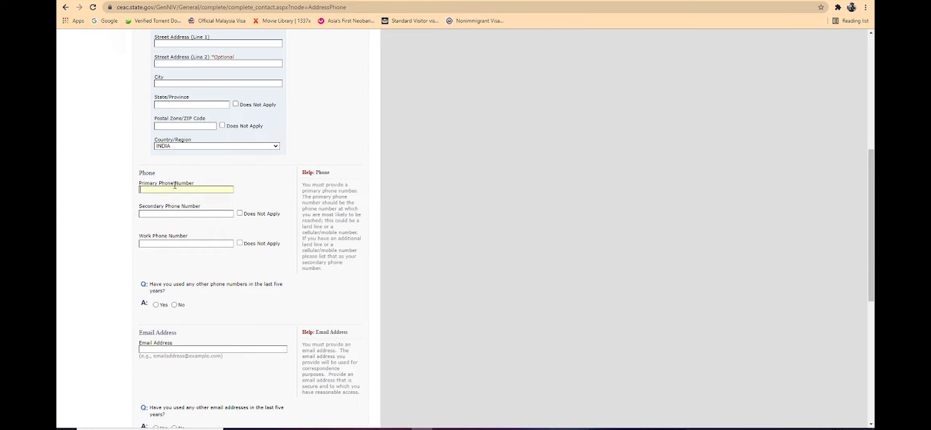
scroll(174, 186, up, 3)
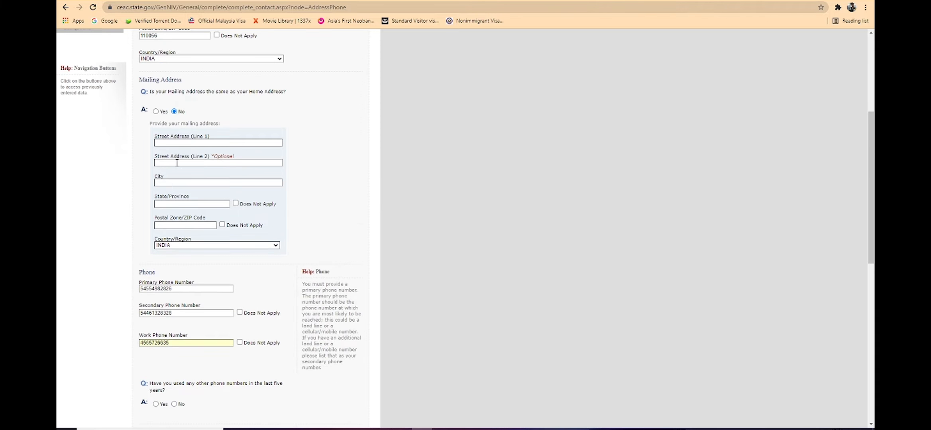
Step: Mark the secondary and work phone numbers as Does Not Apply
click(240, 313)
click(240, 343)
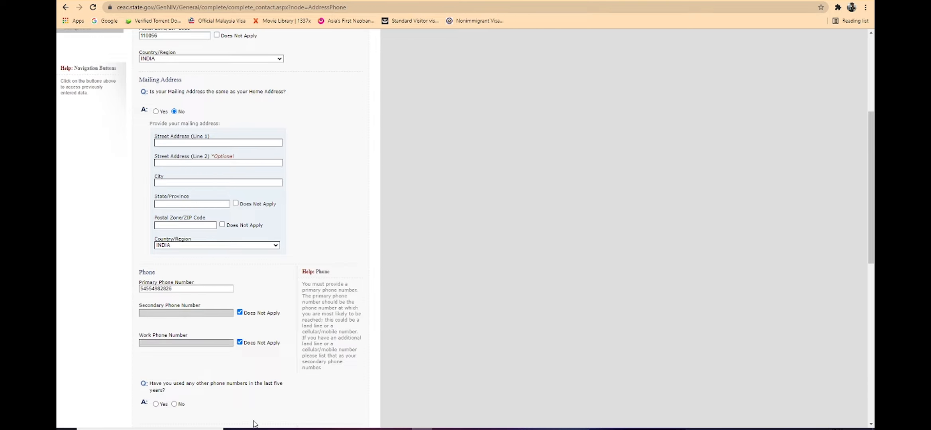
scroll(176, 239, down, 5)
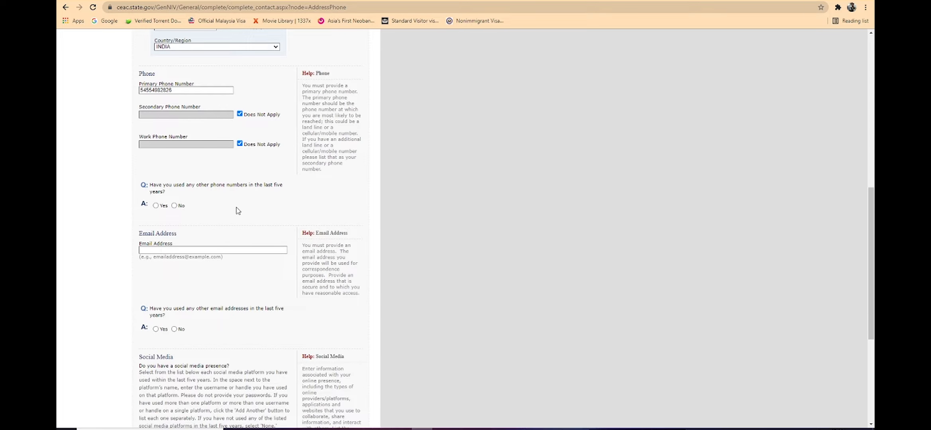
Step: Answer No to having used other phone numbers in the last five years
click(174, 206)
click(180, 249)
scroll(180, 247, up, 5)
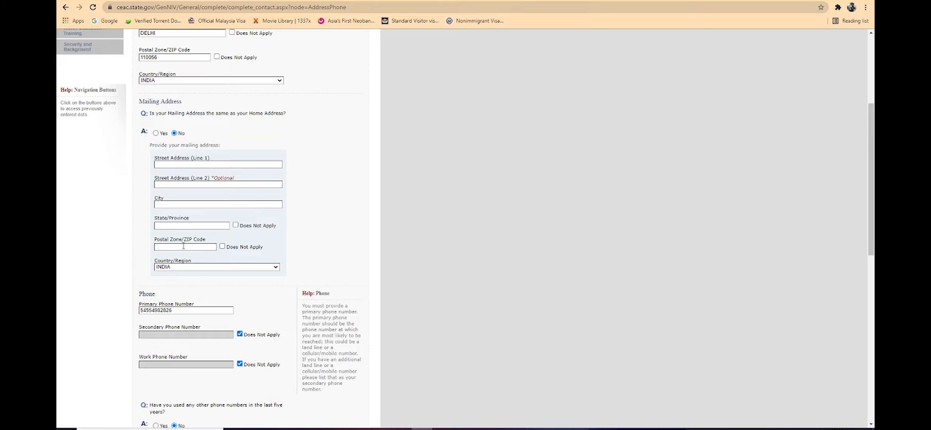
scroll(183, 245, down, 5)
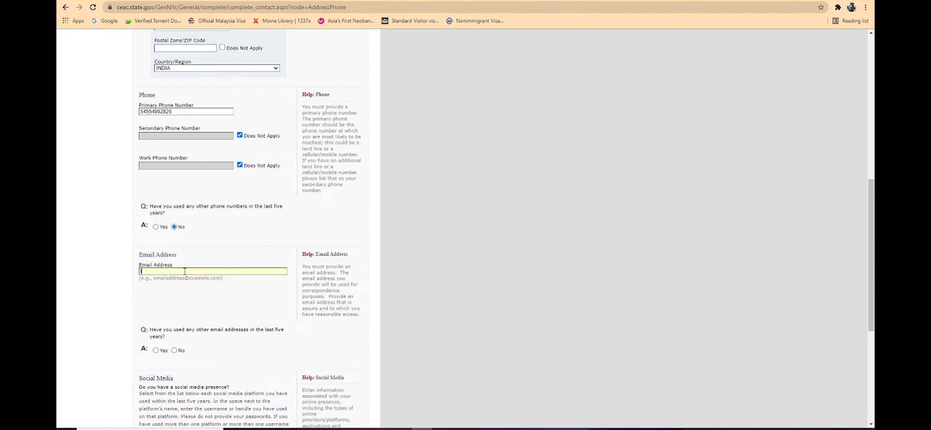
Step: Enter the applicant's e-mail address in the Email Address field
scroll(299, 295, down, 5)
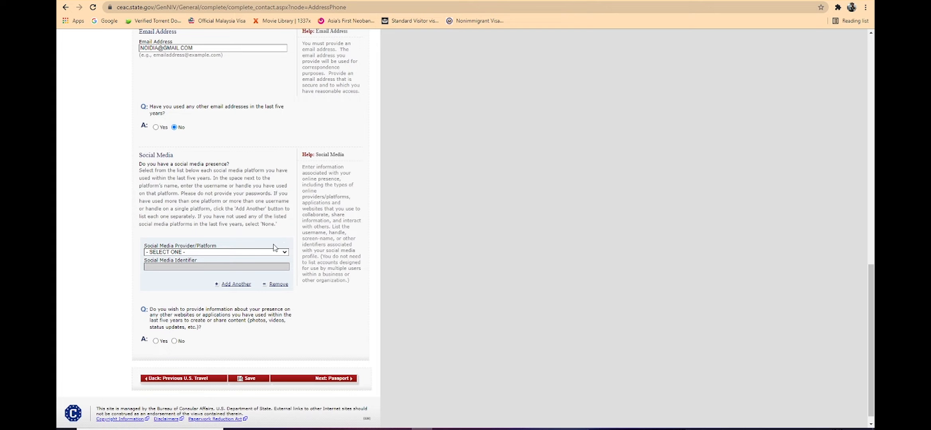
Step: Select FACEBOOK as the social media platform and enter the applicant's account identifier
click(275, 253)
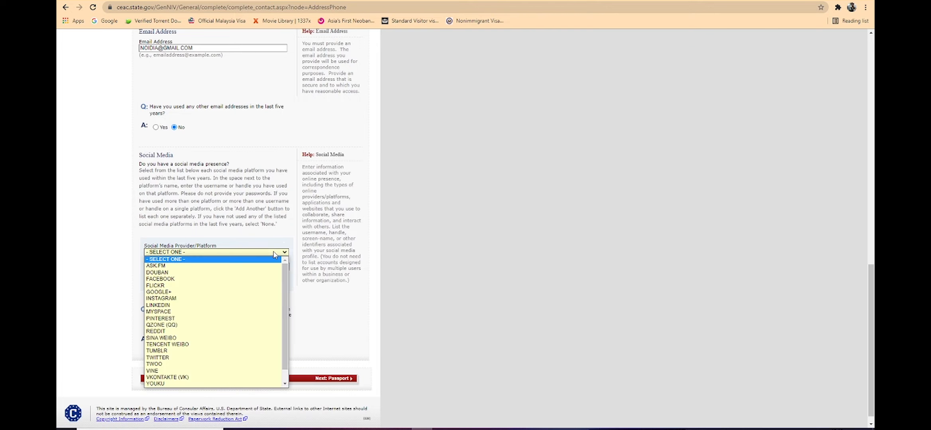
click(219, 279)
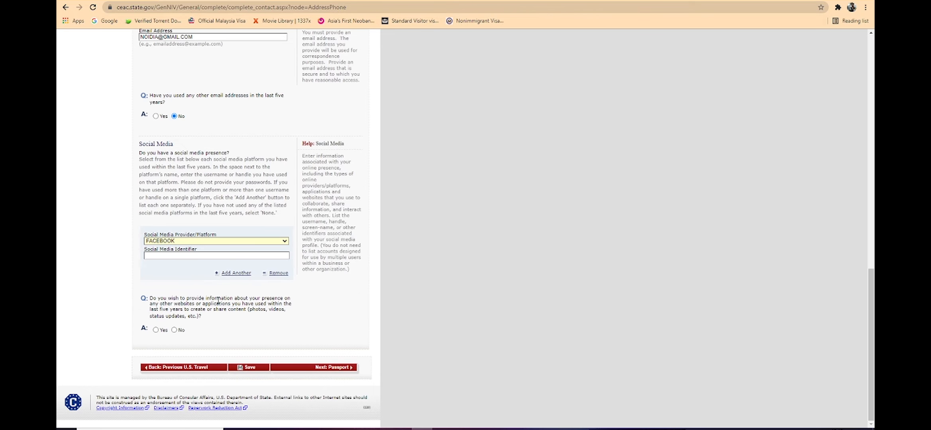
click(203, 256)
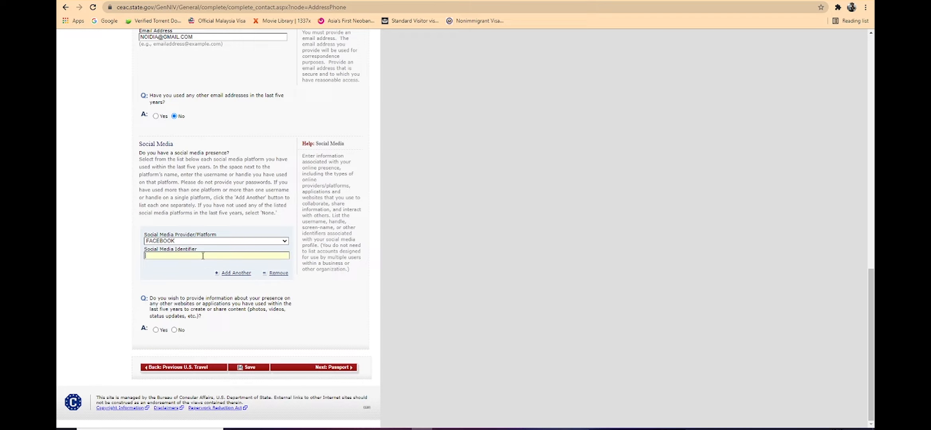
Step: Answer No to providing other online presence information and try to continue to the Passport page
click(174, 330)
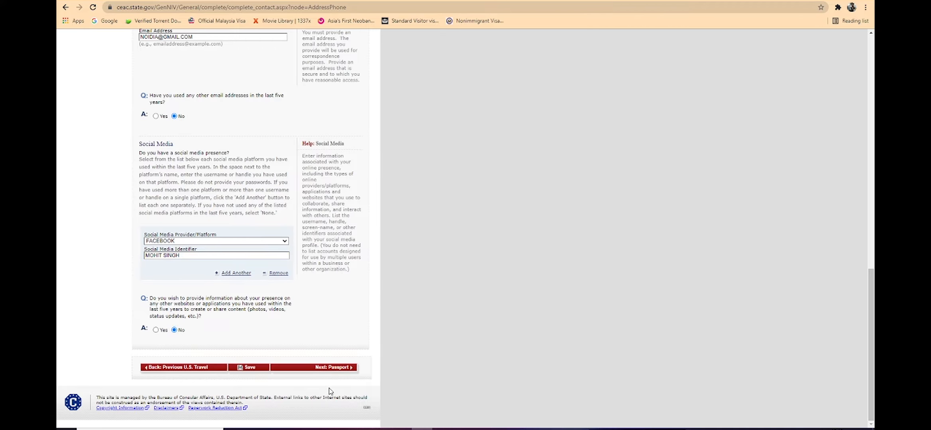
click(328, 367)
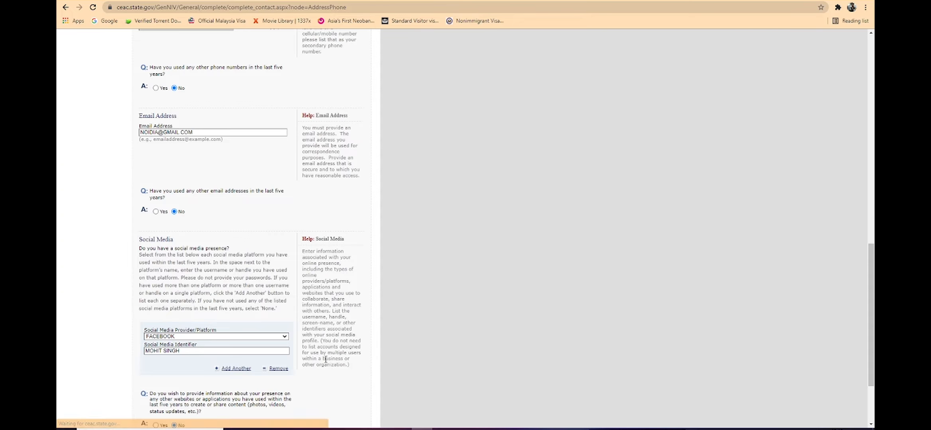
scroll(317, 324, down, 3)
scroll(317, 326, up, 13)
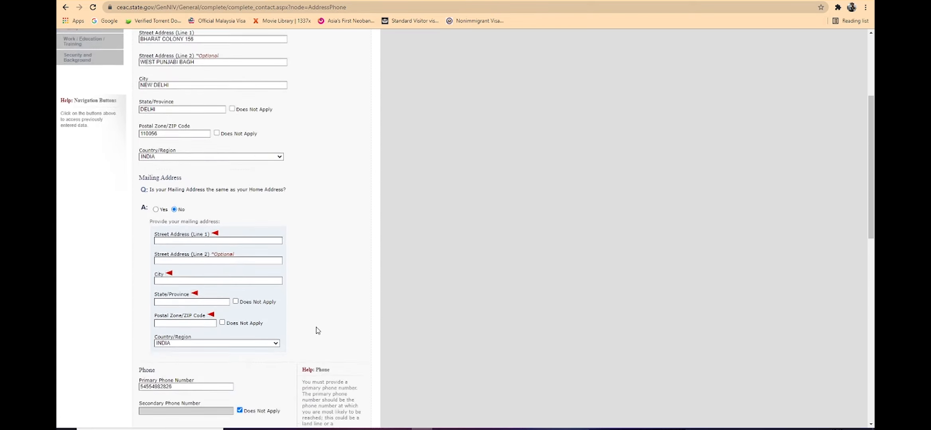
scroll(317, 326, down, 3)
scroll(193, 188, up, 3)
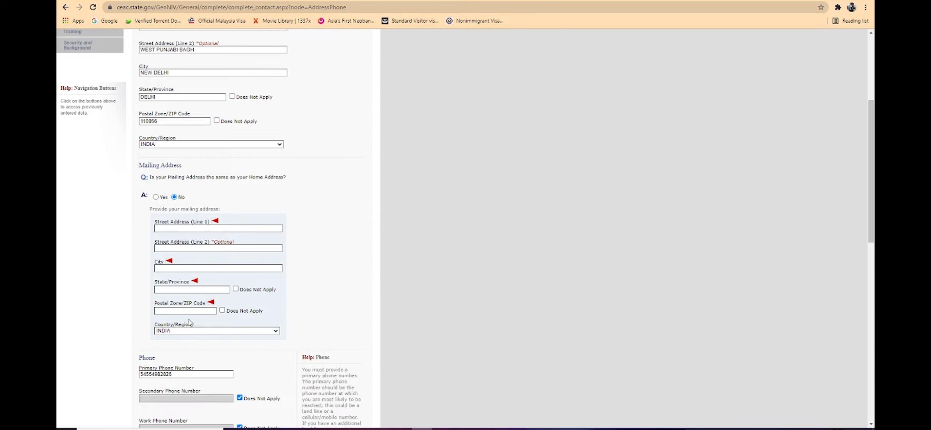
Step: Set the mailing address as the same as the home address and continue to Passport Information
click(155, 197)
scroll(285, 267, down, 10)
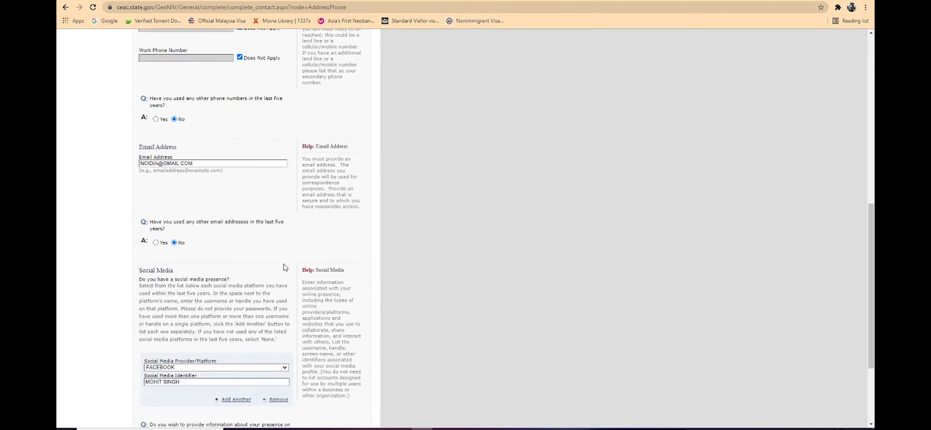
scroll(284, 267, down, 3)
click(311, 369)
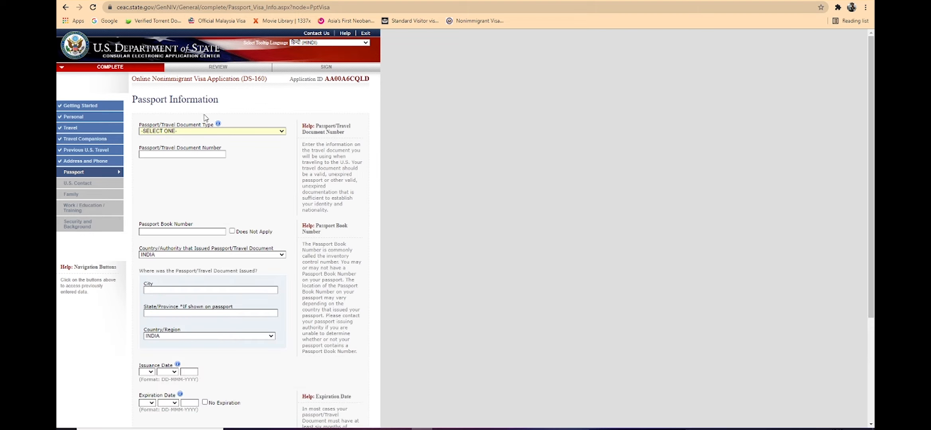
Step: Set the passport type to REGULAR and enter the passport document number
click(235, 134)
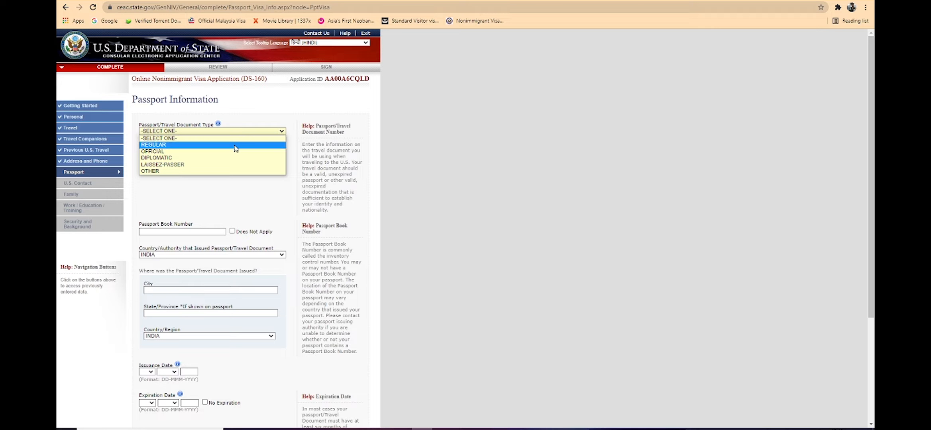
click(235, 145)
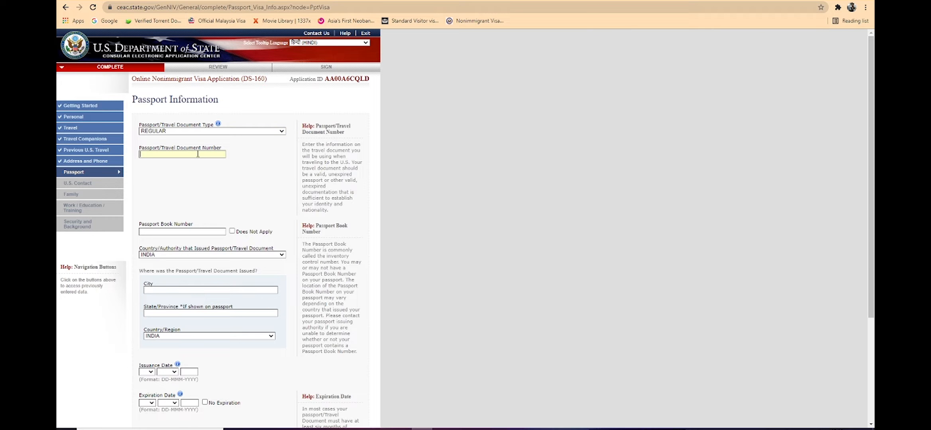
click(197, 154)
key(Return)
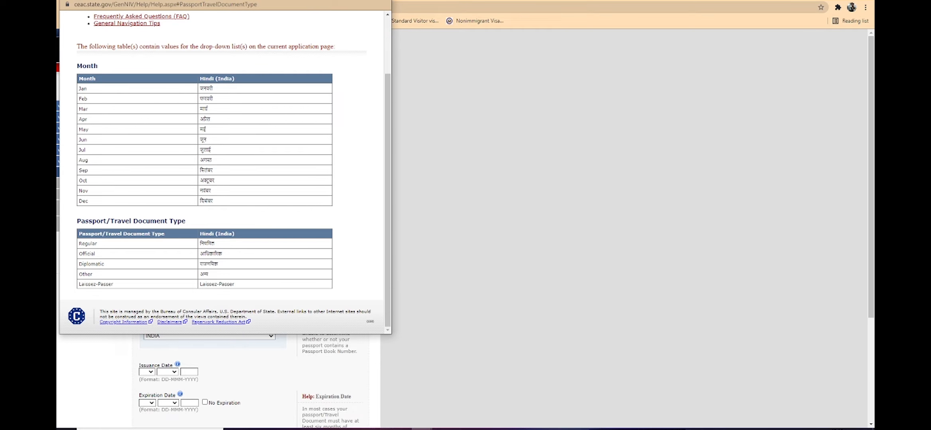
click(382, 1)
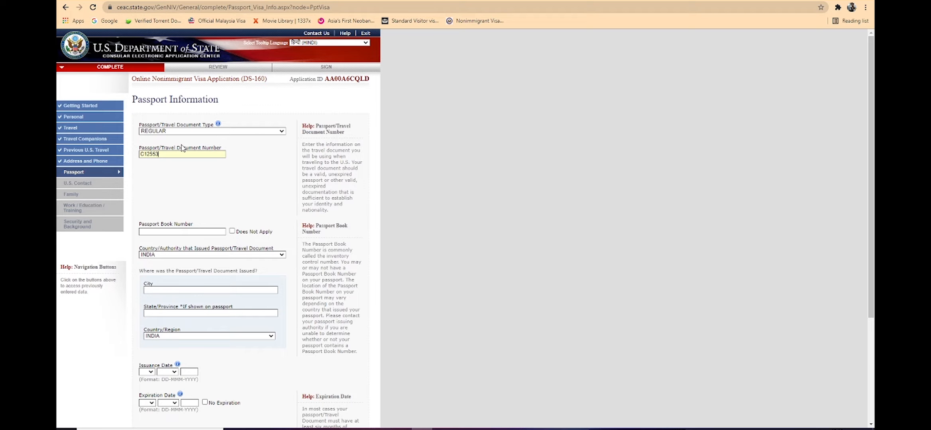
Step: Mark the passport book number as Does Not Apply
scroll(202, 101, down, 4)
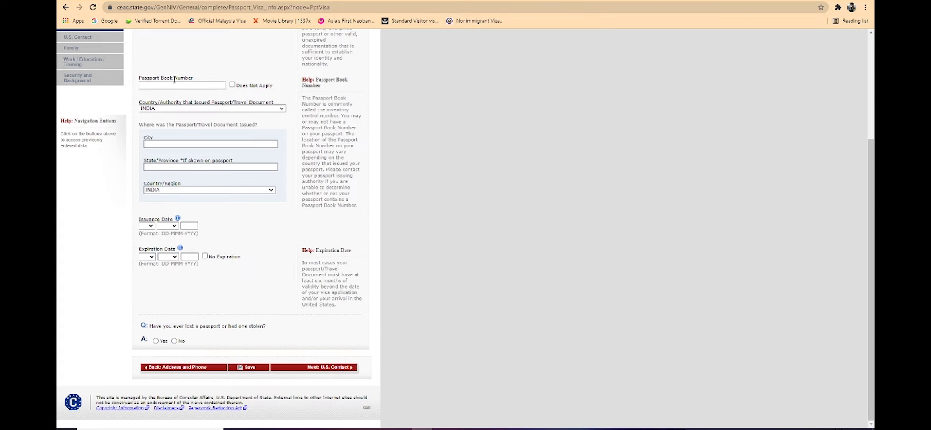
click(232, 86)
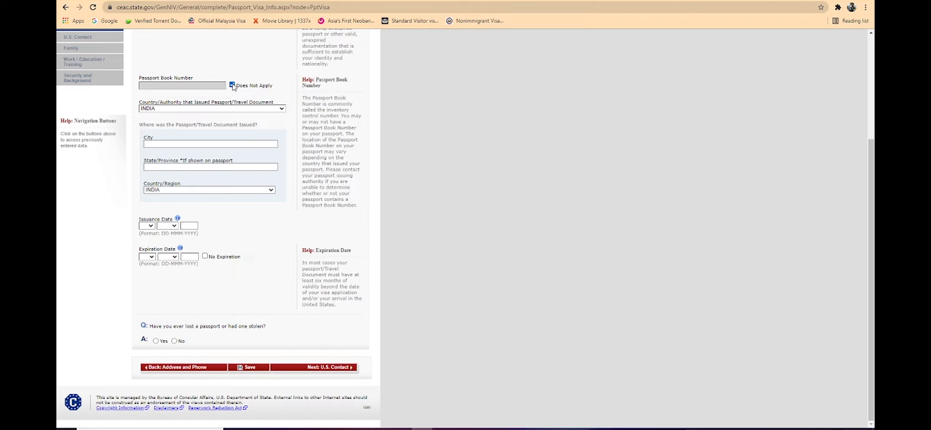
click(246, 109)
click(241, 108)
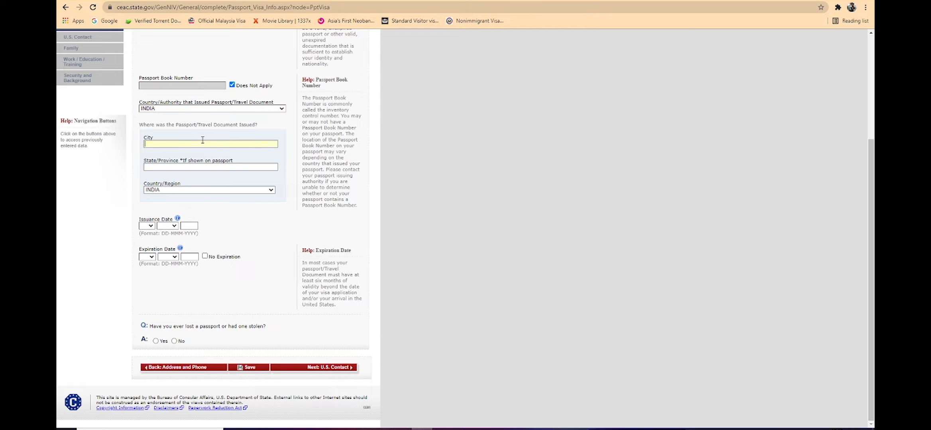
Step: Set the passport's place of issue to city DELHI and state DELHI
text(DELHIDE)
scroll(201, 141, up, 4)
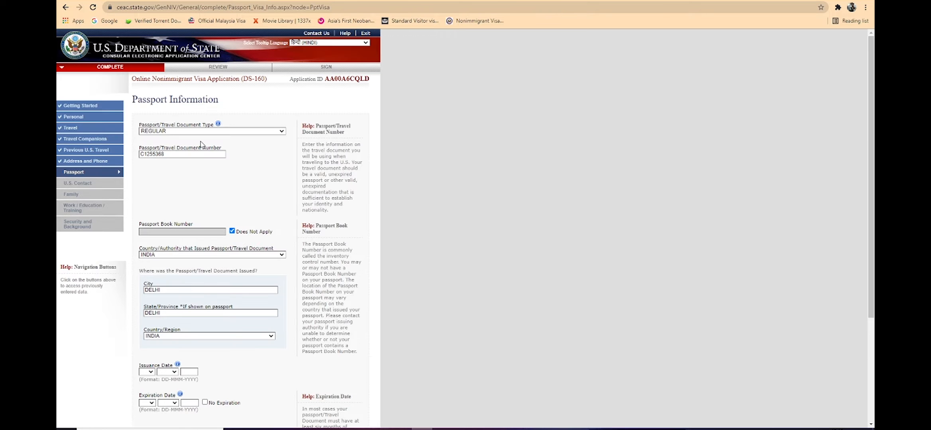
scroll(124, 148, down, 3)
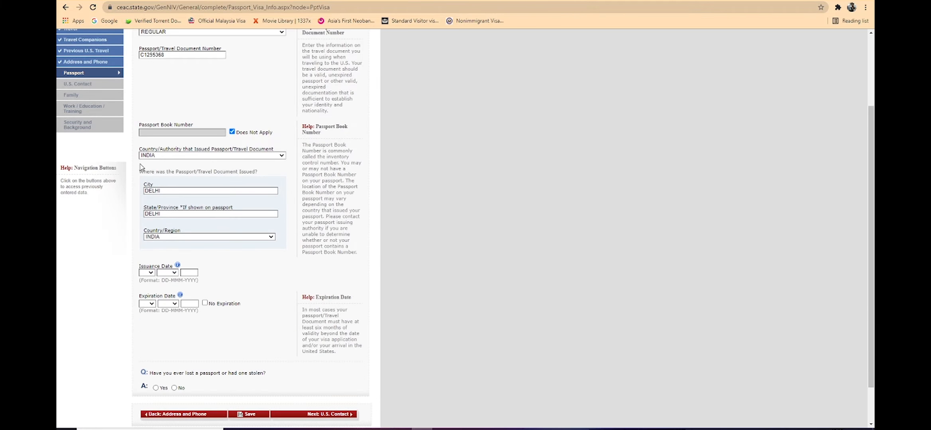
Step: Set the passport issuance date to 12 DEC 2018 and the expiration date to 11 DEC 2028
click(150, 273)
text(12)
key(Return)
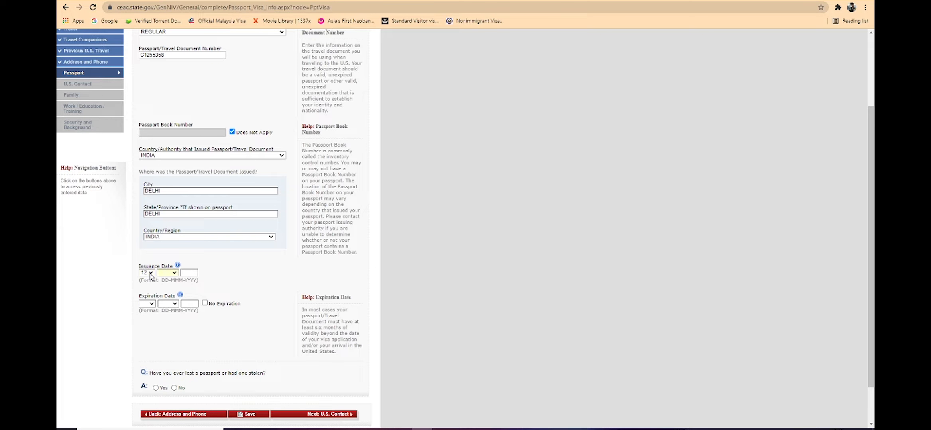
text(dec)
text(2018)
text(dec)
text(2029)
scroll(259, 315, down, 1)
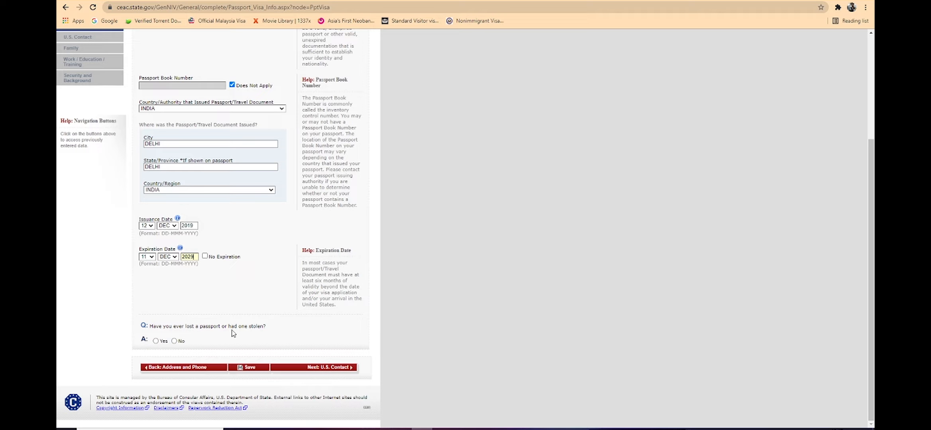
mouse_move(251, 327)
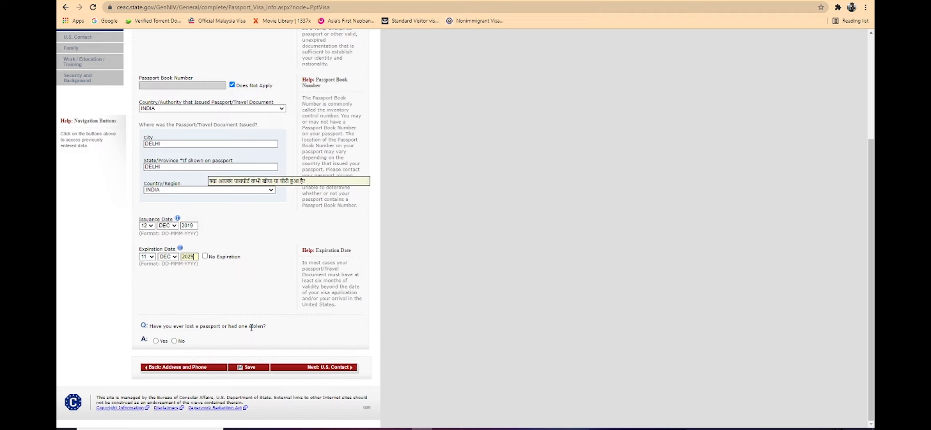
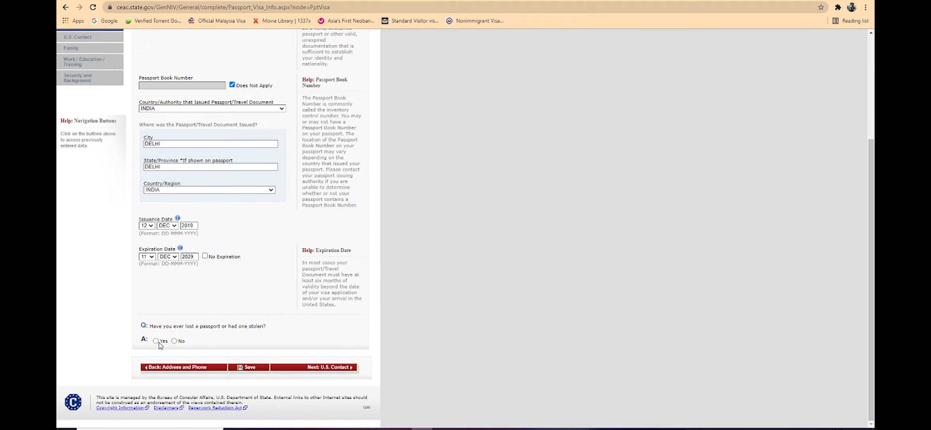
Step: On the U.S. contact page, mark the contact person as Do Not Know and enter DOUBLETREE BY HILTON HOTEL as the organization name
click(279, 367)
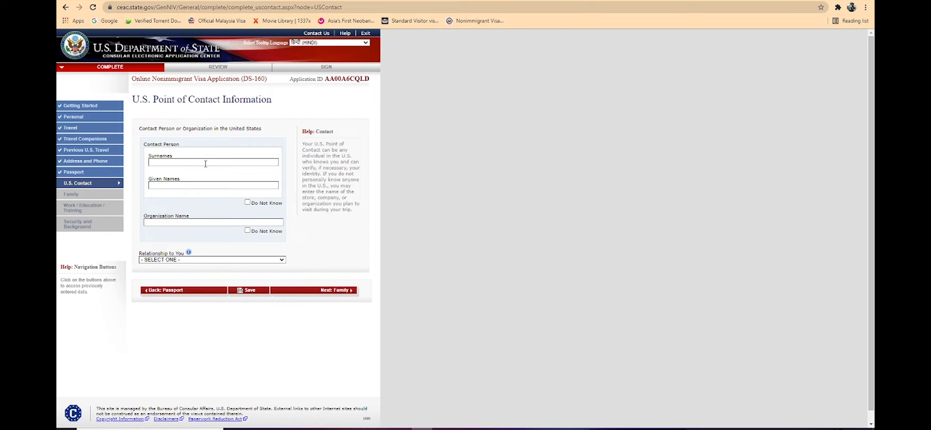
click(247, 203)
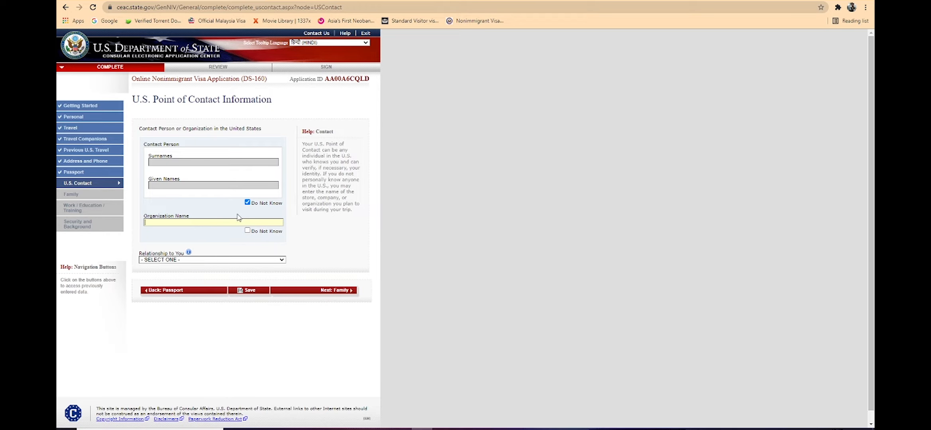
text(HOTEL)
click(310, 1)
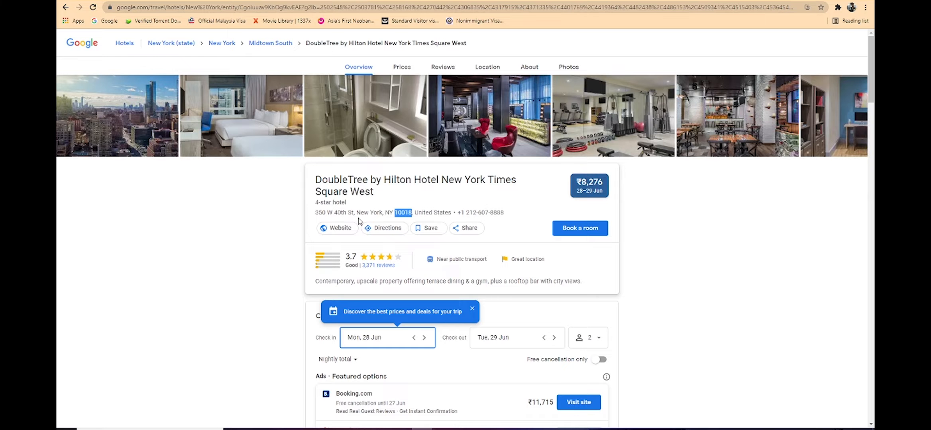
drag(318, 176, 378, 192)
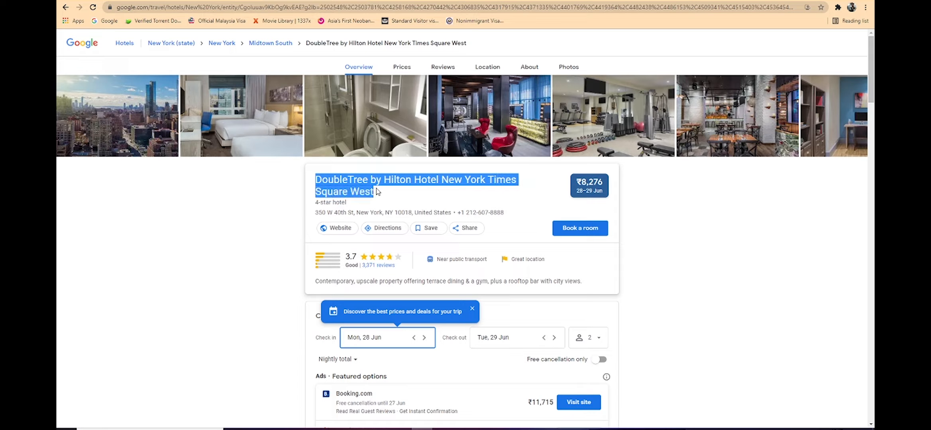
click(247, 1)
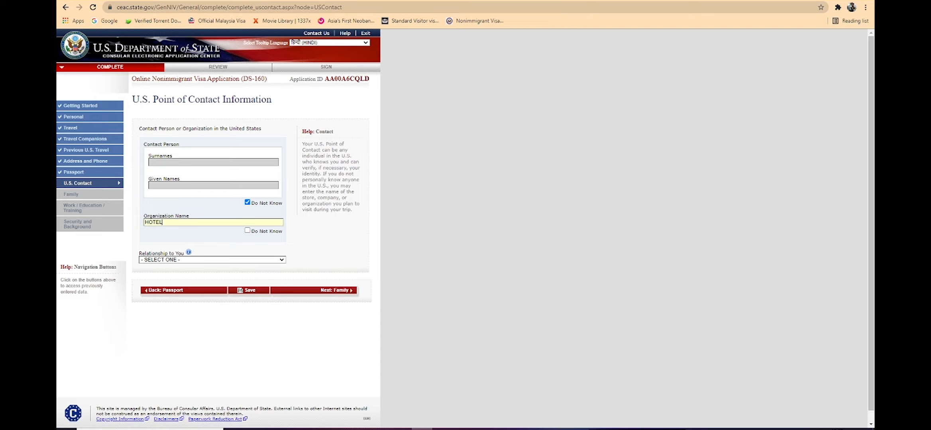
drag(172, 221, 58, 224)
text(DOUBLETREE BY HILTON HOTEL NEW YO)
drag(248, 222, 228, 222)
key(BackSpace)
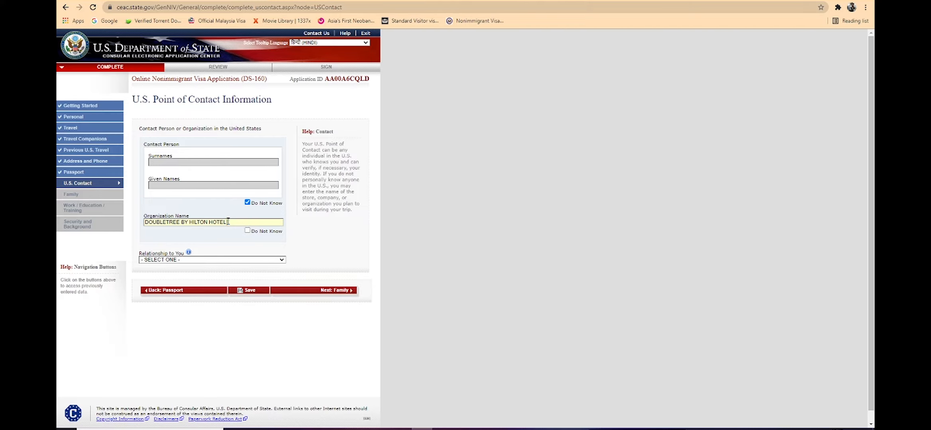
Step: Set the relationship to OTHER and copy HILTON HOTEL NEW YORK TIMES SQUARE WEST from the hotel listing into street address line 1
click(223, 259)
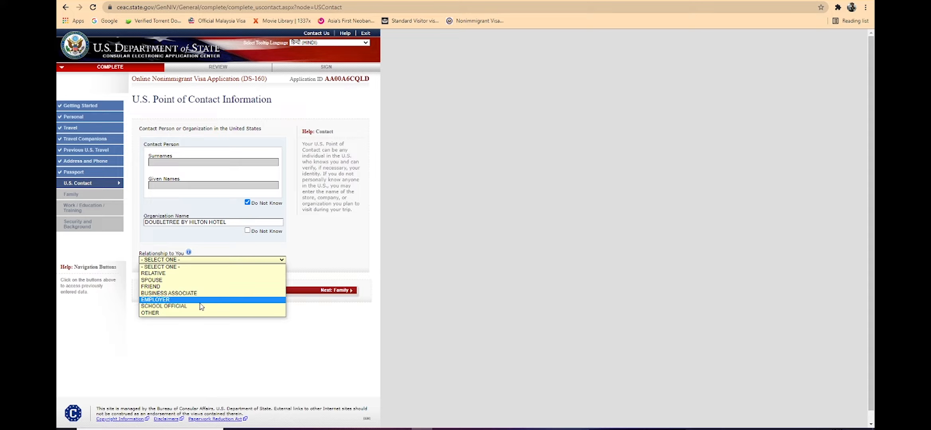
click(202, 313)
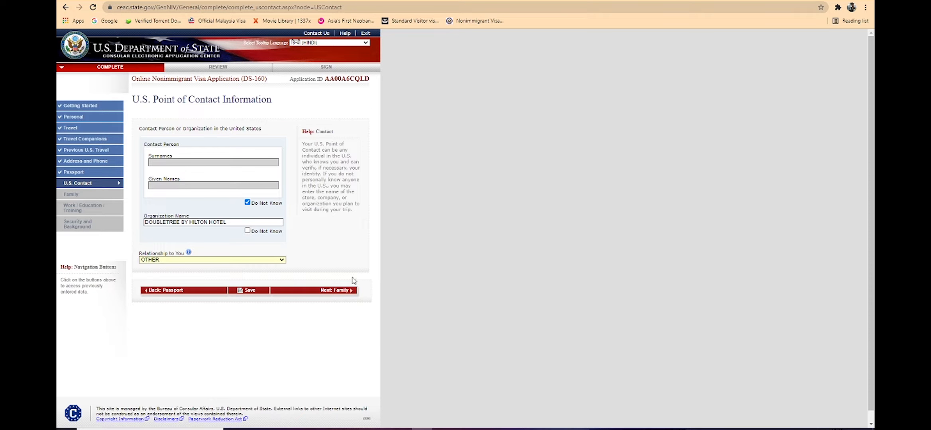
scroll(322, 268, down, 3)
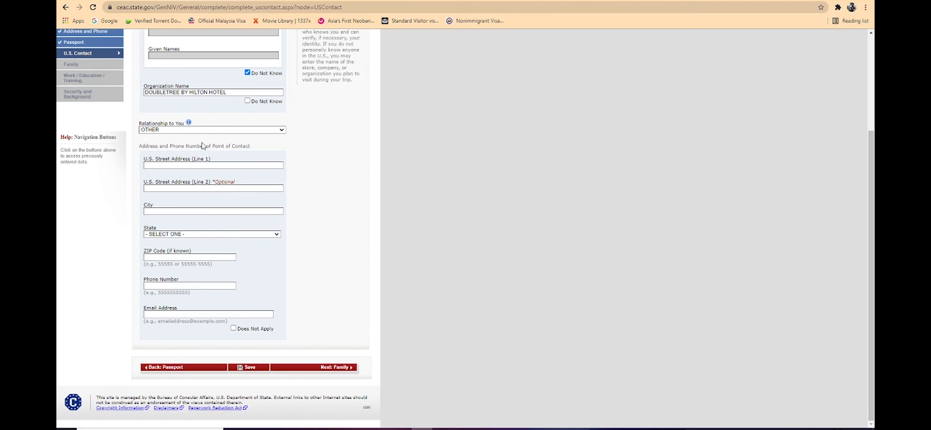
key(ctrl+Tab)
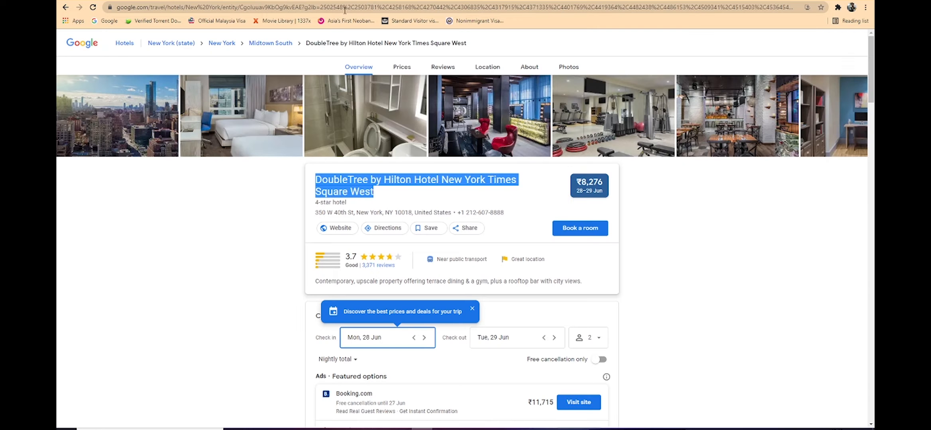
click(377, 183)
drag(383, 180, 493, 201)
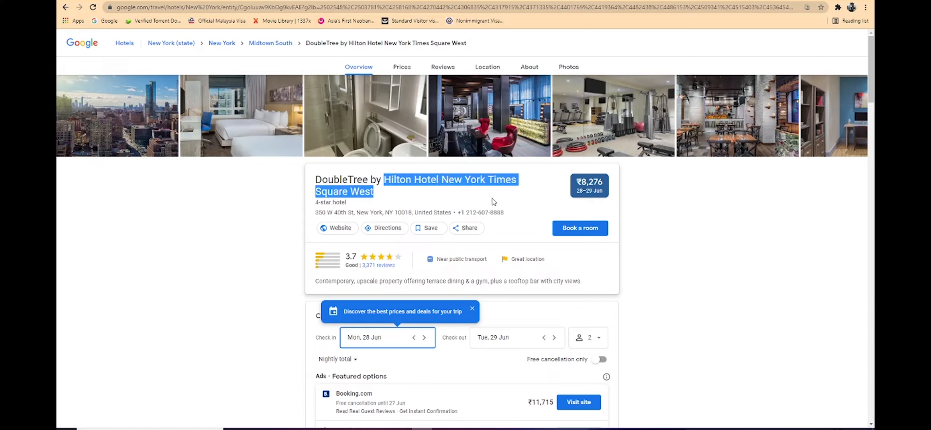
key(ctrl+shift+Tab)
click(229, 165)
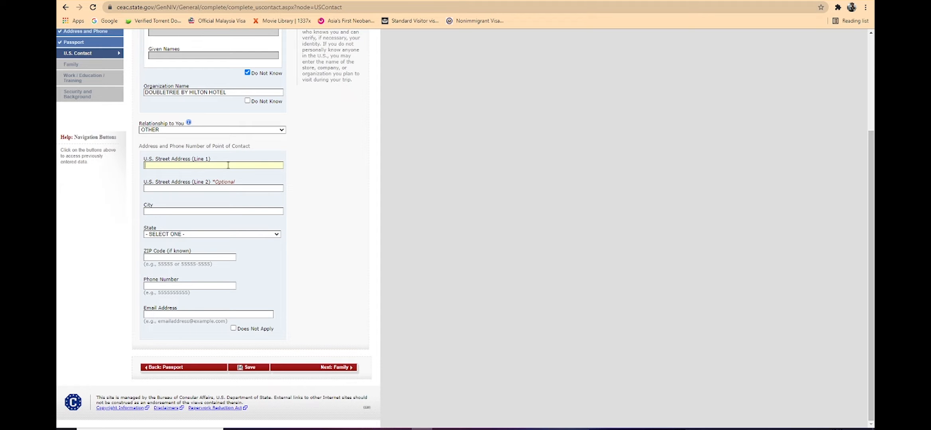
text(HILTON HOTEL NEW YORK TIMES SQUARE WEST)
Step: Copy the hotel's street address from its Google listing into street address line 2 of the contact
click(215, 189)
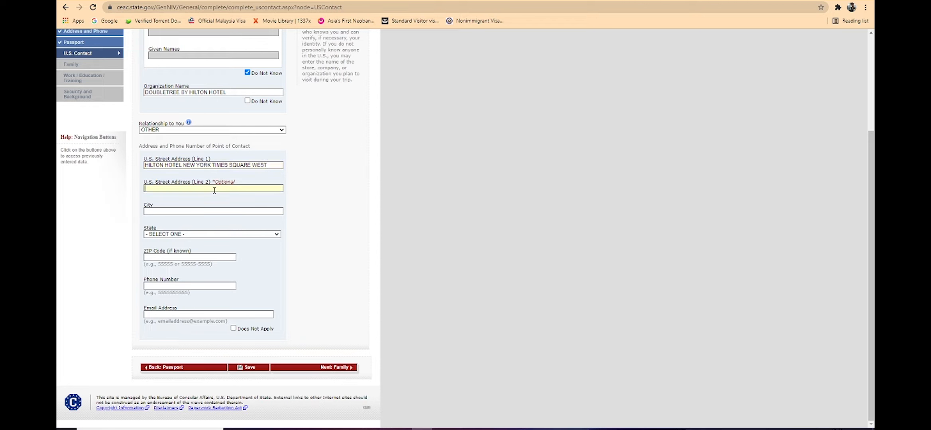
key(ctrl+Tab)
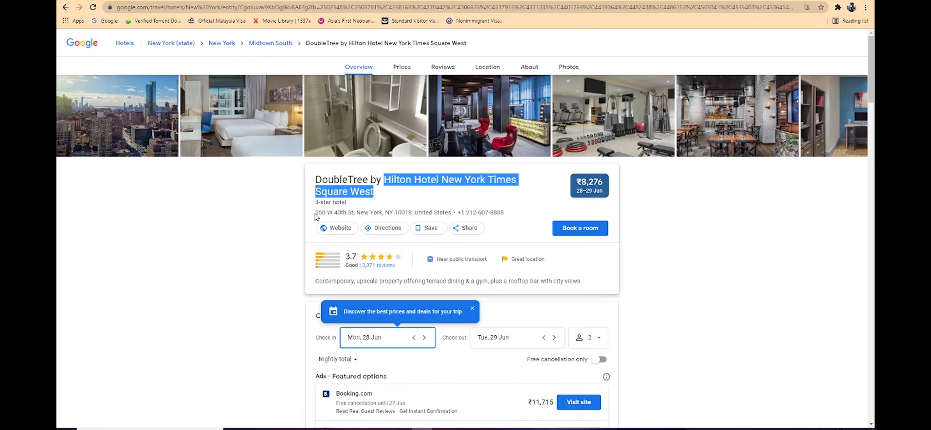
drag(316, 213, 353, 215)
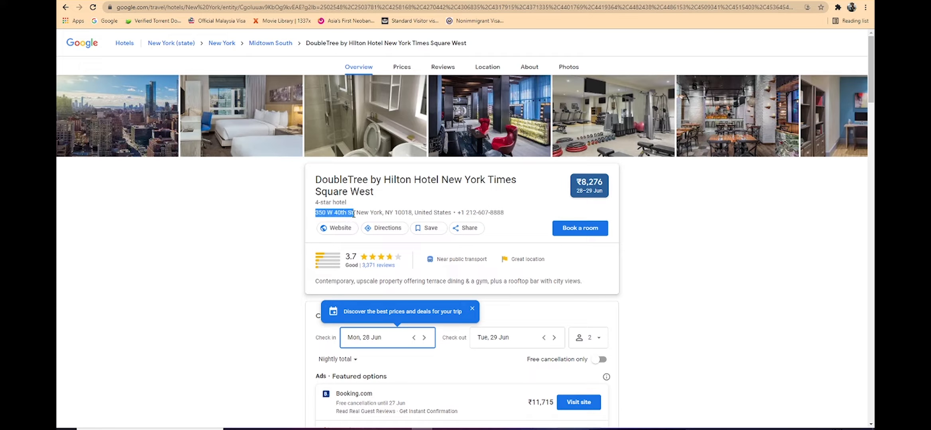
key(ctrl+c)
key(ctrl+Tab)
key(ctrl+v)
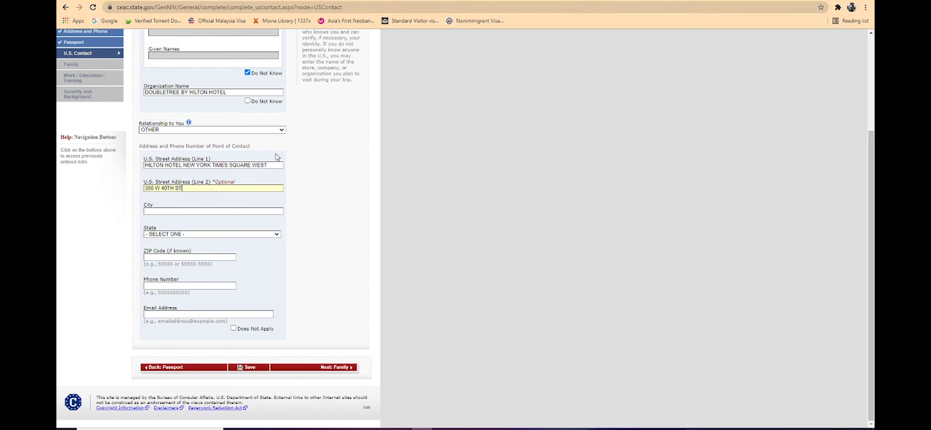
Step: Copy the hotel's ZIP code into the contact address and enter NEW YORK as the city
key(ctrl+Tab)
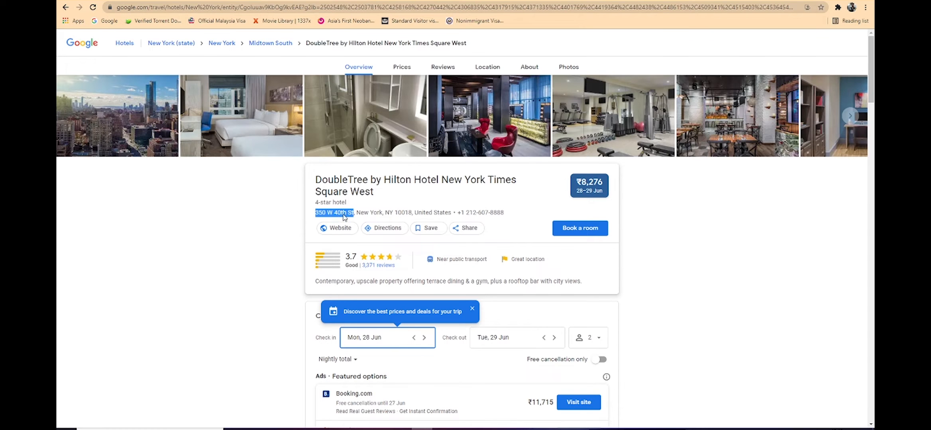
click(394, 213)
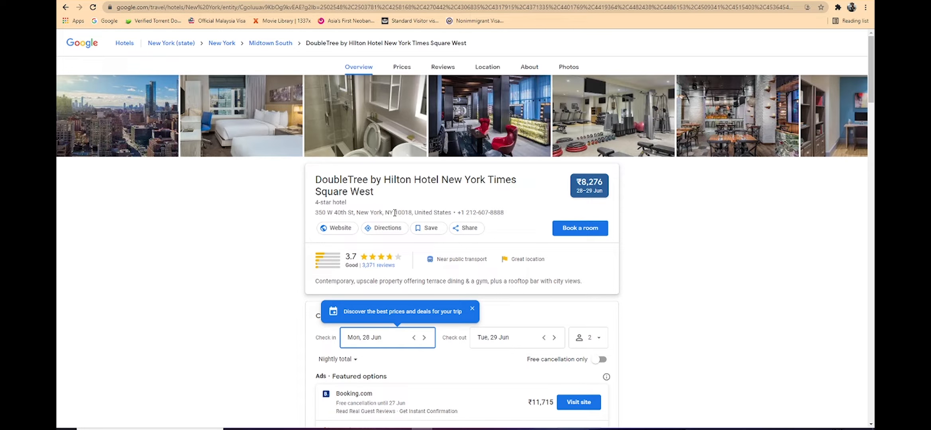
drag(395, 212, 412, 213)
key(ctrl+Tab)
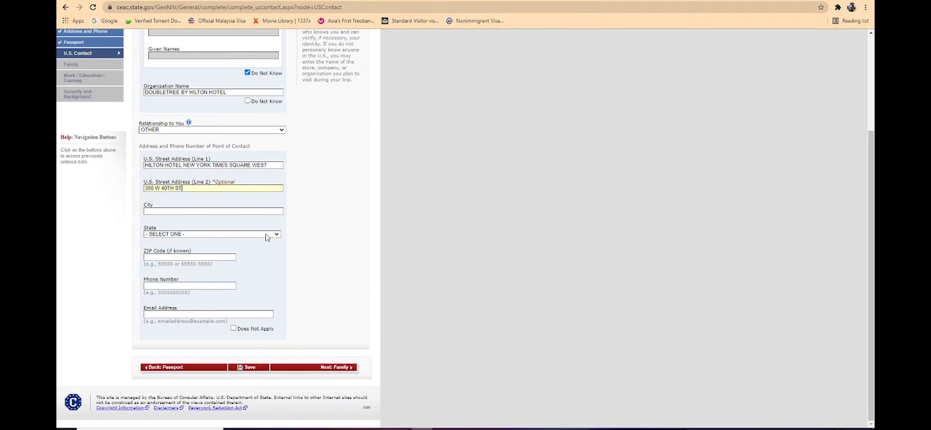
click(167, 211)
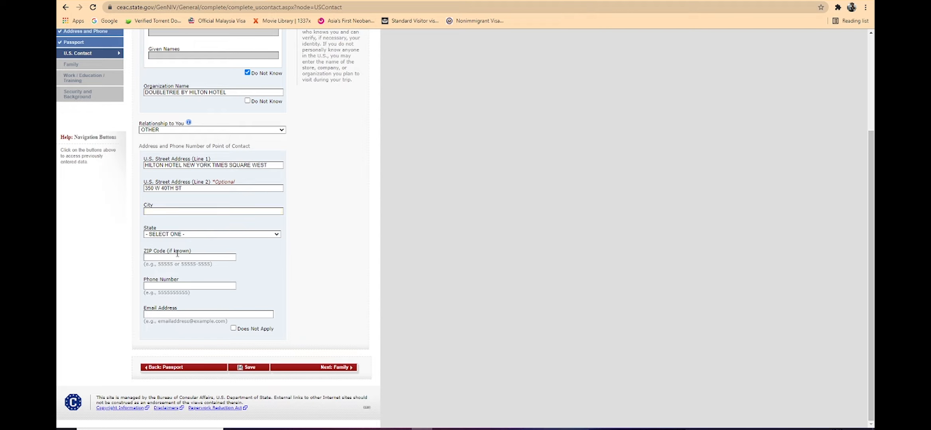
key(ctrl+v)
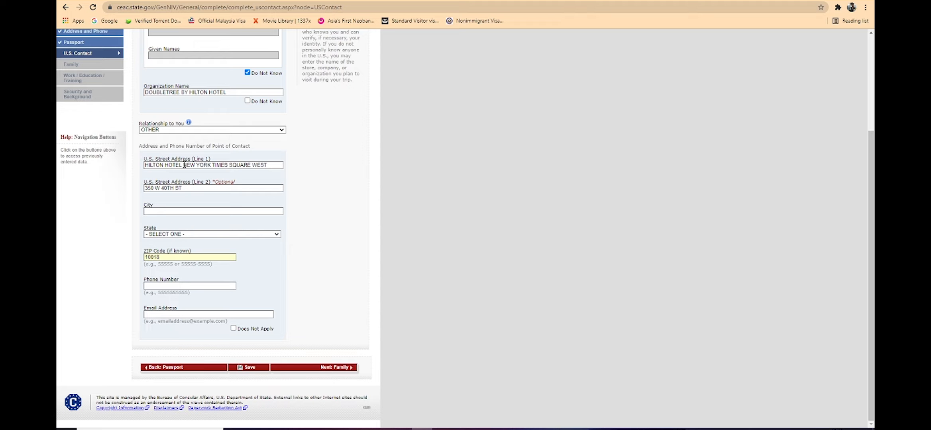
drag(183, 165, 211, 165)
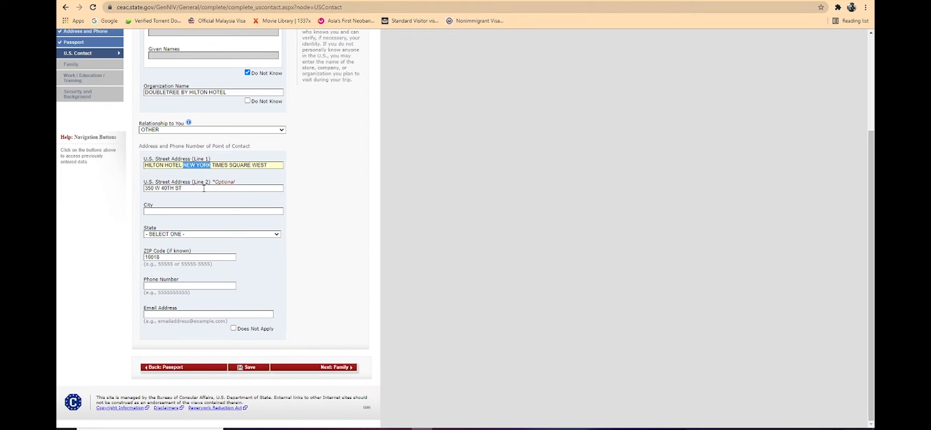
click(204, 209)
key(ctrl+v)
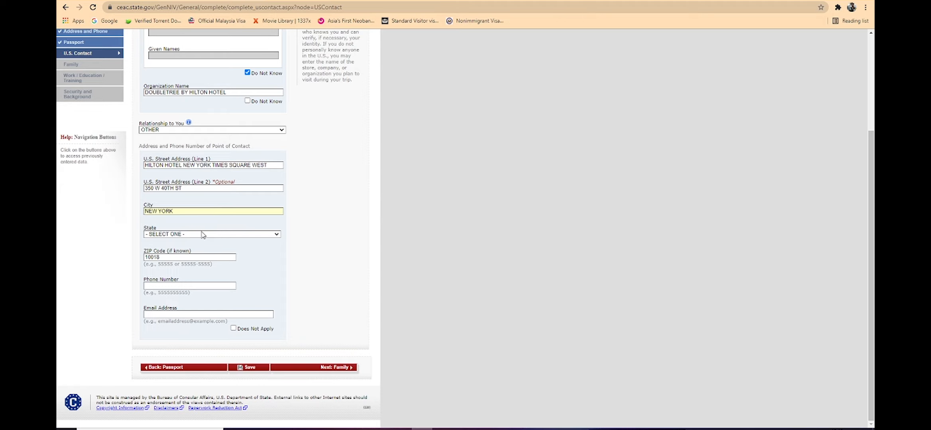
Step: Set the state of the contact's address to NEW YORK
click(202, 234)
scroll(208, 285, down, 10)
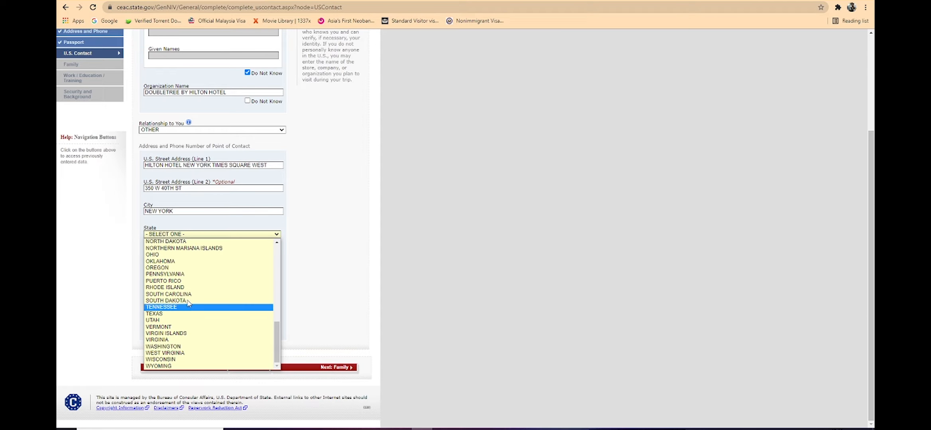
scroll(192, 342, up, 10)
scroll(189, 337, up, 2)
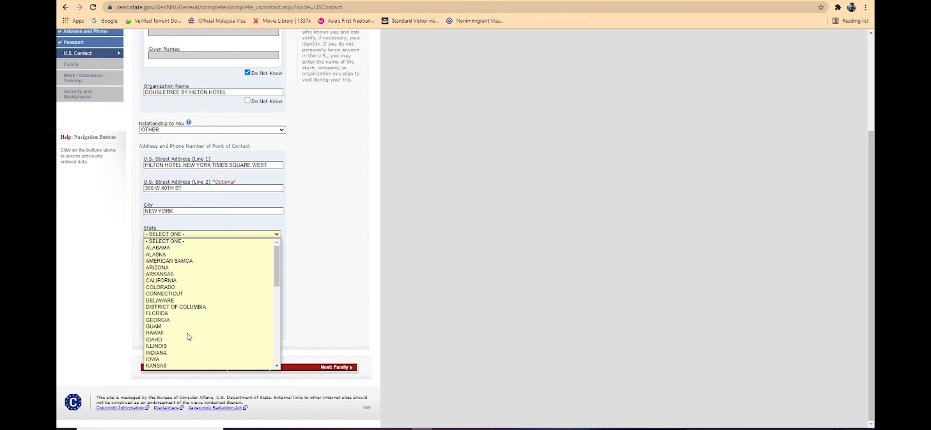
scroll(189, 337, down, 10)
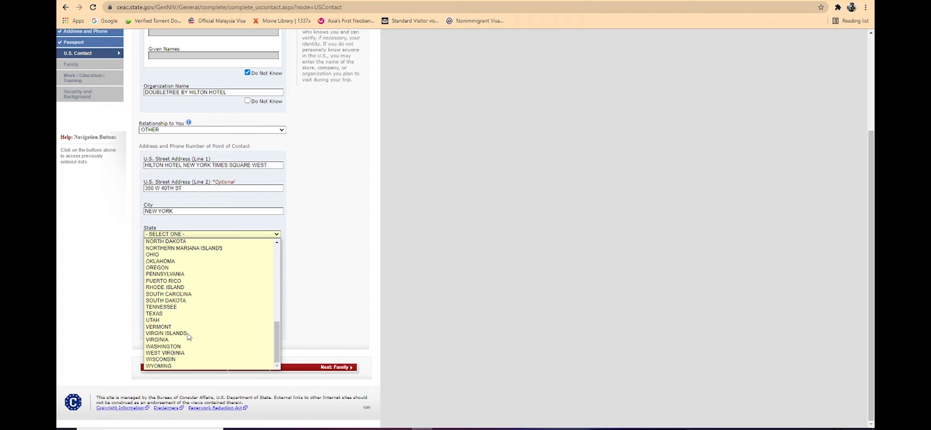
text(new york)
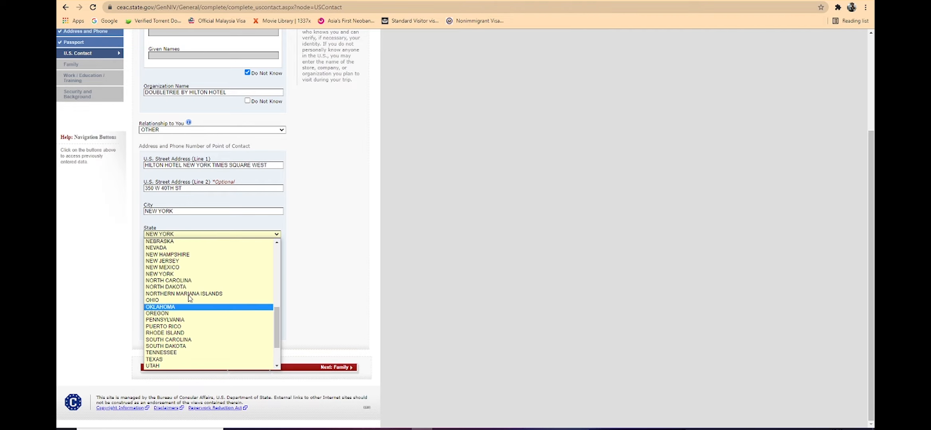
click(182, 275)
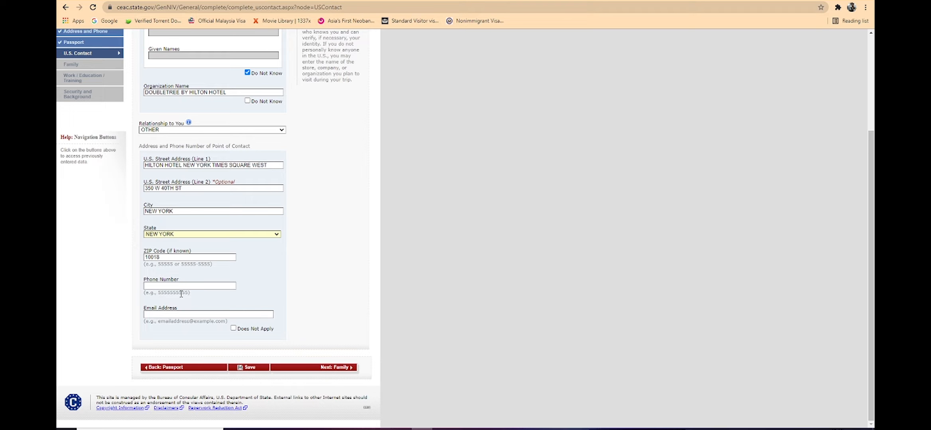
Step: Copy the hotel's phone number from its listing into the contact's phone number and reduce it to digits only
click(177, 287)
key(ctrl+Tab)
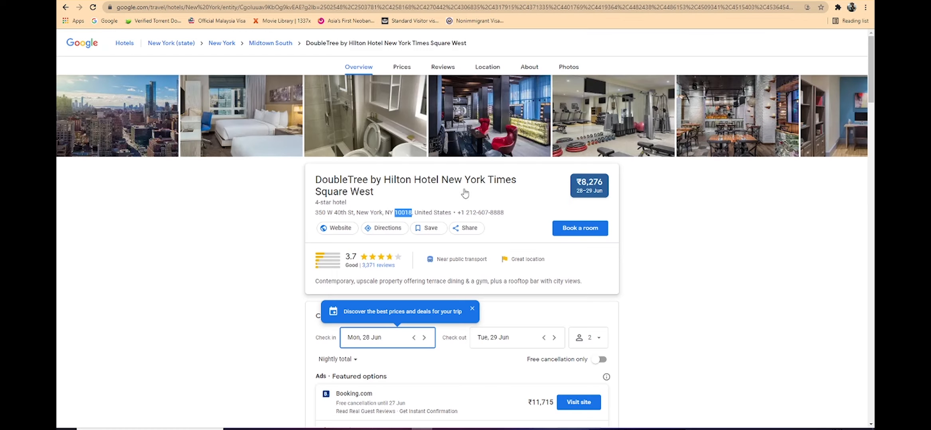
click(461, 212)
drag(460, 213, 505, 213)
key(ctrl+c)
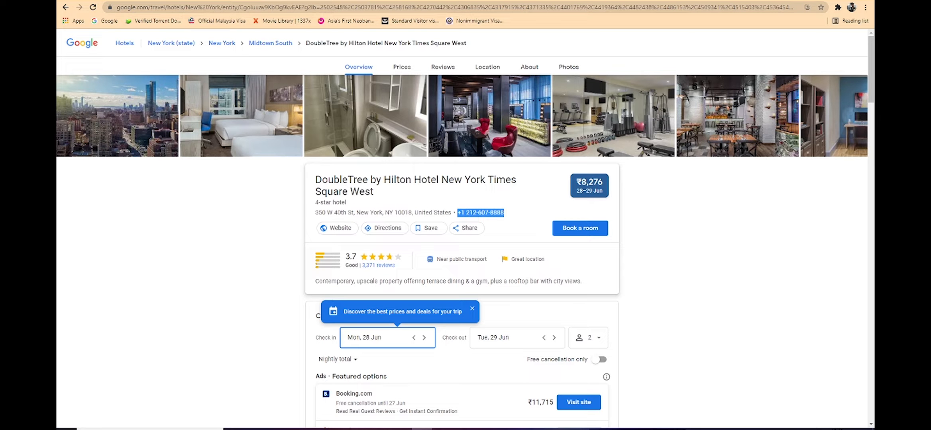
key(ctrl+Tab)
key(ctrl+v)
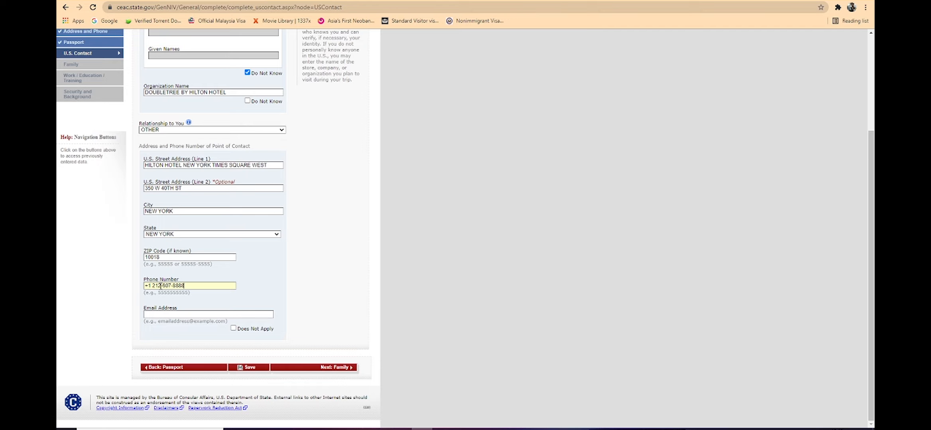
click(171, 286)
key(BackSpace)
key(BackSpace)
click(151, 286)
key(BackSpace)
click(147, 285)
key(BackSpace)
Step: Mark the contact's email address as Does Not Apply and continue to the Family page
click(172, 314)
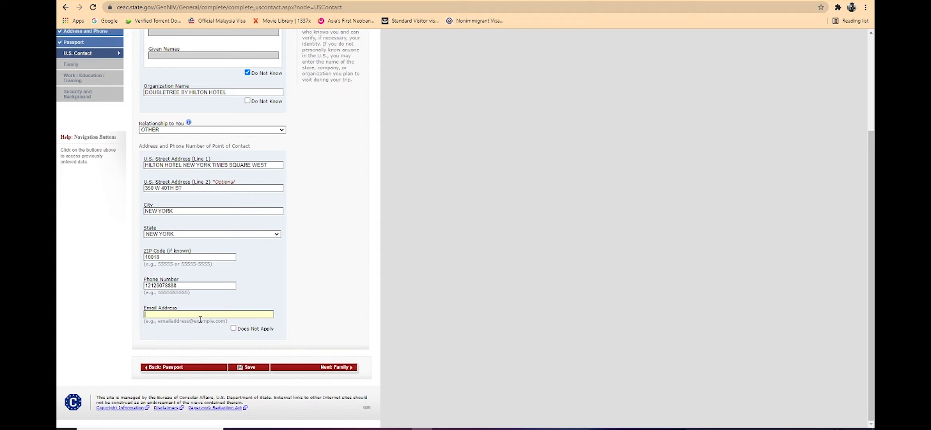
click(233, 330)
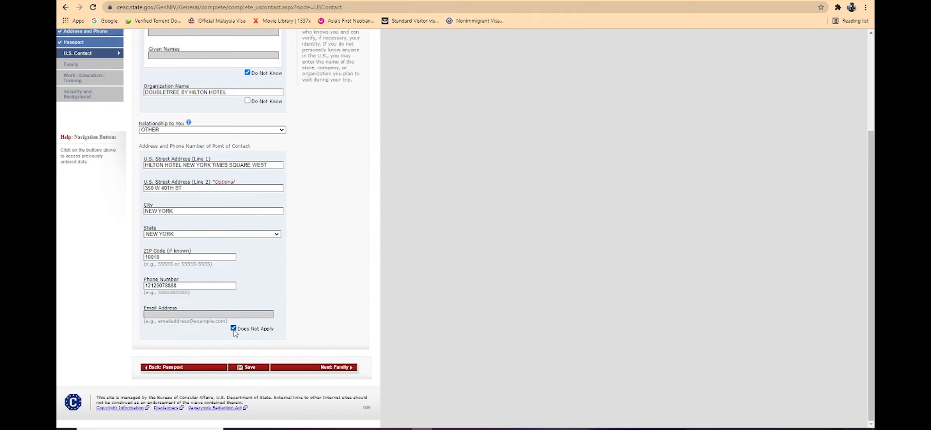
click(315, 371)
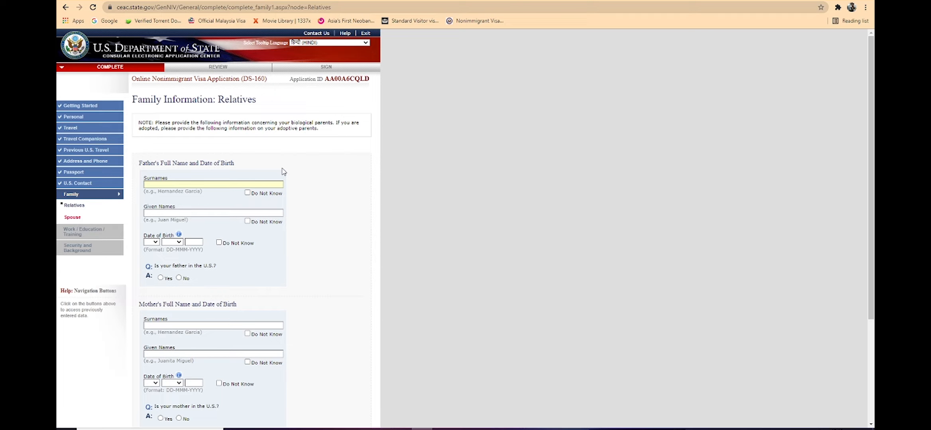
Step: Enter the father's surname and given name in the family information
text(GIND)
text(GH)
key(BackSpace)
key(BackSpace)
key(BackSpace)
key(BackSpace)
key(BackSpace)
Step: Enter the father's date of birth and answer No to whether he is in the U.S
scroll(209, 215, down, 3)
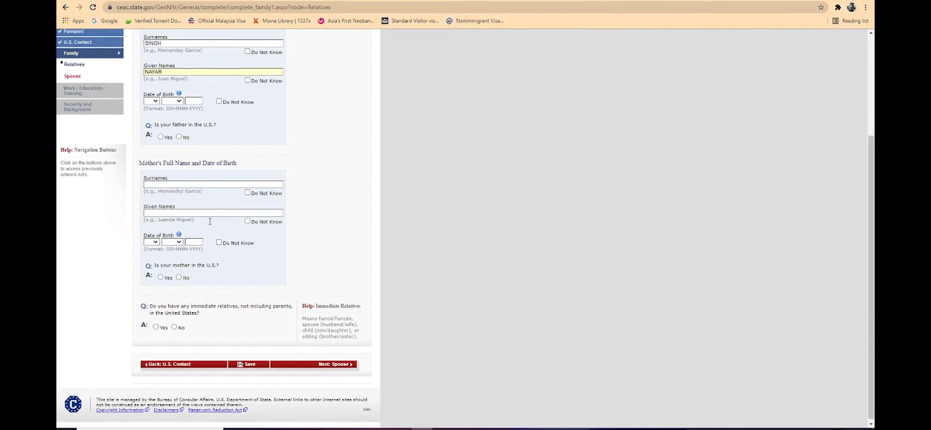
click(151, 99)
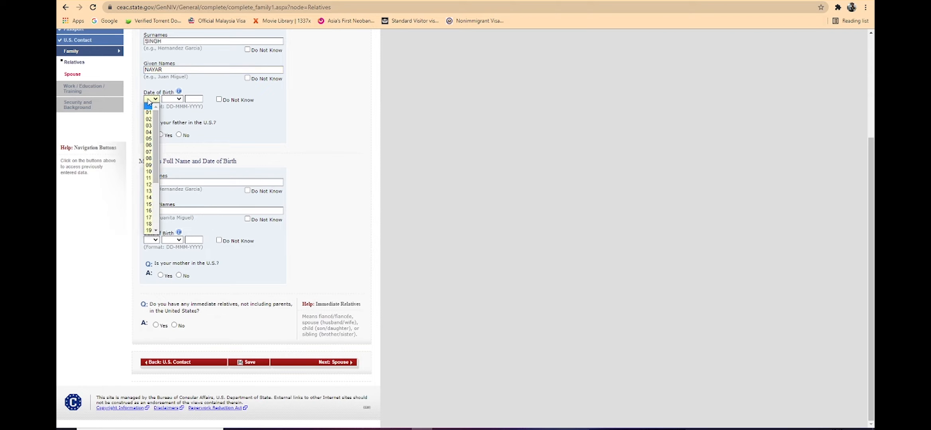
click(149, 166)
click(172, 99)
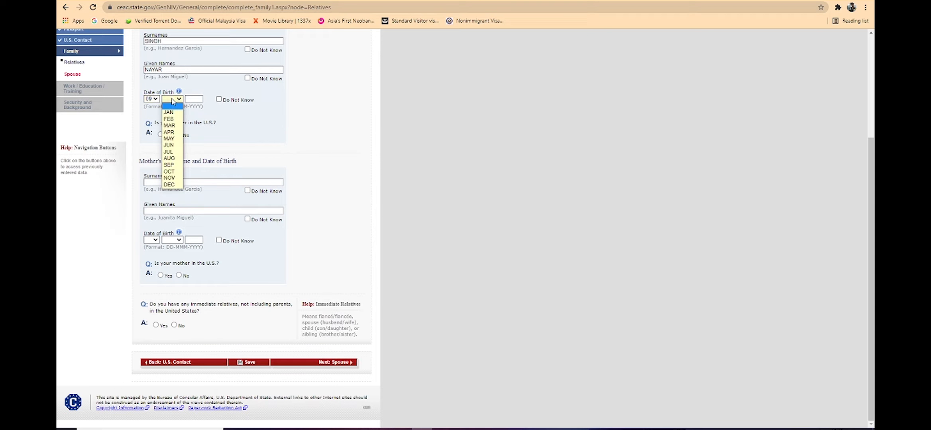
click(172, 147)
click(200, 96)
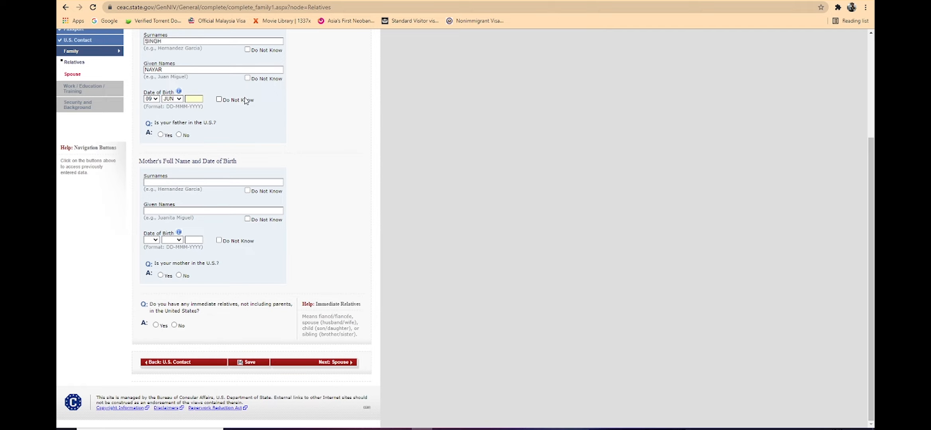
text(1952)
click(179, 134)
Step: Enter the mother's surname and given name in the family information
click(161, 183)
key(ctrl+a)
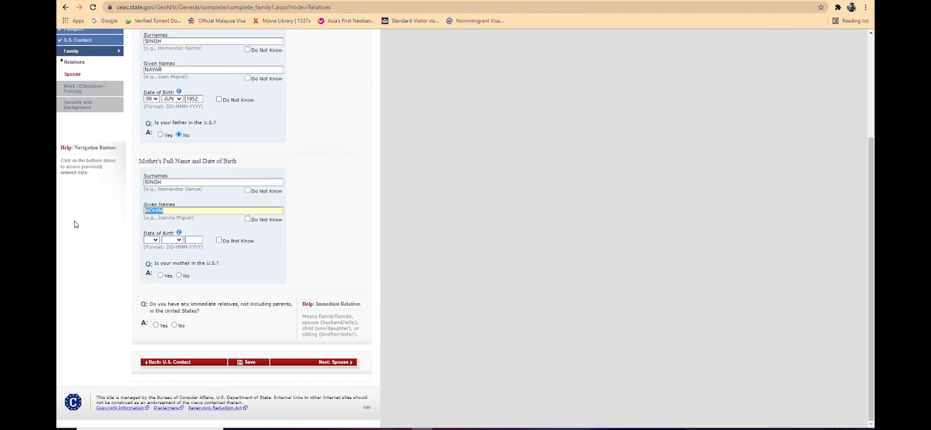
text(ROSHN)
Step: Enter the day, month and year of the mother's date of birth
click(151, 239)
click(151, 280)
click(171, 239)
click(172, 288)
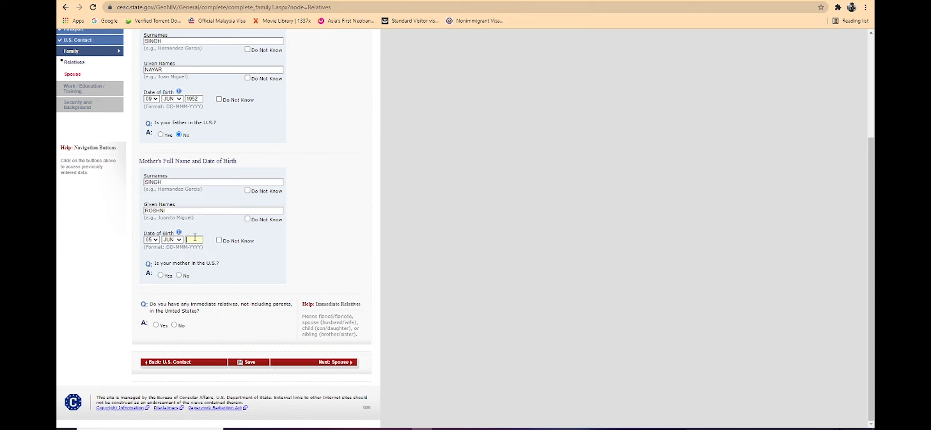
text(1958)
Step: Answer No to the mother being in the U.S. and No to having immediate relatives in the United States
click(179, 275)
click(175, 326)
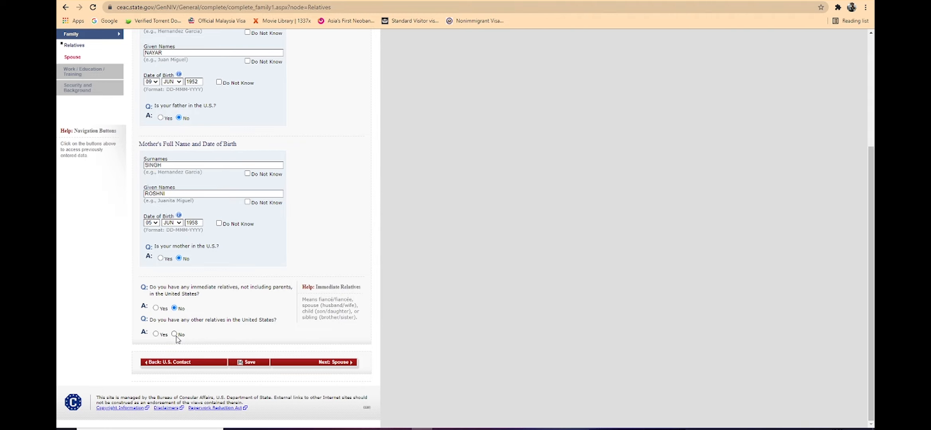
Step: Answer No to having any other relatives in the United States and continue to the spouse information
click(175, 335)
click(308, 362)
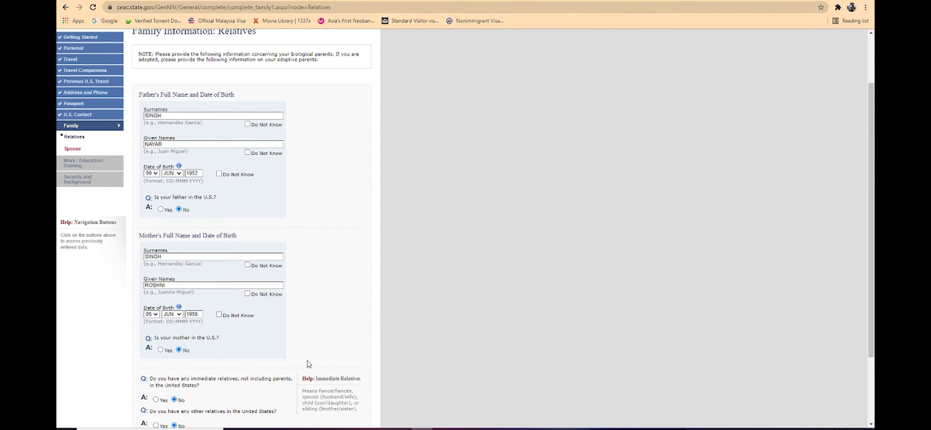
click(321, 361)
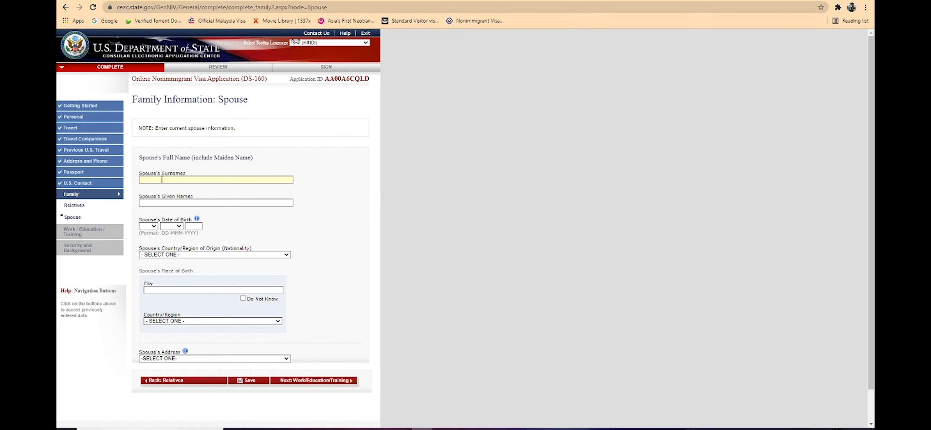
Step: Enter the spouse's surname, given name and date of birth, and set the spouse's nationality to INDIA
key(Tab)
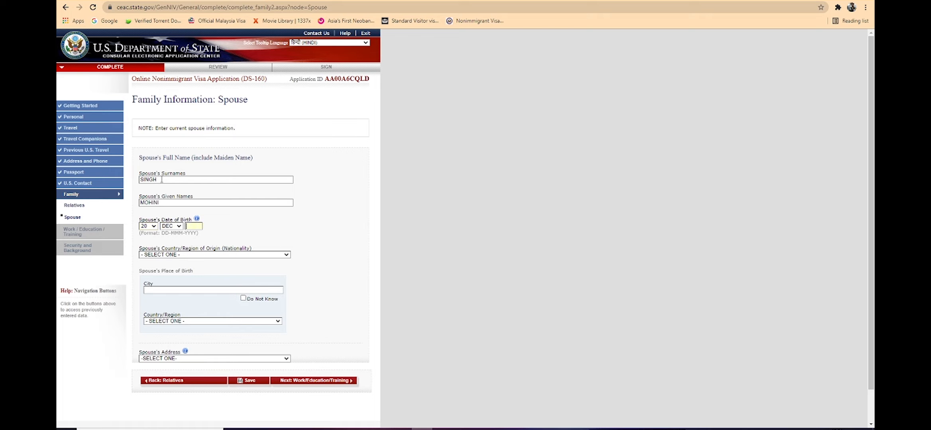
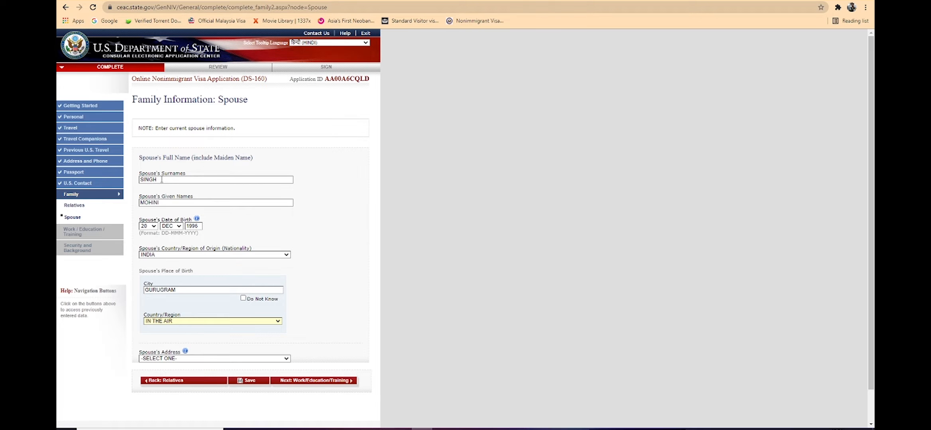
Step: Set the spouse's place of birth to GURUGRAM, INDIA and the address to SAME AS HOME ADDRESS, and continue to Work/Education/Training
click(251, 359)
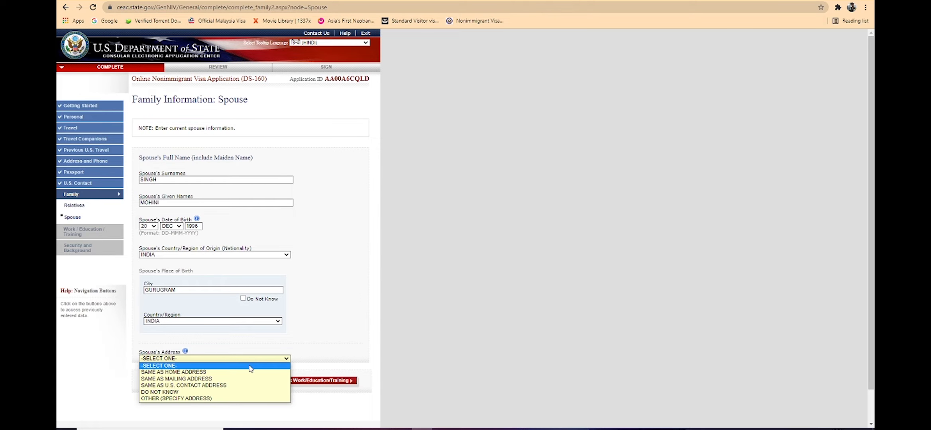
click(250, 373)
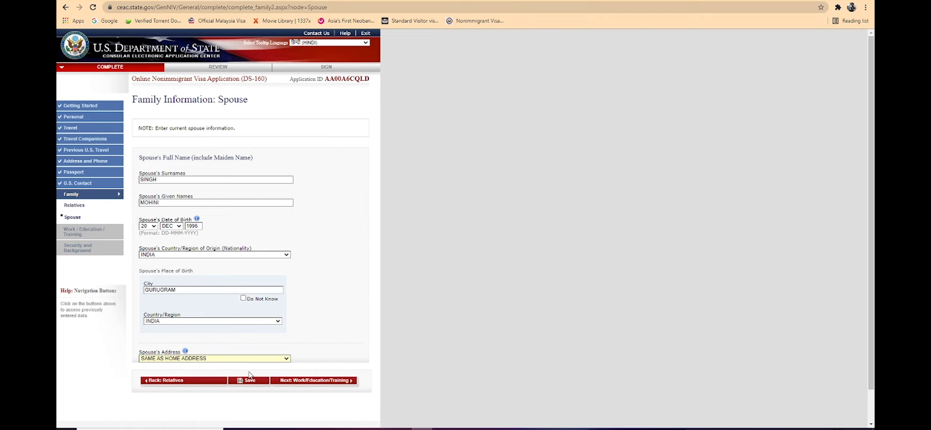
click(294, 382)
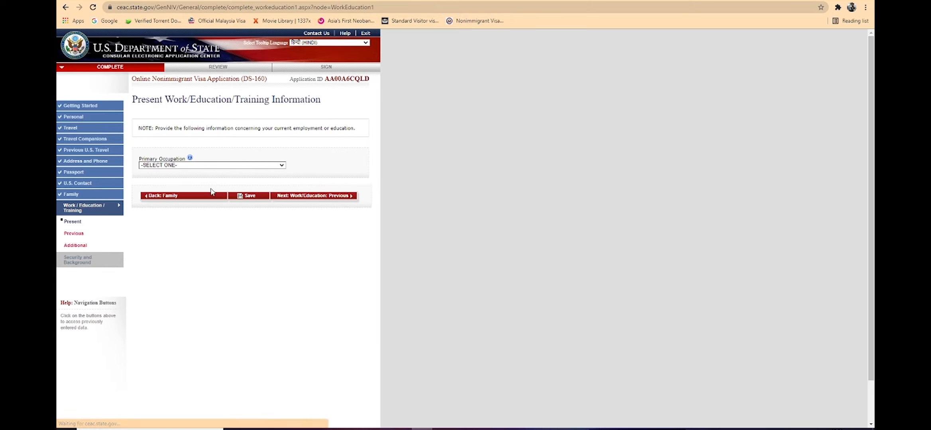
Step: Set the primary occupation to BUSINESS in the present work information
click(210, 165)
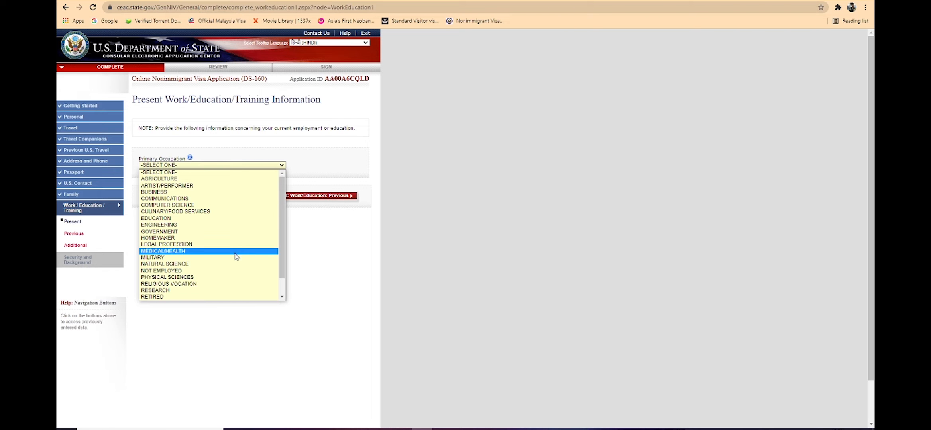
scroll(231, 255, down, 1)
scroll(192, 237, up, 1)
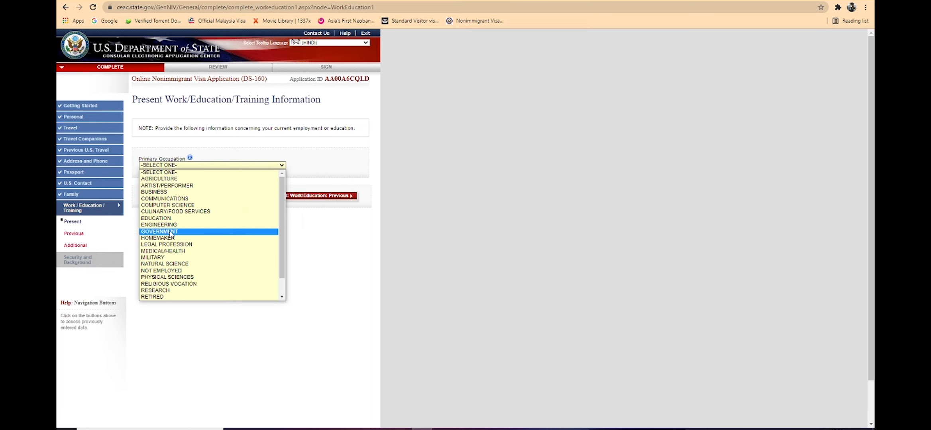
scroll(172, 243, down, 1)
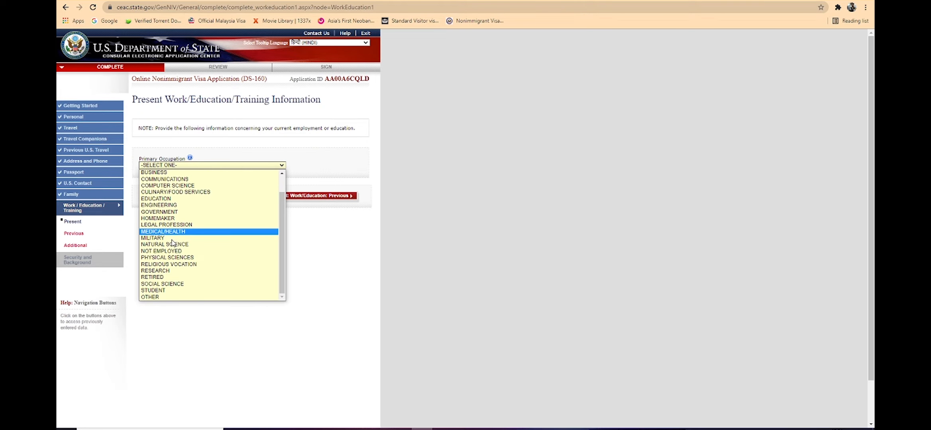
scroll(174, 264, up, 1)
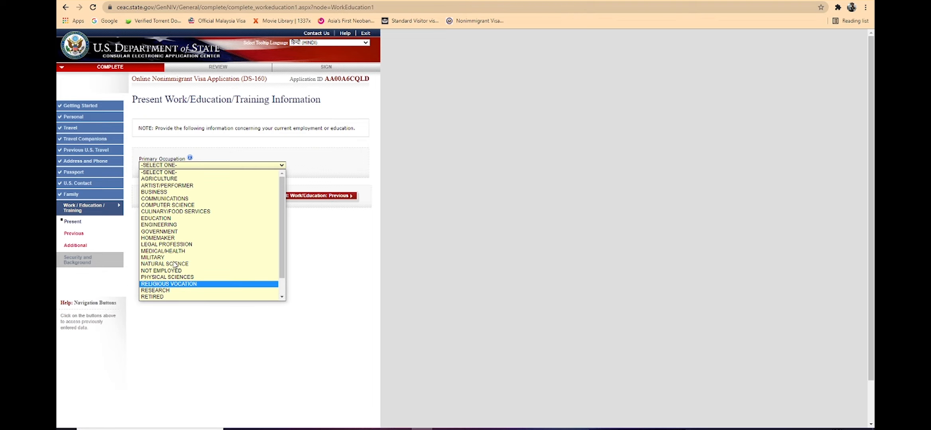
click(174, 192)
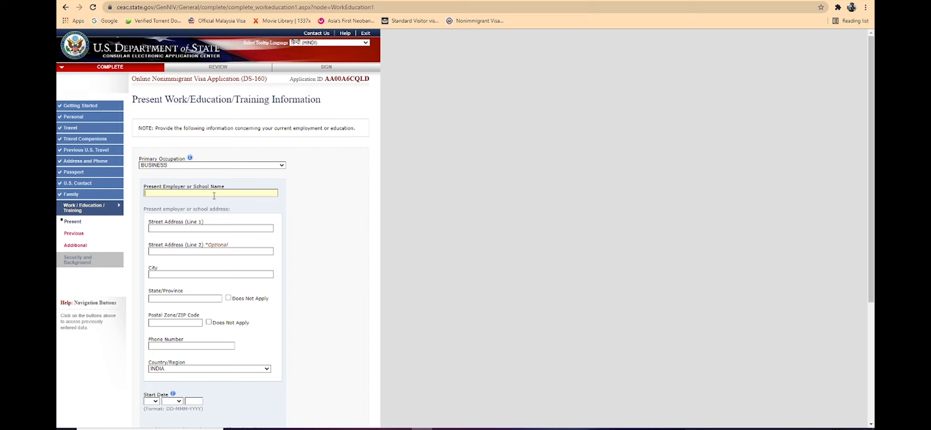
Step: Enter JDFCSBHG as the present employer and fill in its street address, city, state, postal code and phone number
text(DFCSBHG)
text(DSMGVDUB)
text(DKGFIU)
text(DELH)
text(DELH)
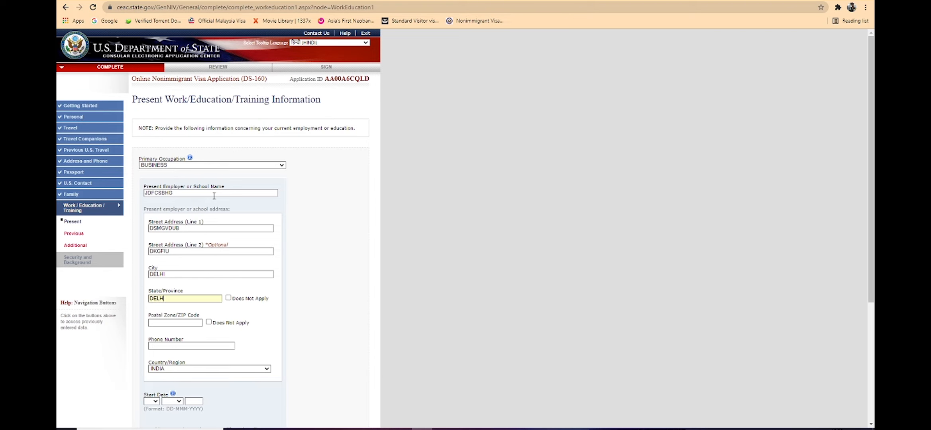
text(112255)
text(16416854)
Step: Set the present employment's start date to 04 FEB 2010 and the monthly income to 200000
scroll(214, 196, down, 5)
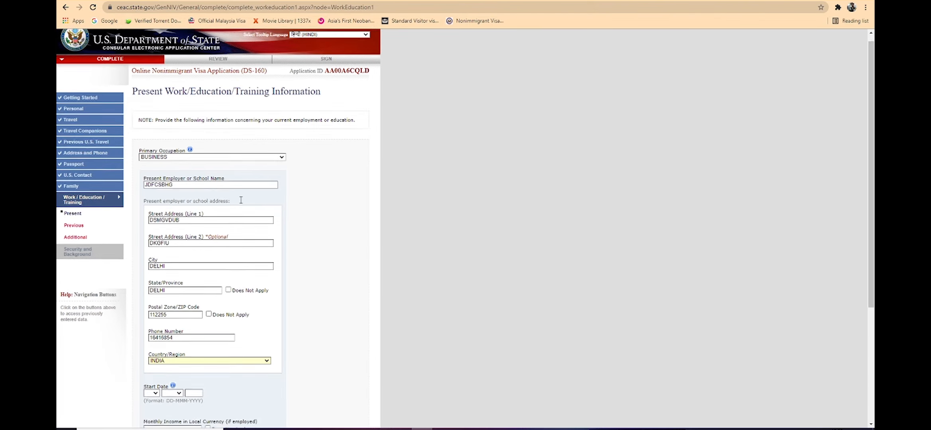
click(151, 224)
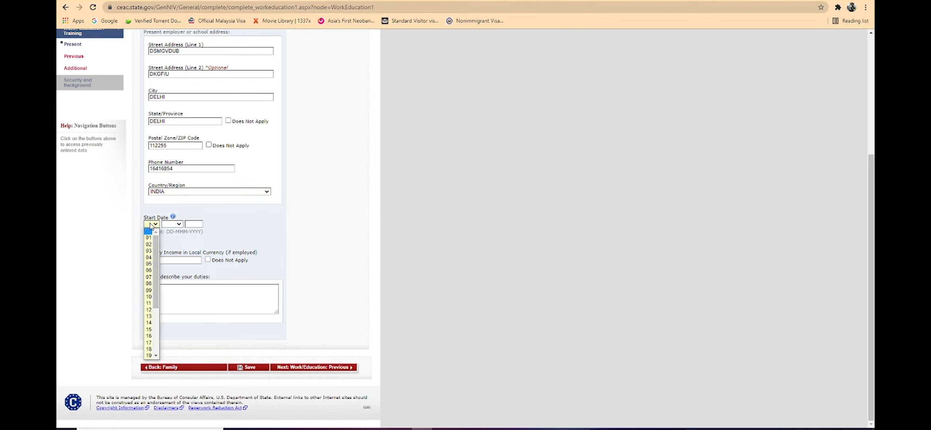
click(148, 257)
click(172, 224)
click(170, 244)
key(Tab)
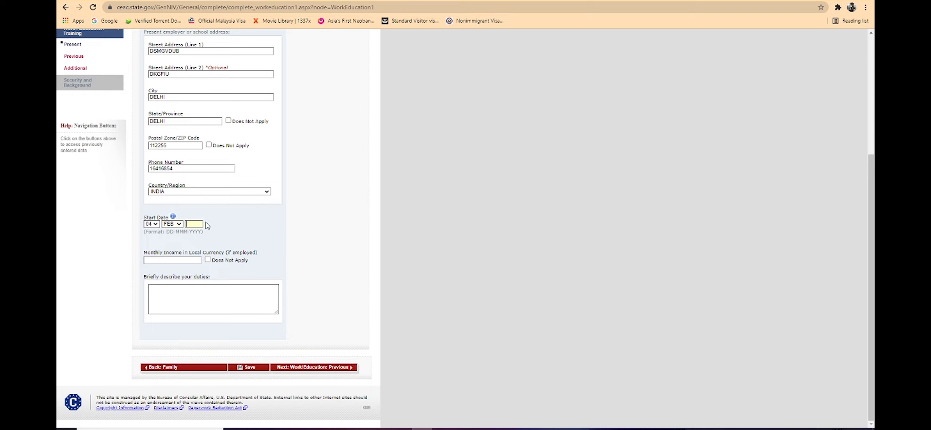
text(2010)
text(200000)
Step: Describe the duties as "I AM DIRECTOR OF MY COMPANY" and continue to the previous work and education information
click(250, 294)
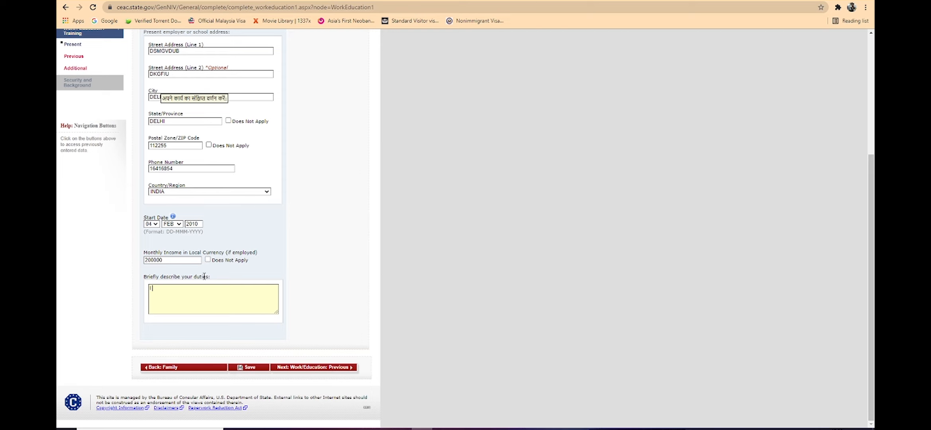
text(AM DIRECTOR OF MY COM)
key(BackSpace)
text(PANY)
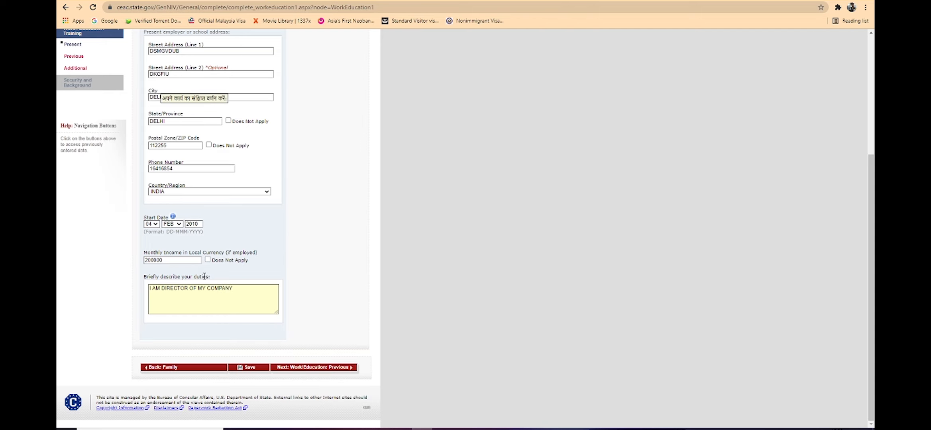
click(321, 367)
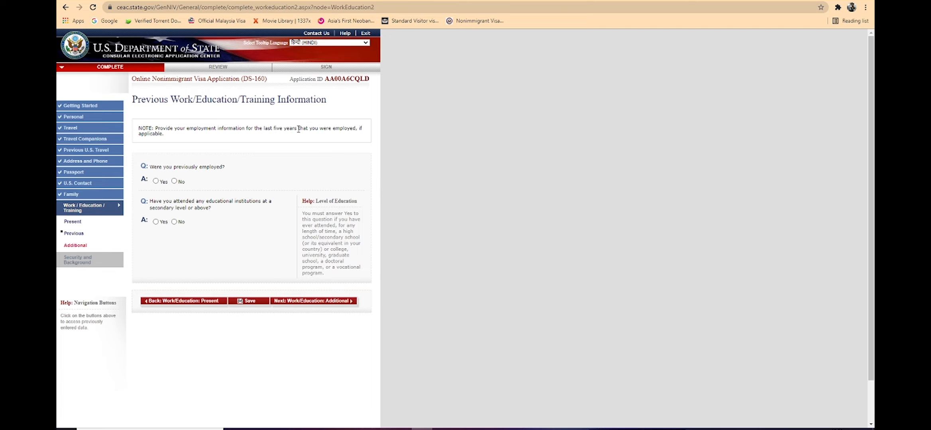
Step: Answer No to previous employment and Yes to attending an educational institution, and name the institution AFUGU EWFG
click(174, 181)
click(156, 222)
text(AFUGU EWFG)
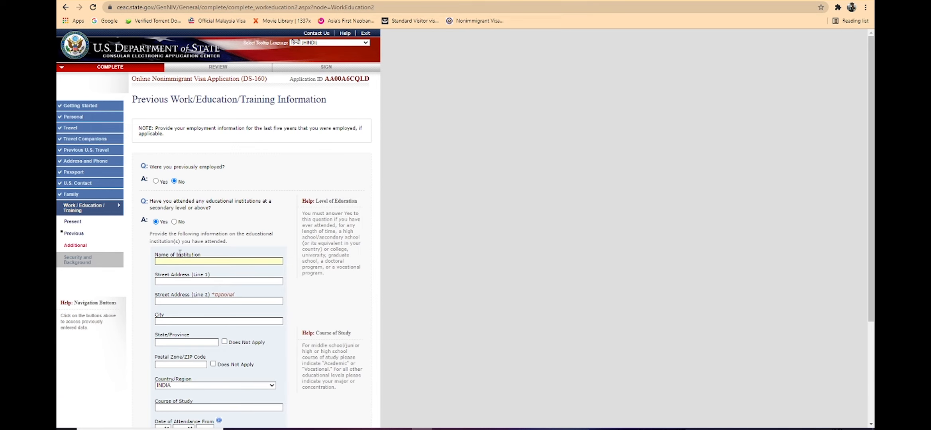
text(JGEWFIUG)
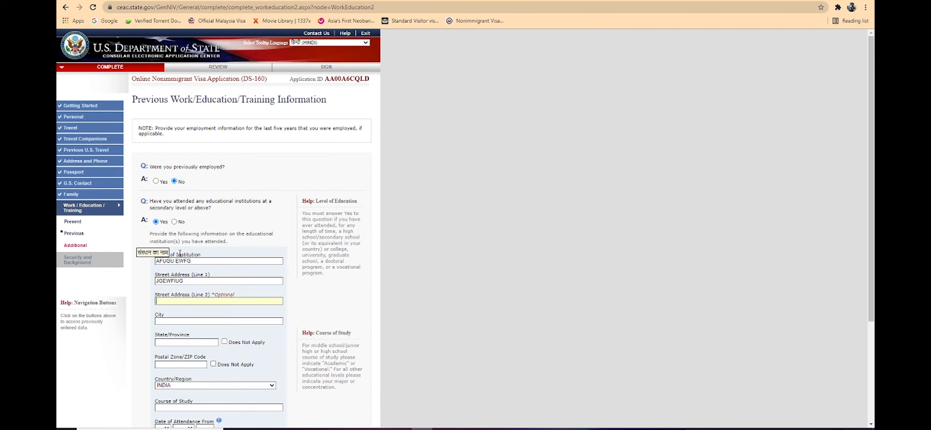
text(EBJFGH)
text(FDJUIEGF)
text(KHEJFGI)
Step: Fill in the institution's street address, city and state, and mark its postal code as Does Not Apply
click(213, 364)
Step: Enter BSC as the course of study and set the attendance start date in JUN, on day 05, with its year
scroll(228, 346, down, 3)
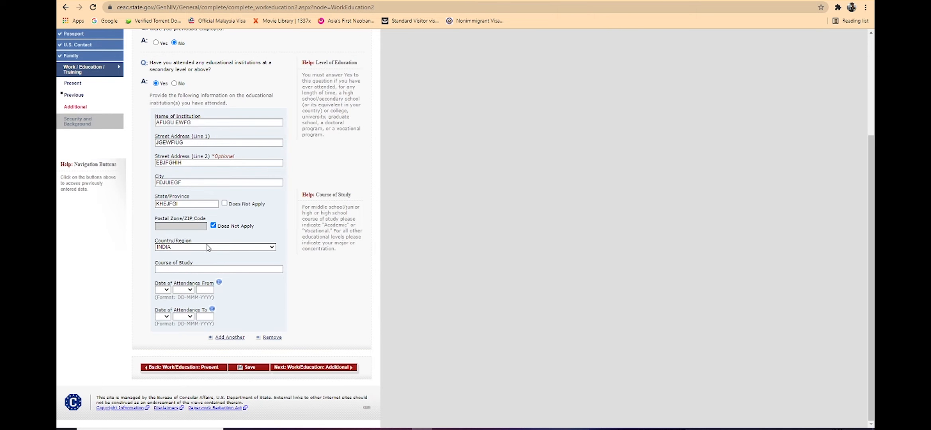
click(205, 270)
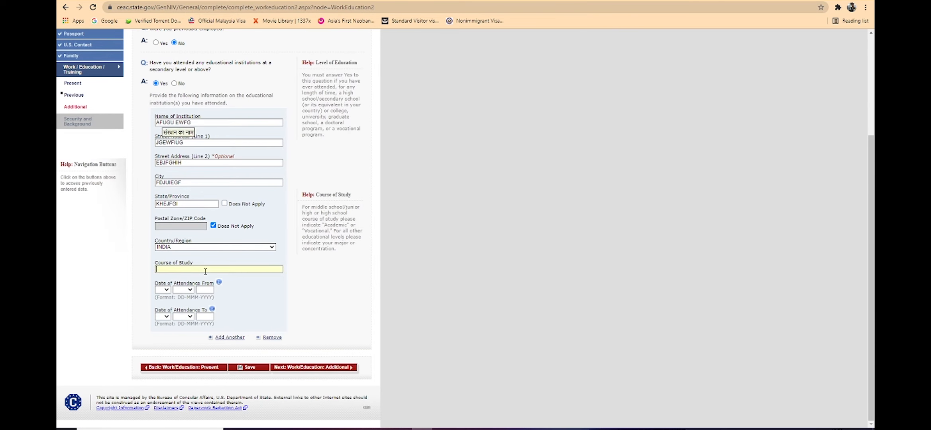
text(B.SC)
click(187, 290)
click(185, 337)
click(210, 291)
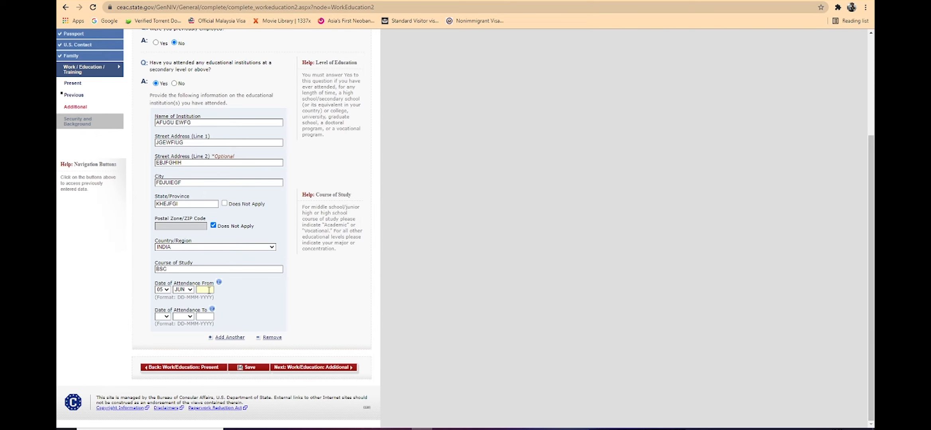
text(1996)
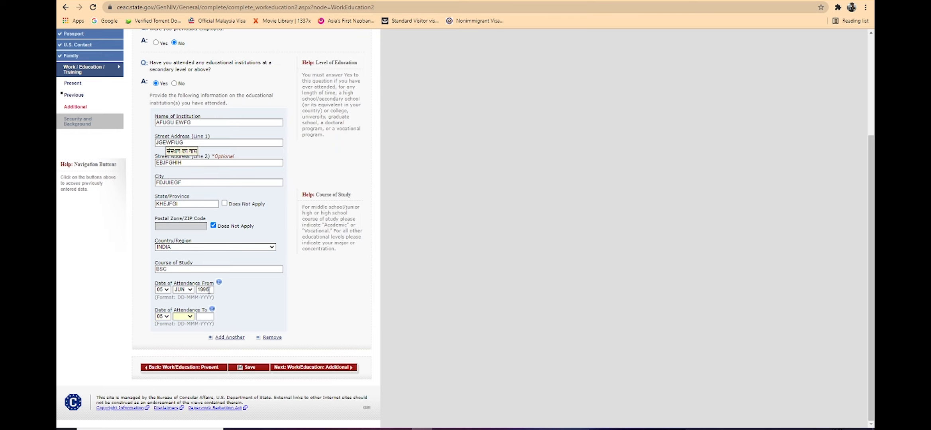
Step: Complete the month and year of the attendance end date and continue to the additional work and education information
key(a)
key(Tab)
click(308, 368)
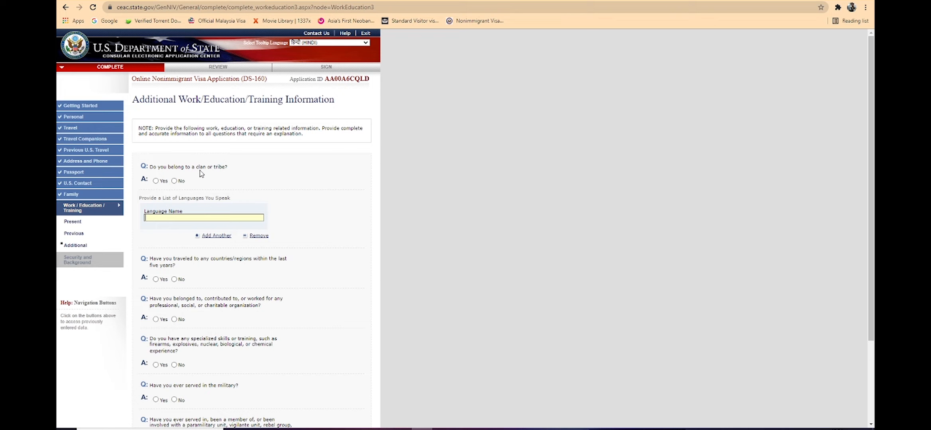
Step: Answer No to belonging to a clan or tribe and enter HINDI as the first spoken language
click(175, 181)
text(HINDI)
Step: Add ENGLISH, PUJABI and URDU to the list of spoken languages
click(218, 236)
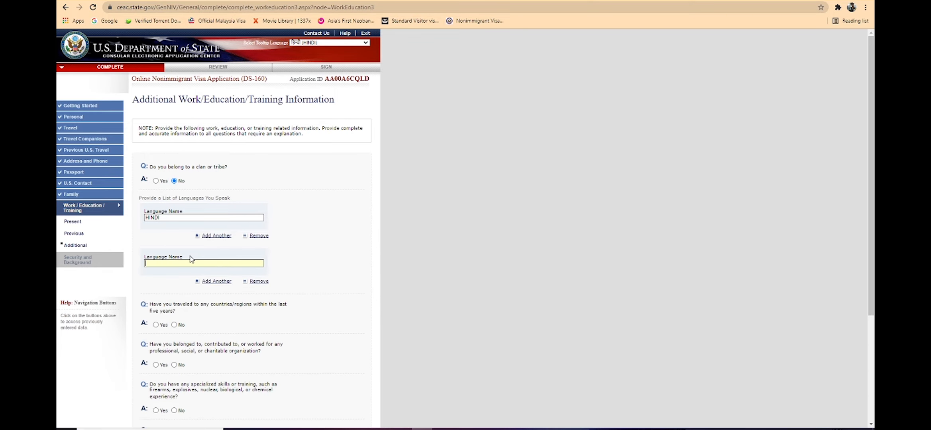
text(ENGLISH)
click(216, 282)
text(P)
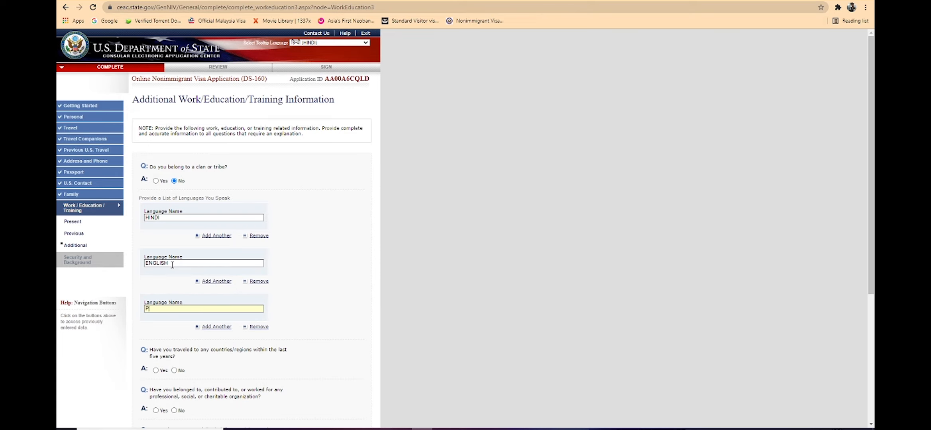
text(UJABI)
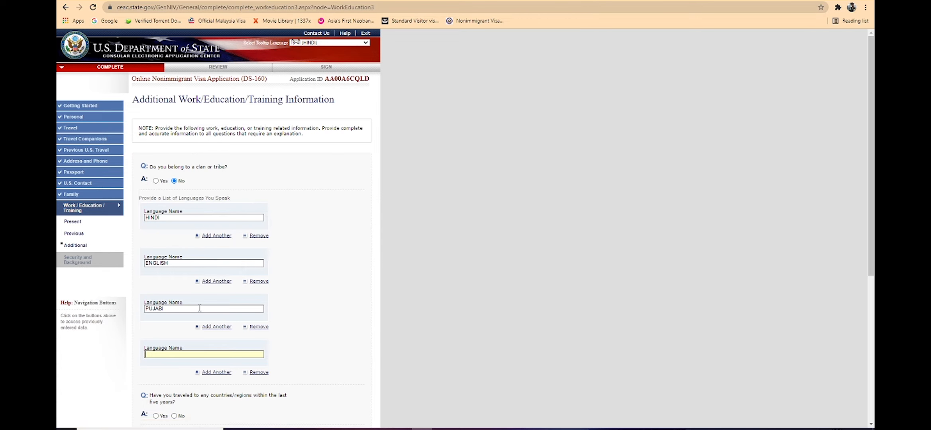
text(URDU)
Step: Answer Yes to travel within the last five years, list ANGUILLA, and add a second visited country
scroll(211, 305, down, 5)
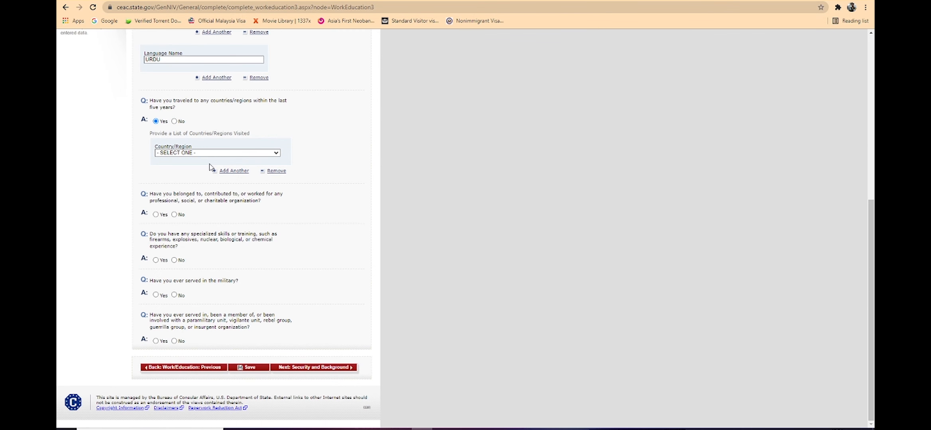
click(211, 156)
click(203, 208)
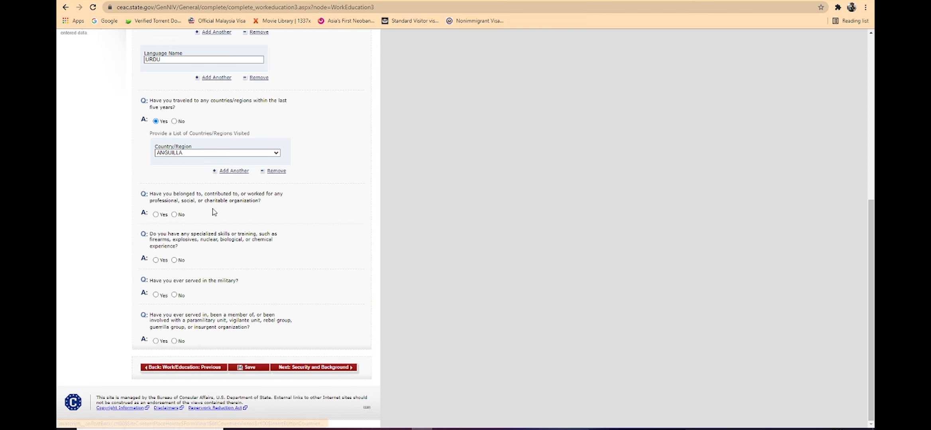
click(226, 174)
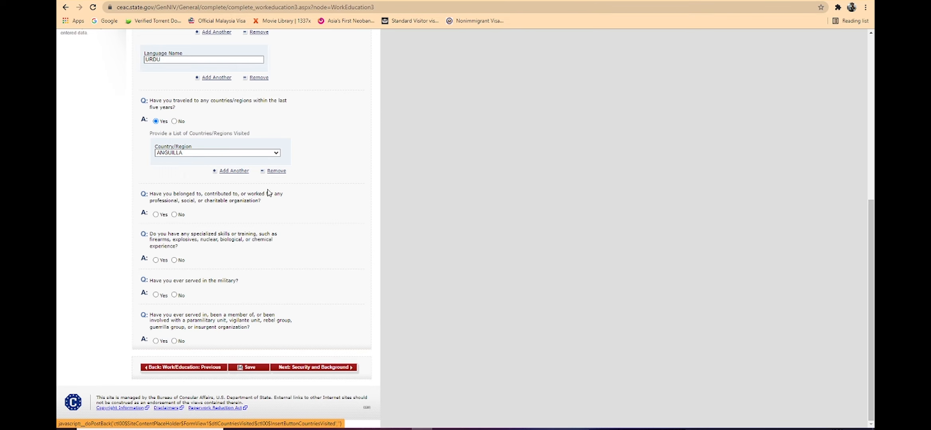
scroll(231, 195, down, 7)
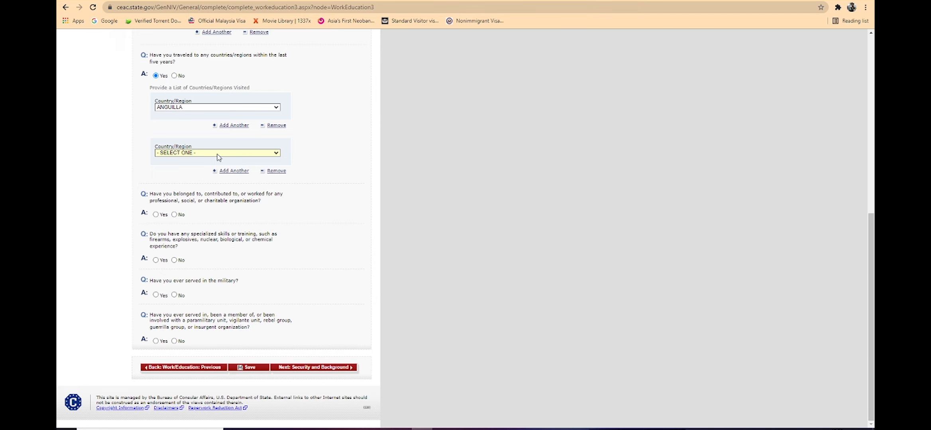
click(219, 152)
click(211, 220)
Step: Answer No to the questions on organization membership, specialized skills, military service and paramilitary or rebel group involvement
click(174, 215)
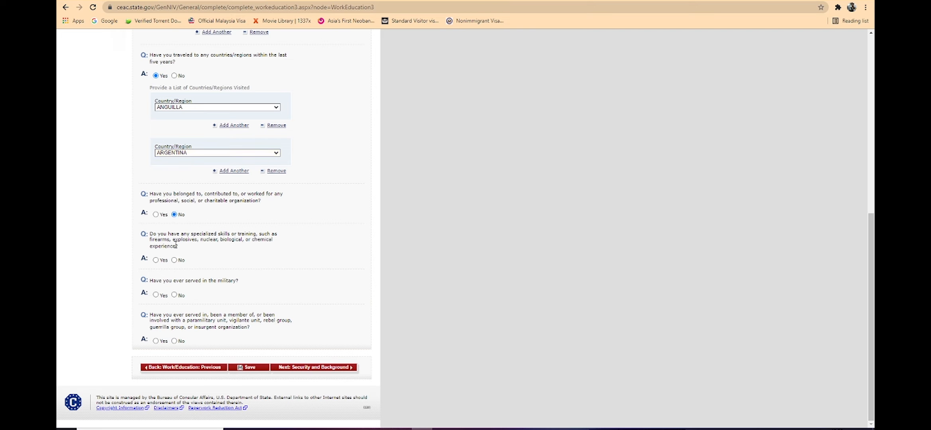
click(174, 260)
scroll(206, 242, up, 5)
scroll(203, 242, down, 5)
click(176, 295)
click(174, 341)
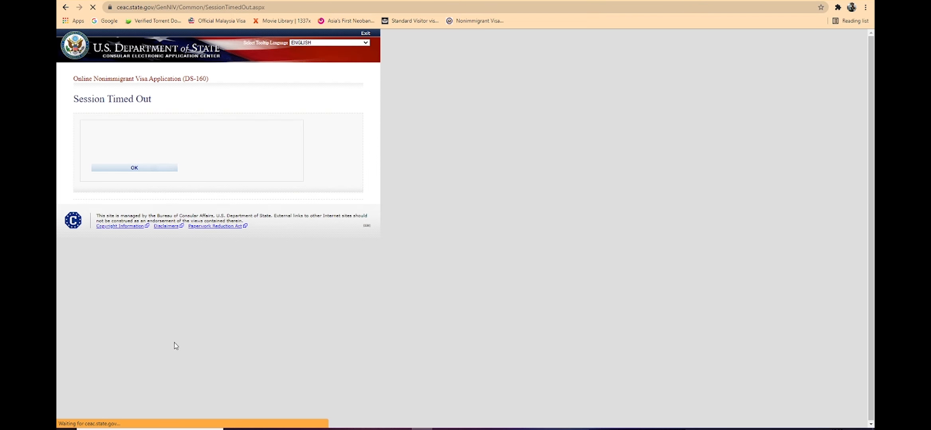
Step: Leave the session time-out page and choose INDIA, NEW DELHI as the location for applying for the visa
click(160, 172)
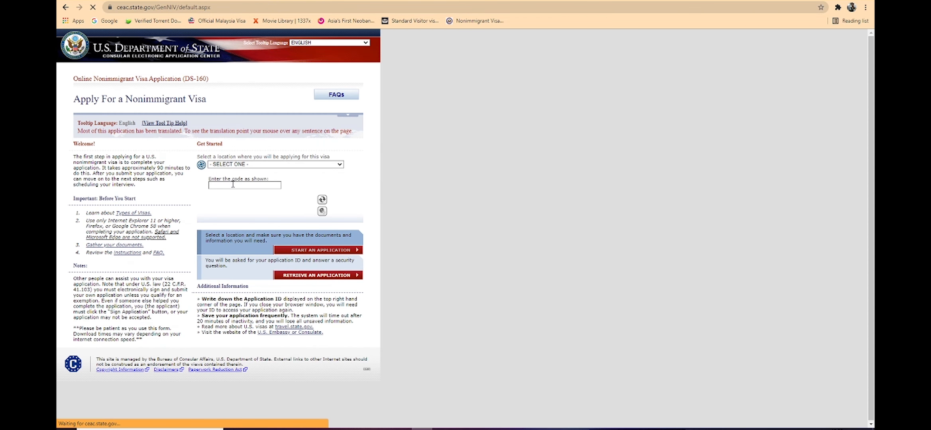
click(278, 165)
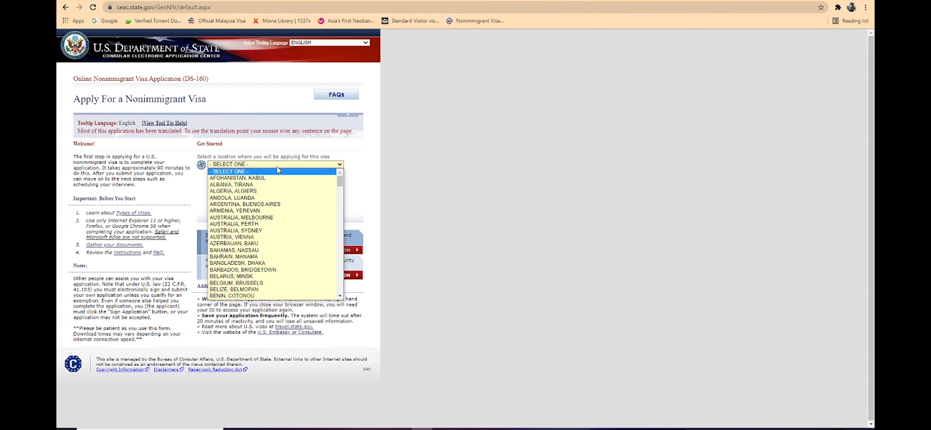
text(india)
key(Down)
key(Down)
key(Down)
key(Down)
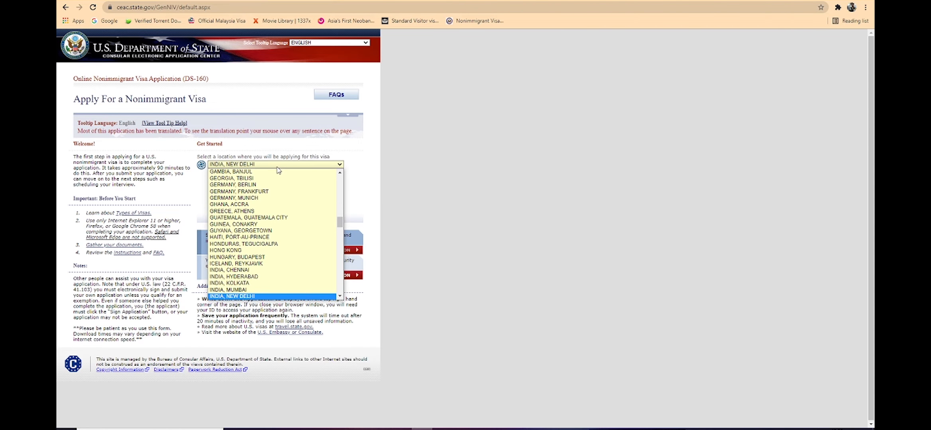
key(Return)
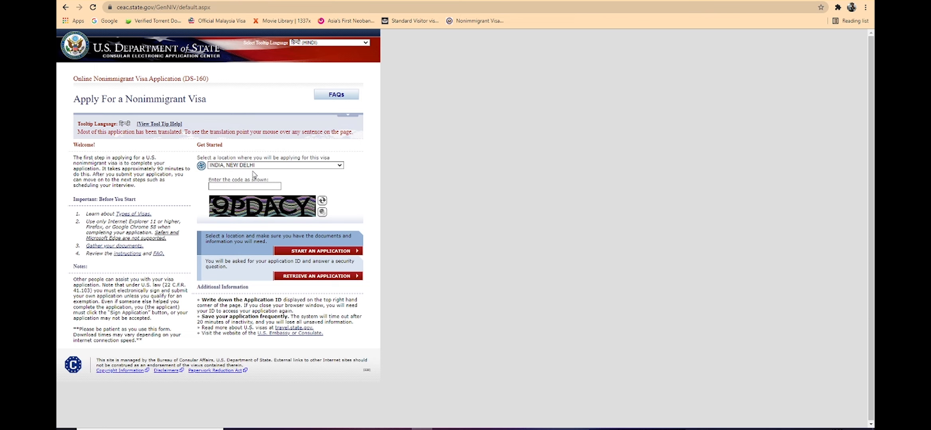
Step: Enter the displayed image code and open the form for retrieving an existing application
click(251, 186)
click(325, 279)
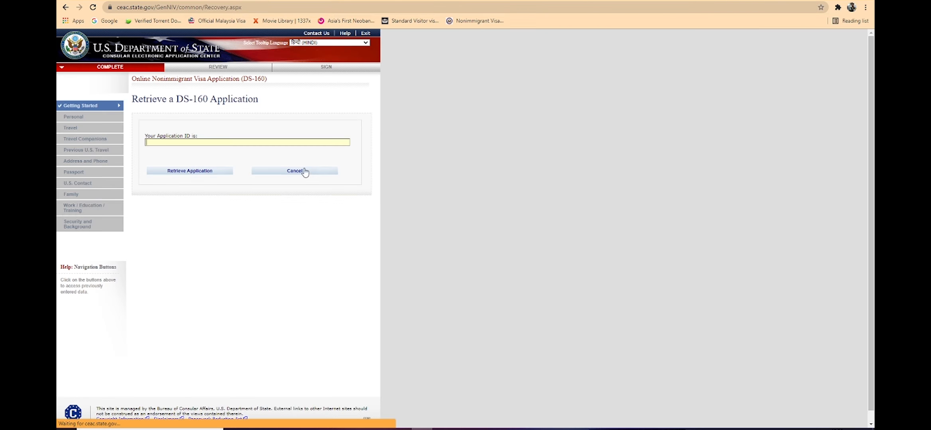
Step: Copy the saved application ID from Notepad into the retrieval form and request the application
key(alt+Tab)
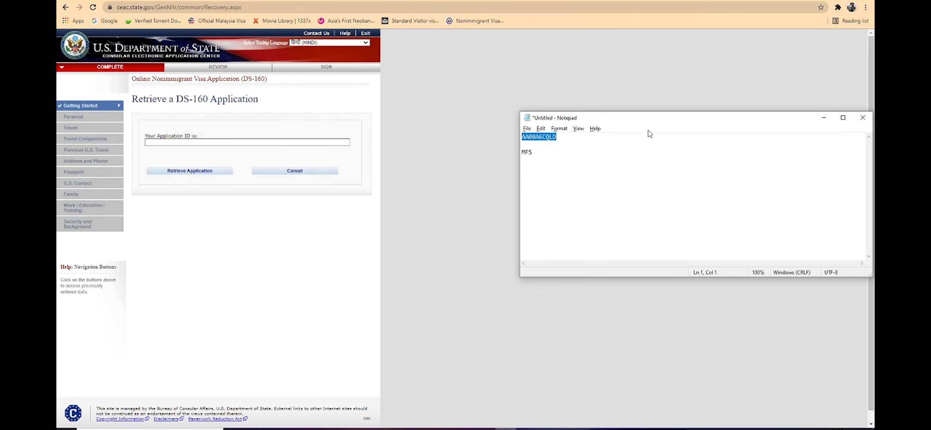
click(246, 143)
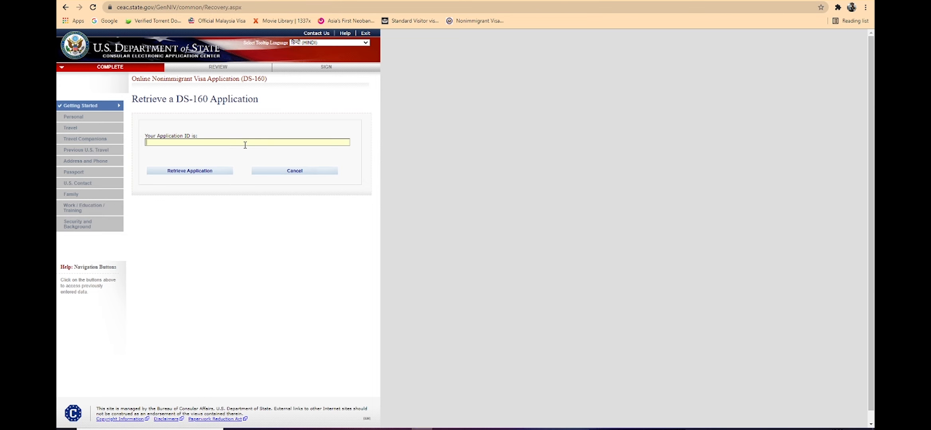
click(208, 171)
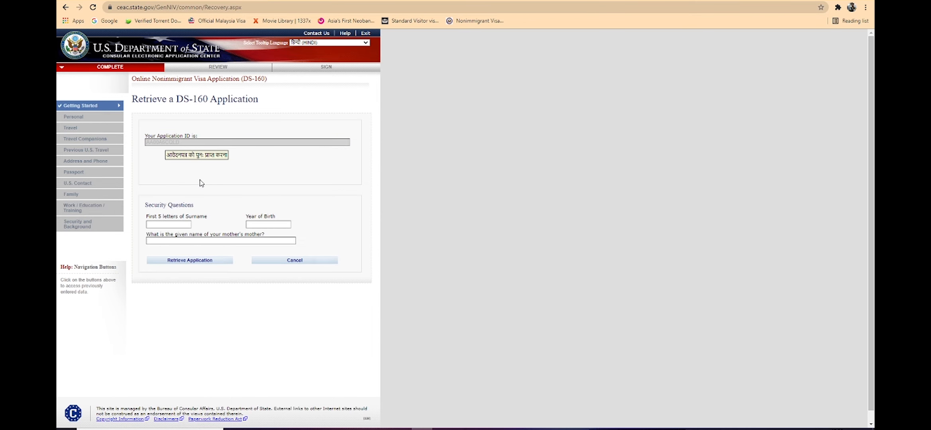
Step: Answer the security questions with the surname letters, year of birth and security answer, and retrieve the application
click(505, 429)
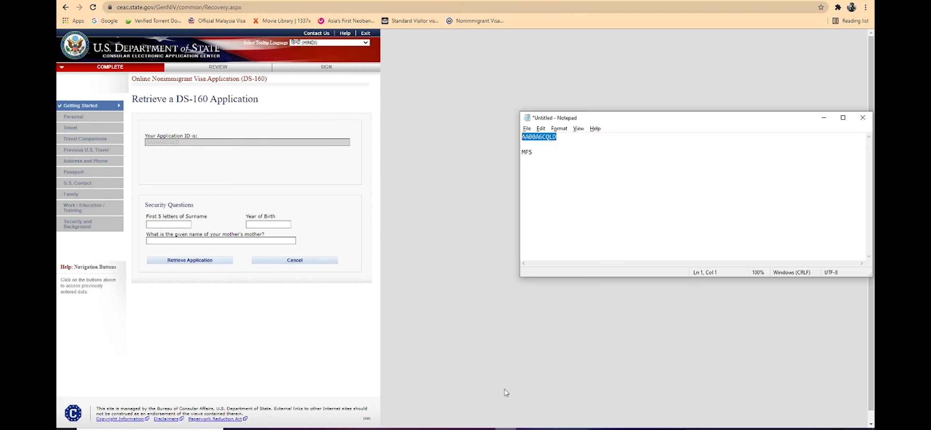
click(177, 226)
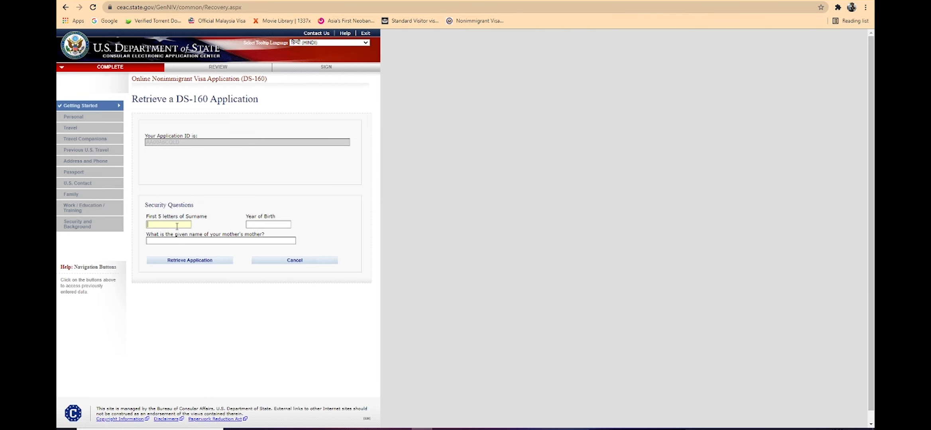
text(SINGH)
key(Tab)
text(1992)
click(184, 261)
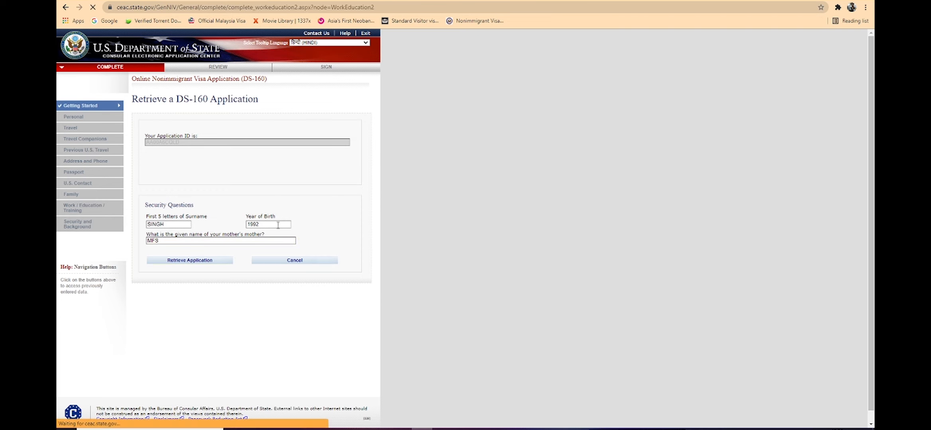
Step: Continue to the additional work and education questions, answer No to clan or tribe membership, and enter ENGLISH as the spoken language
scroll(248, 295, down, 4)
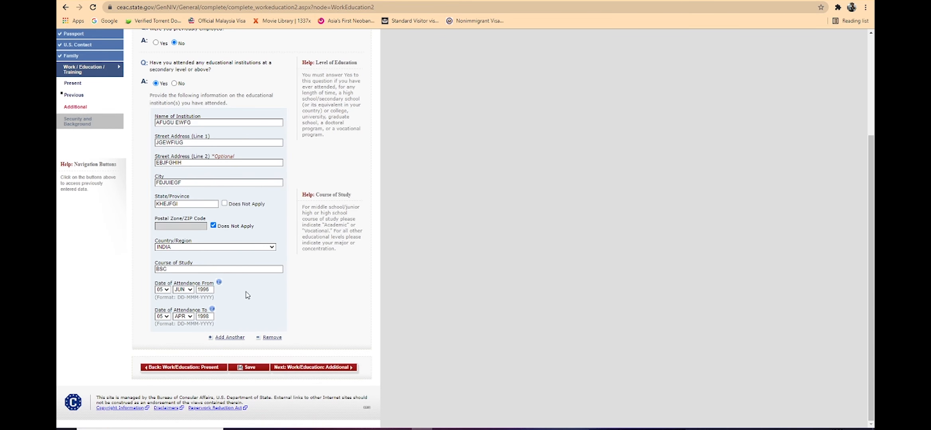
click(327, 371)
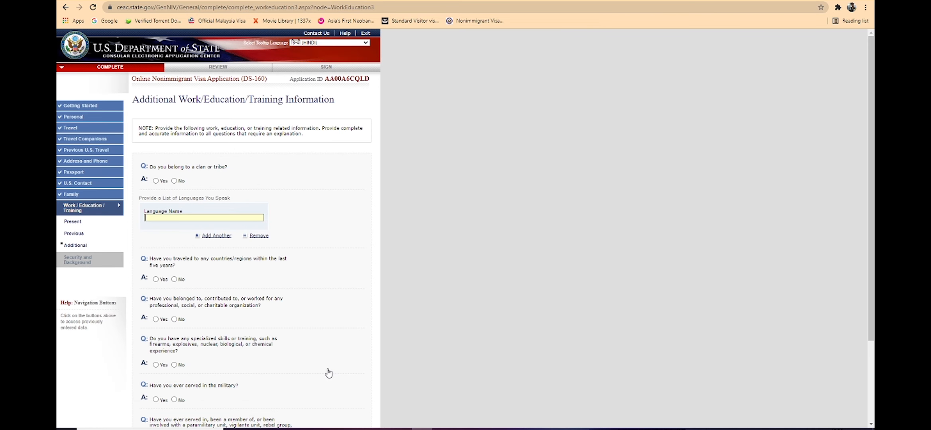
click(174, 181)
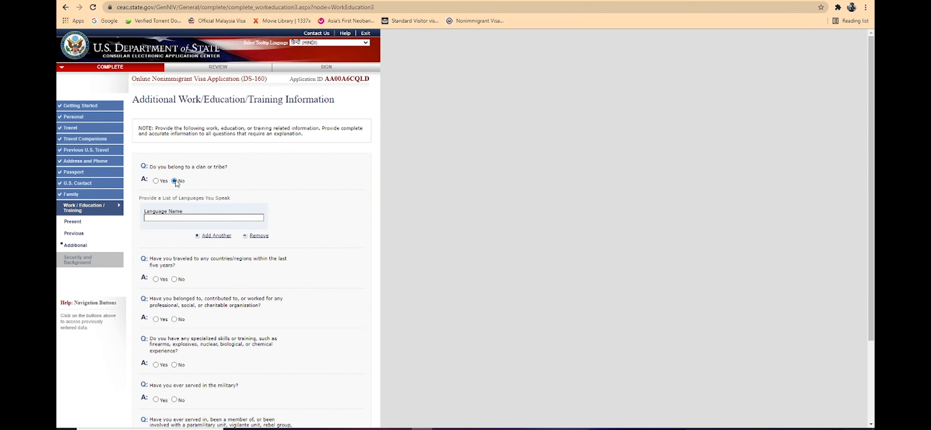
click(174, 219)
text(ENGLISH)
Step: Answer Yes to travel within the last five years and select BAHAMAS as the visited country
click(174, 280)
click(156, 279)
click(181, 312)
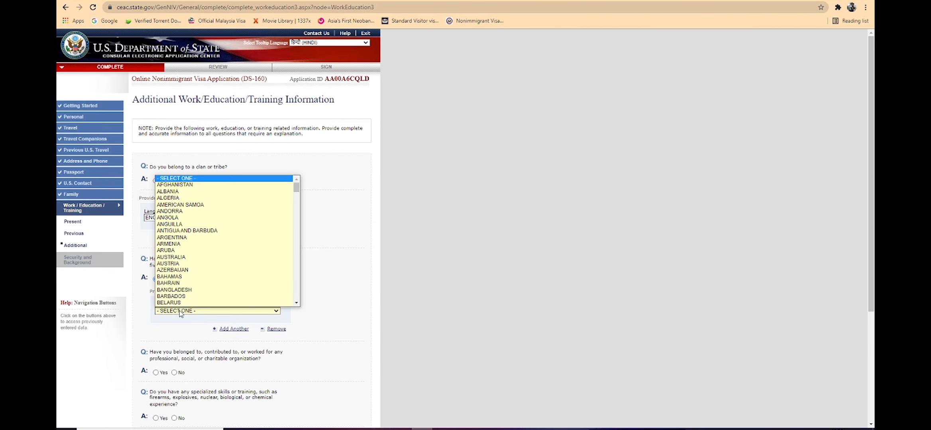
click(185, 300)
Step: Answer No to the organization, specialized skills, military and paramilitary questions, and continue to Security and Background Part 1
scroll(197, 303, down, 4)
click(174, 211)
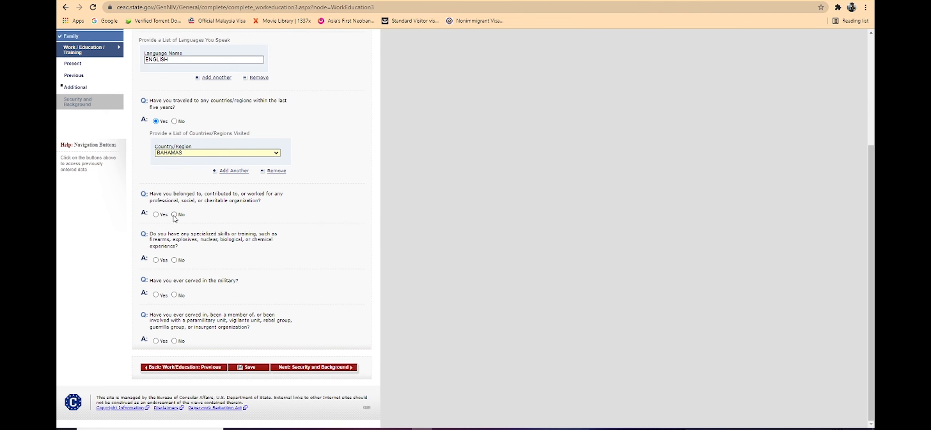
scroll(176, 261, up, 4)
scroll(181, 268, down, 4)
click(174, 260)
click(175, 341)
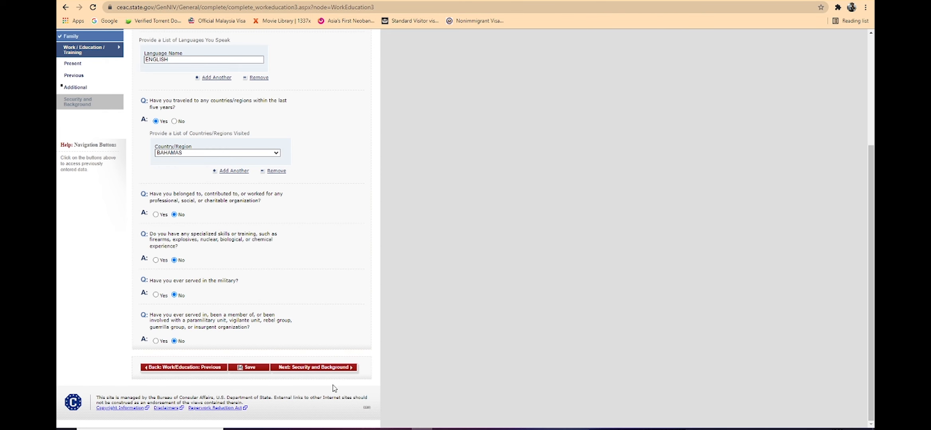
click(321, 365)
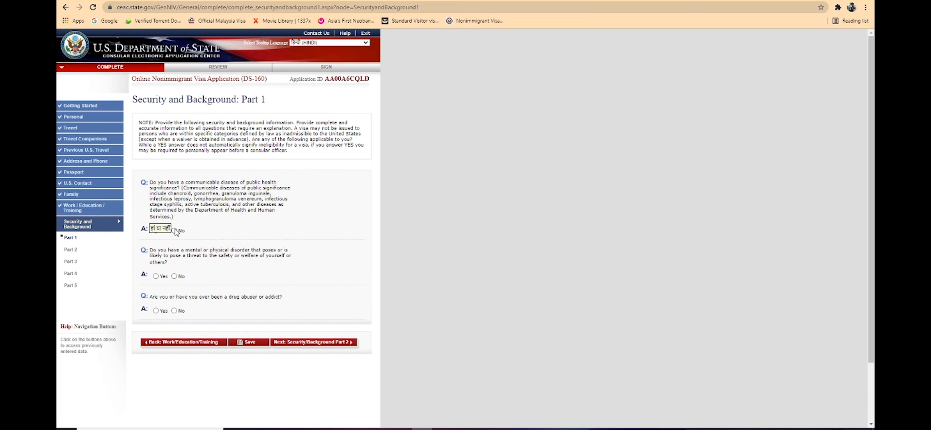
Step: Answer No to the communicable disease, mental or physical disorder and drug abuse questions, and continue to Part 2
click(174, 231)
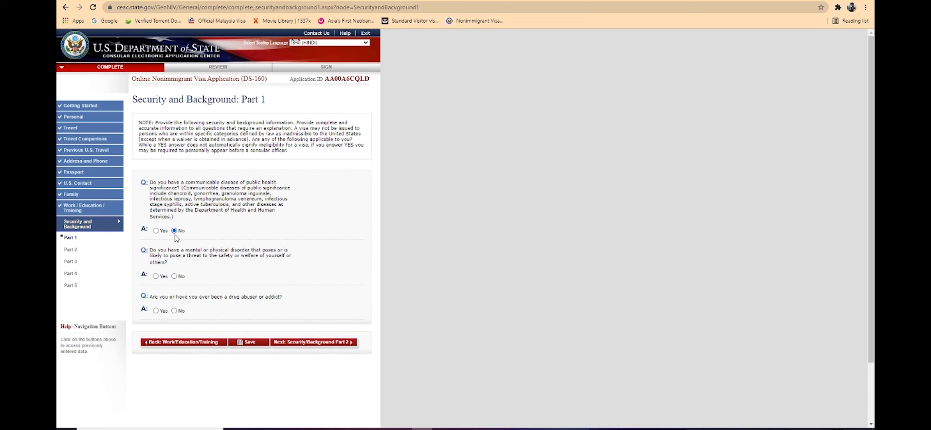
click(175, 278)
click(333, 343)
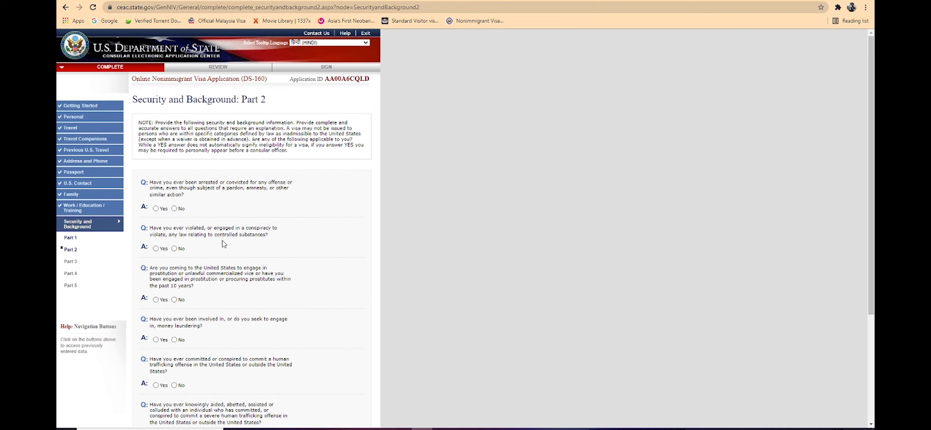
Step: Answer No to all criminal offense and trafficking questions in Security and Background Part 2, and continue to Part 3
key(Tab)
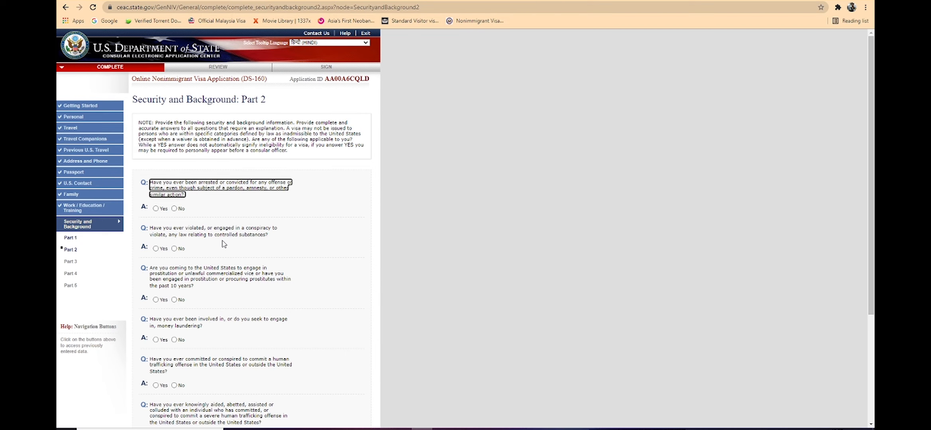
click(223, 242)
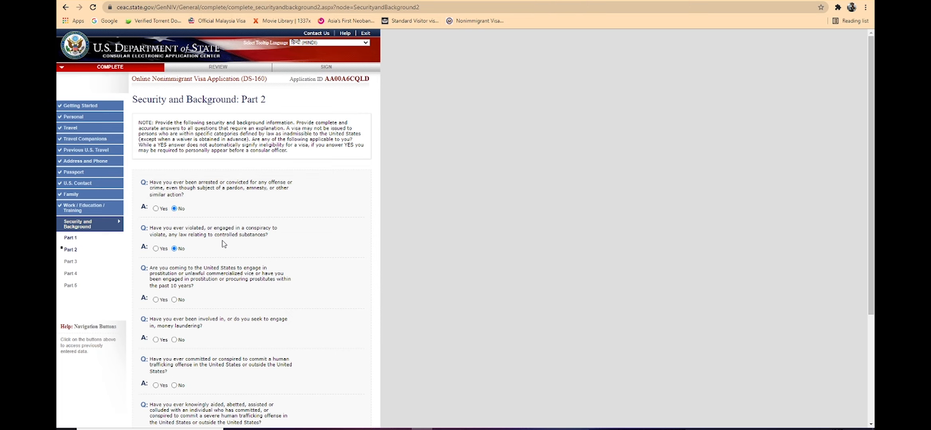
scroll(222, 243, down, 4)
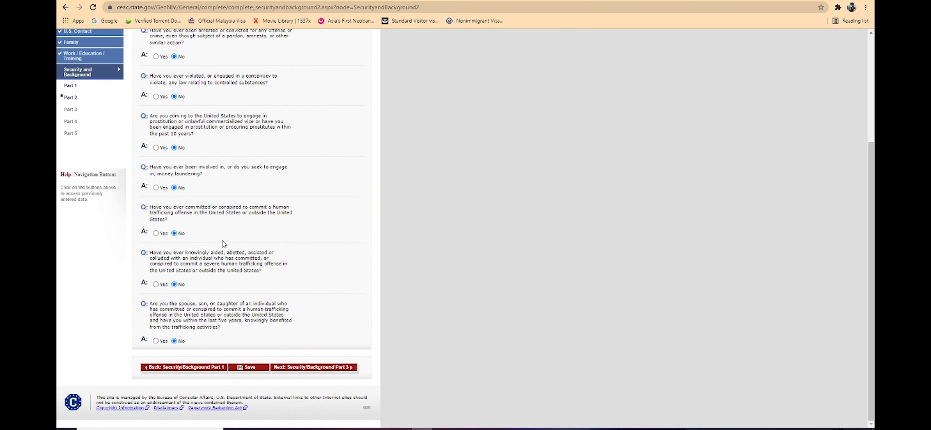
click(313, 368)
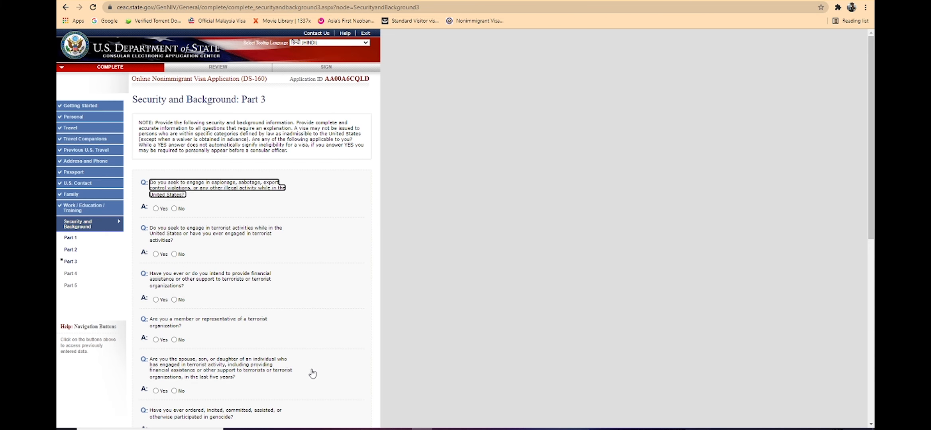
Step: Answer No to all espionage, terrorism and human rights violation questions in Part 3, and continue to Part 4
scroll(313, 373, down, 5)
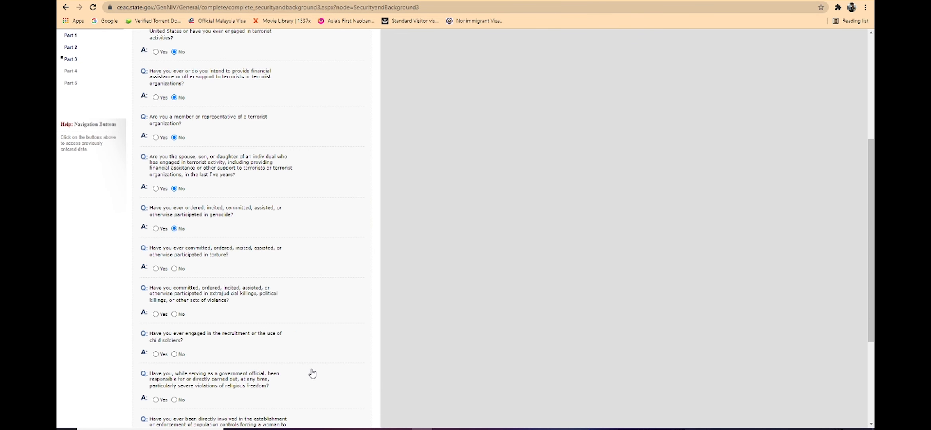
scroll(312, 373, down, 4)
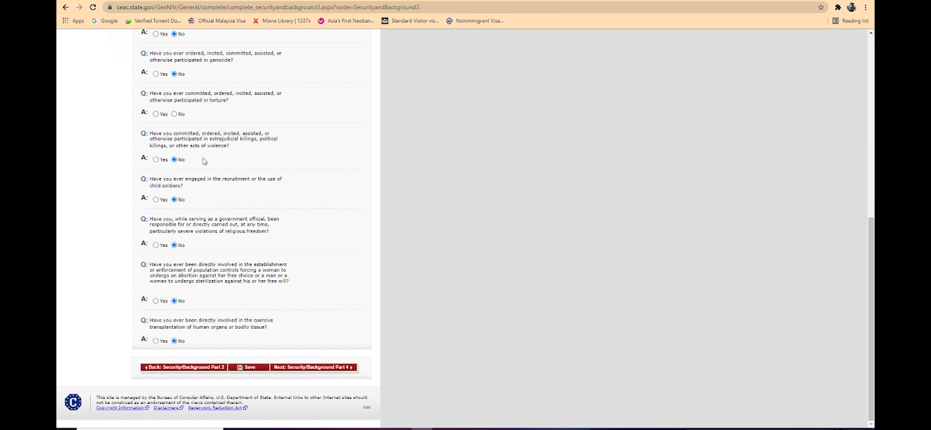
click(174, 114)
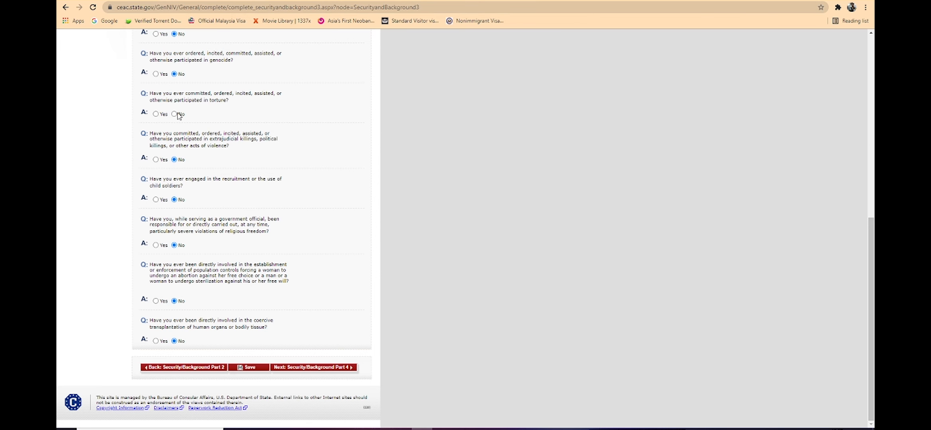
click(300, 369)
Step: Answer No to the visa fraud and deportation questions in Part 4, and continue to Part 5
key(Tab)
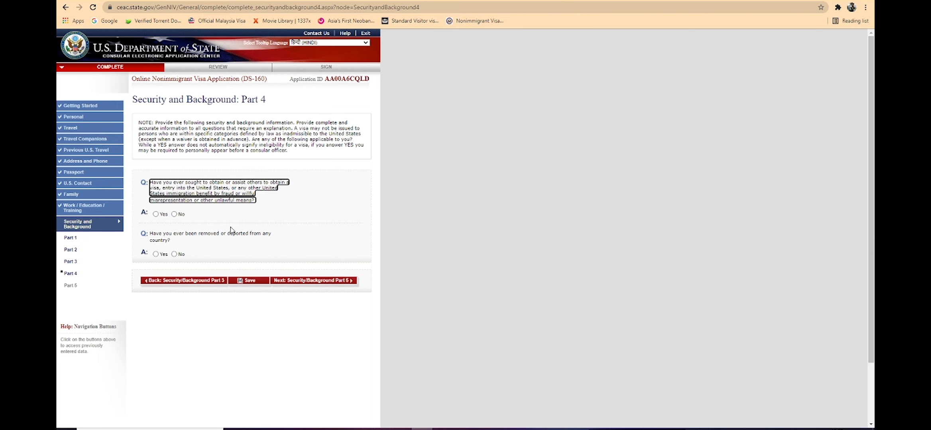
key(Tab)
key(Right)
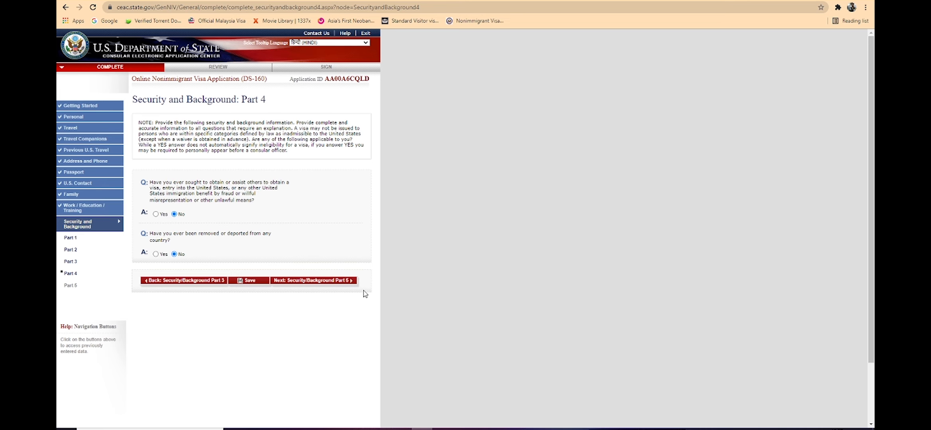
click(348, 281)
Step: Answer No to the child custody, unlawful voting and renounced citizenship questions in Part 5, and proceed to the application review
click(206, 188)
key(Tab)
key(Right)
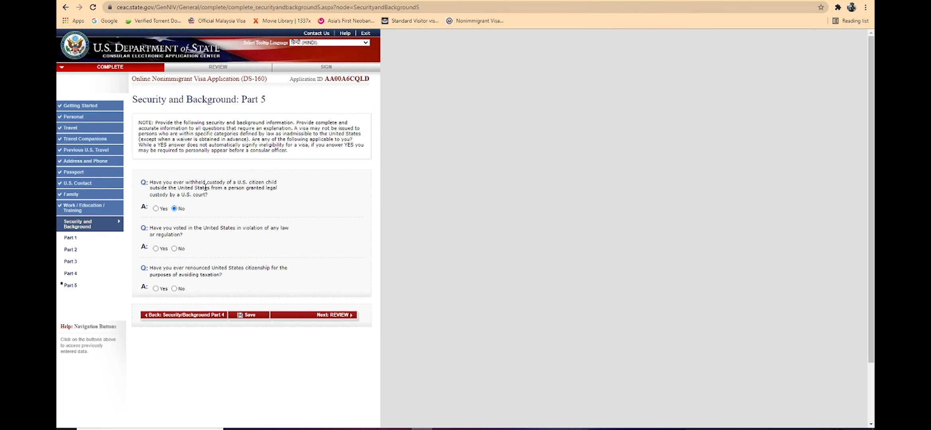
click(336, 317)
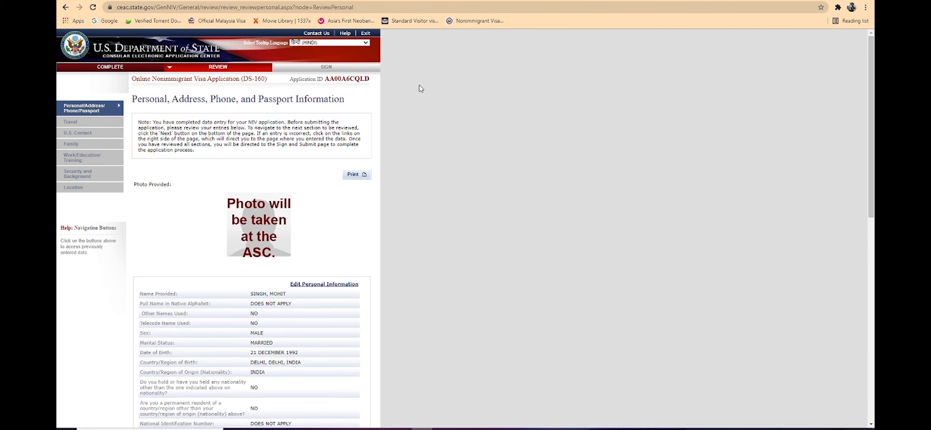
Step: Review the personal, address, phone and passport entries, and continue to the travel section of the review
scroll(236, 83, down, 1)
scroll(236, 83, down, 5)
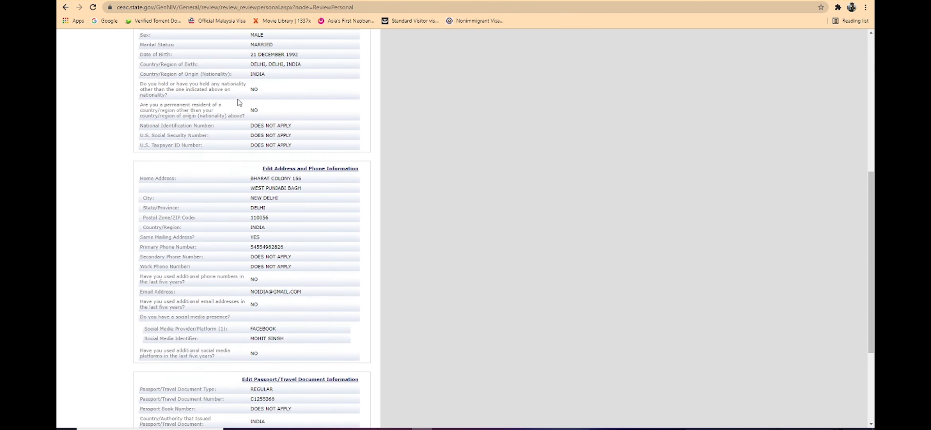
scroll(237, 83, up, 5)
scroll(237, 126, down, 10)
scroll(237, 125, up, 8)
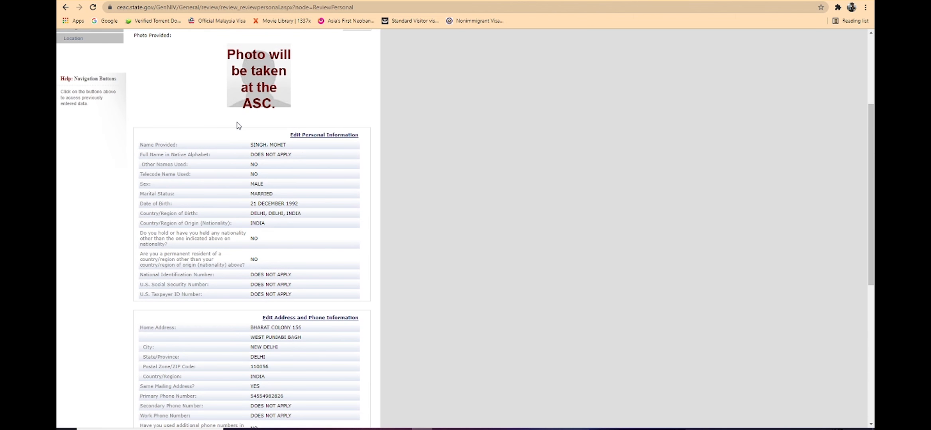
scroll(310, 159, down, 5)
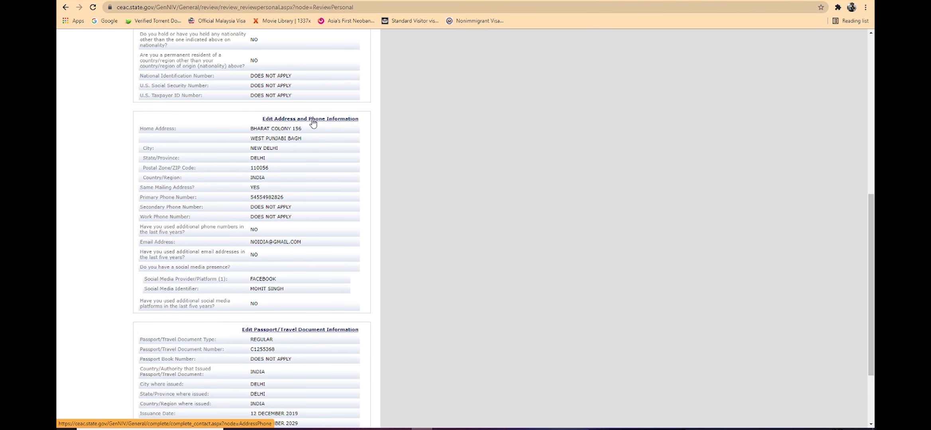
scroll(315, 223, down, 3)
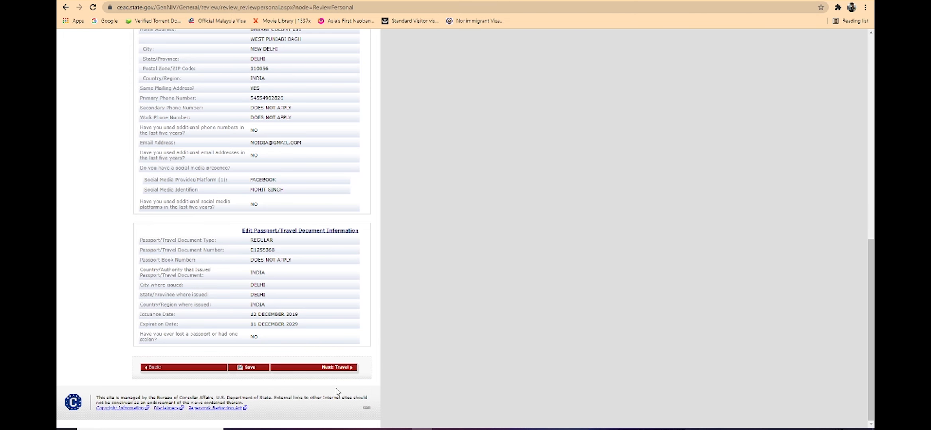
click(336, 367)
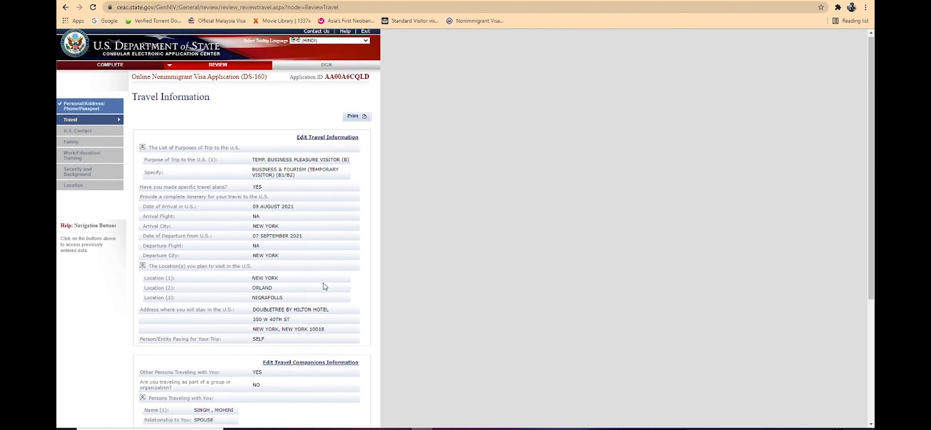
Step: Review the travel, U.S. contact and family sections, and continue to the Work/Education/Training review
scroll(324, 287, down, 5)
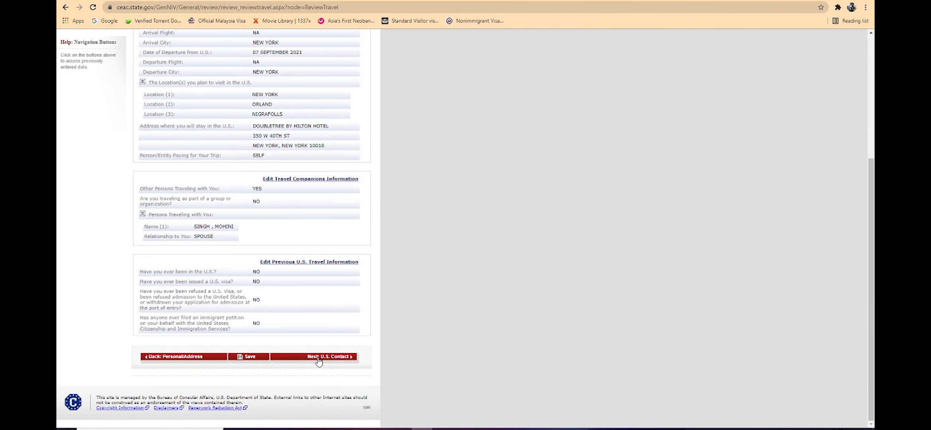
click(319, 358)
click(346, 255)
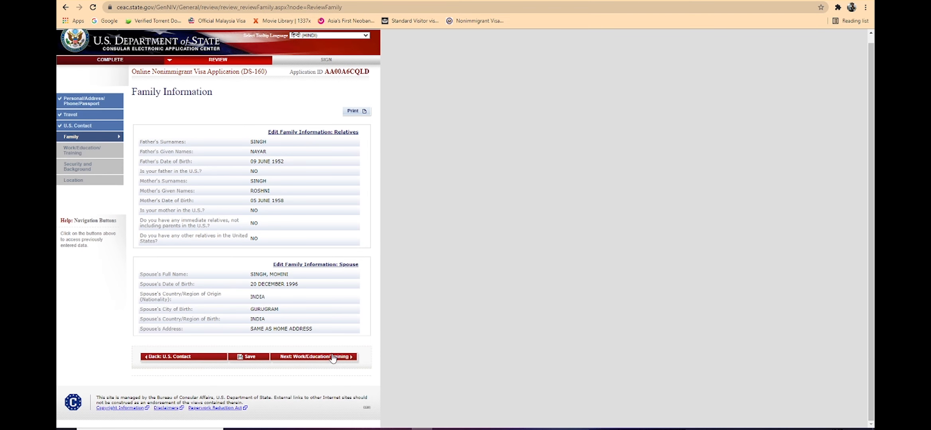
click(333, 356)
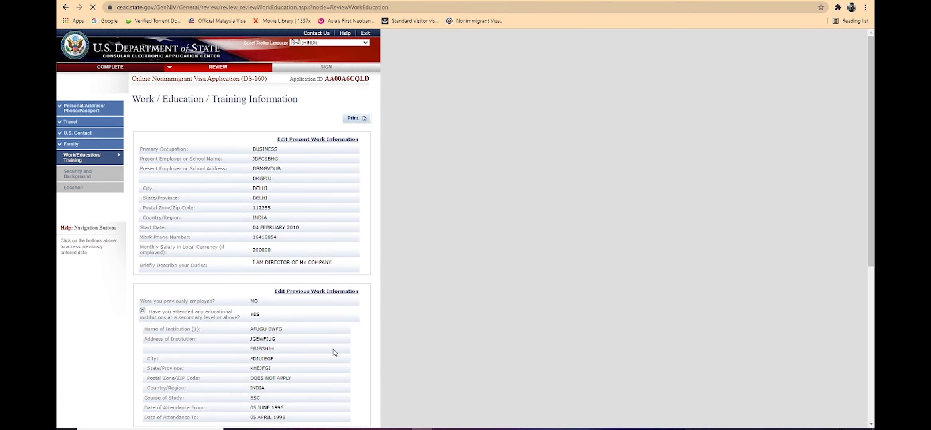
Step: Review the work, security and location sections, and proceed to the preparer and e-signature part of Sign and Submit
scroll(298, 239, down, 7)
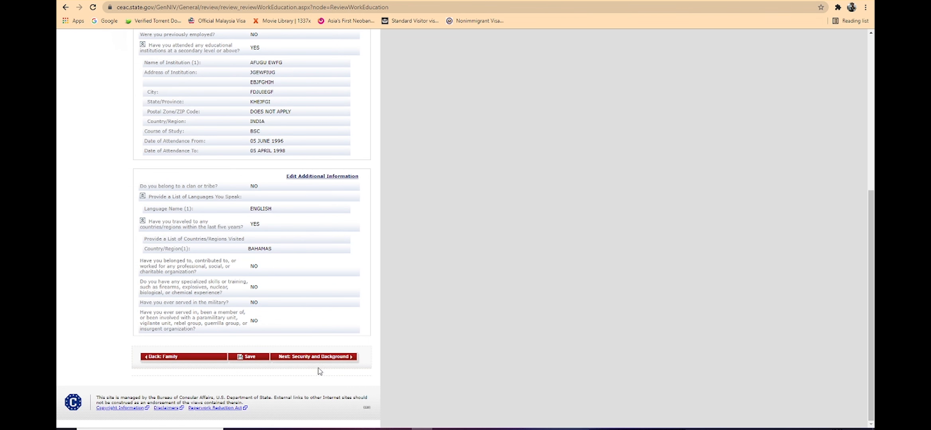
click(320, 357)
scroll(289, 263, down, 10)
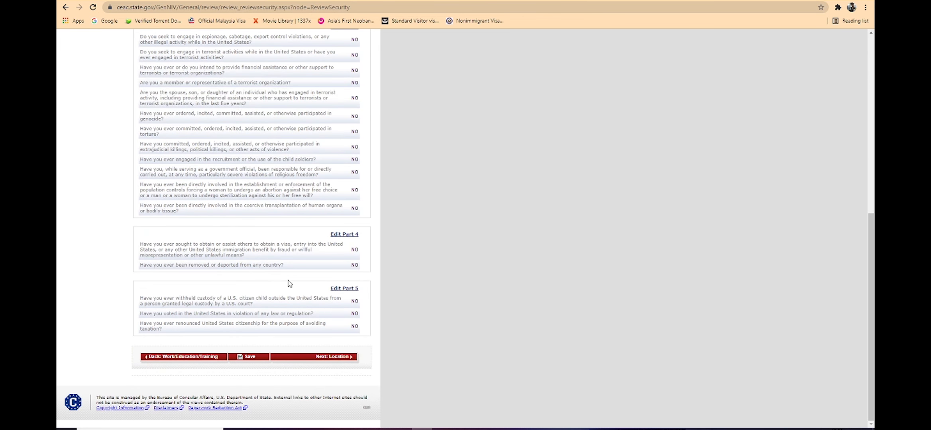
click(328, 357)
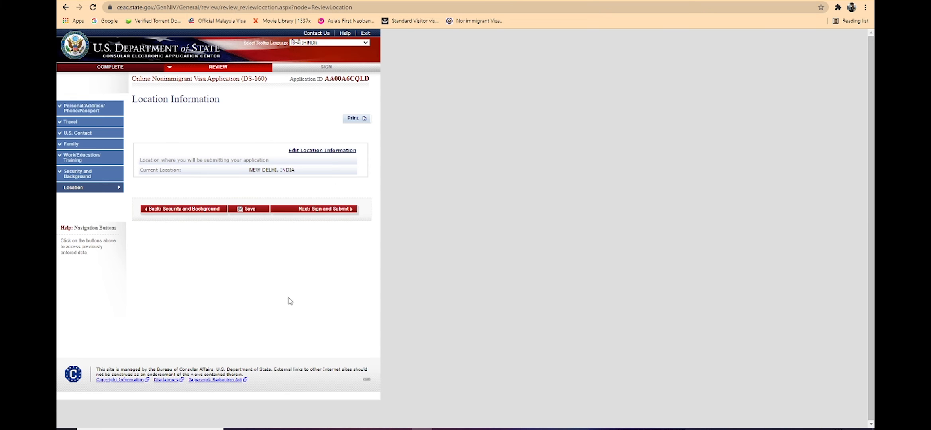
click(325, 211)
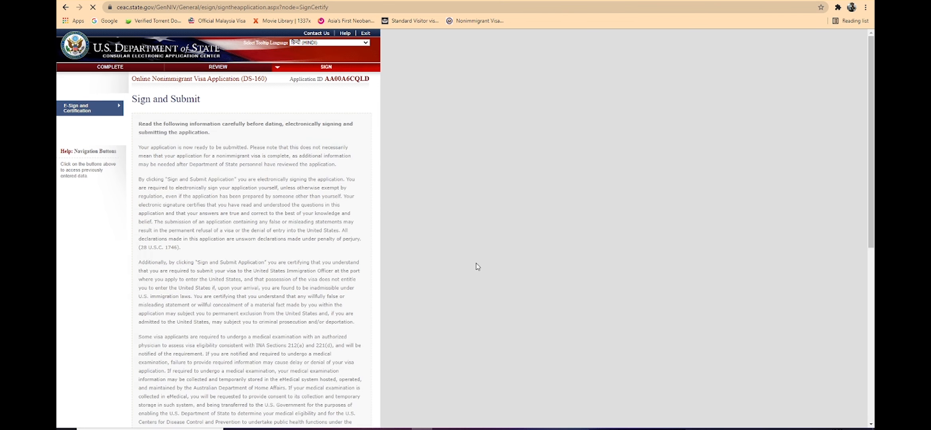
scroll(260, 149, down, 10)
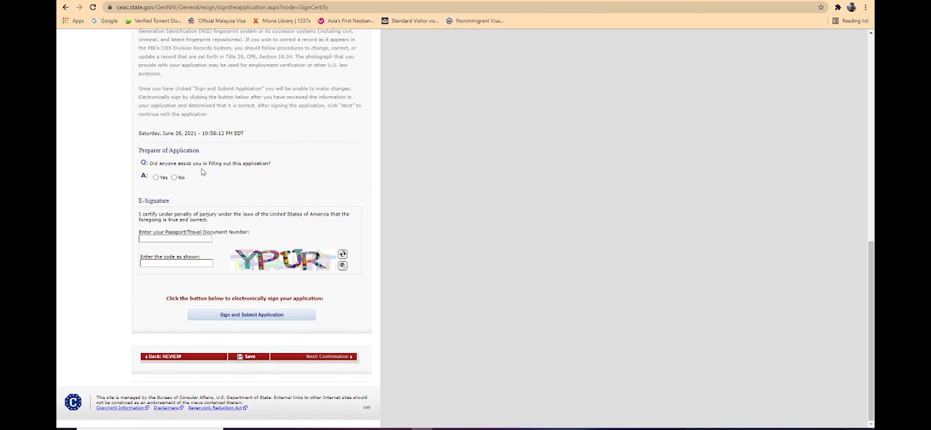
Step: Answer No to the preparer question, enter the passport number and the displayed code, and try to sign and submit the application
click(174, 178)
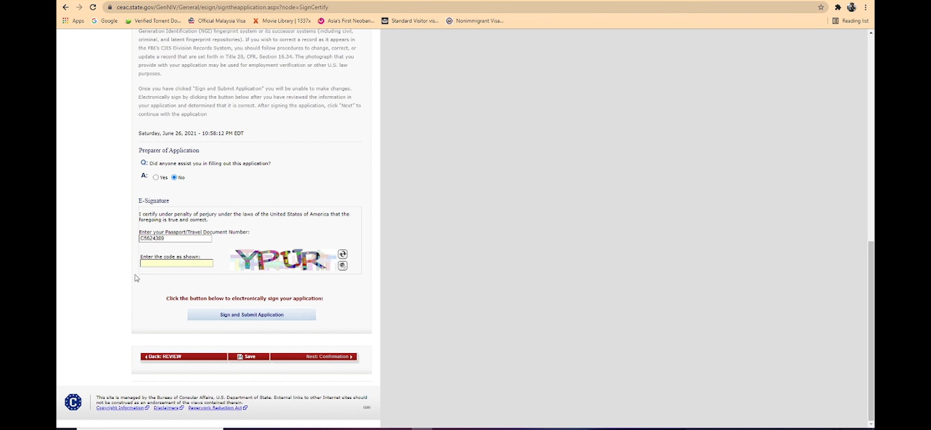
text(YPUR)
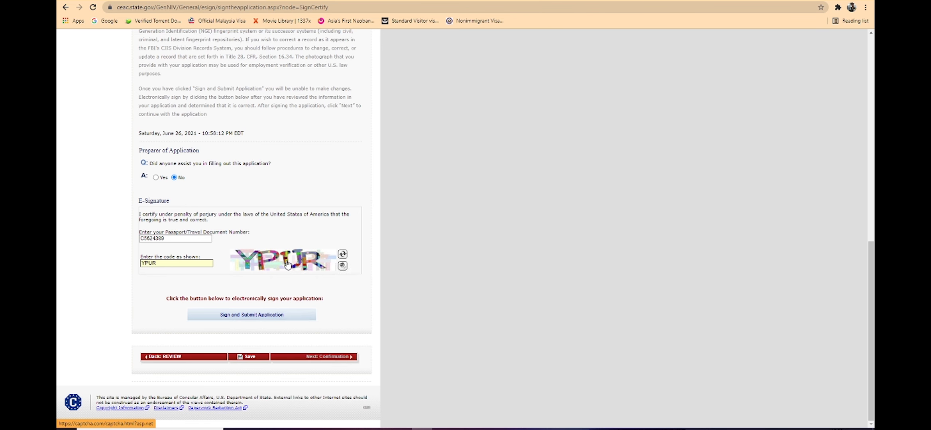
click(270, 315)
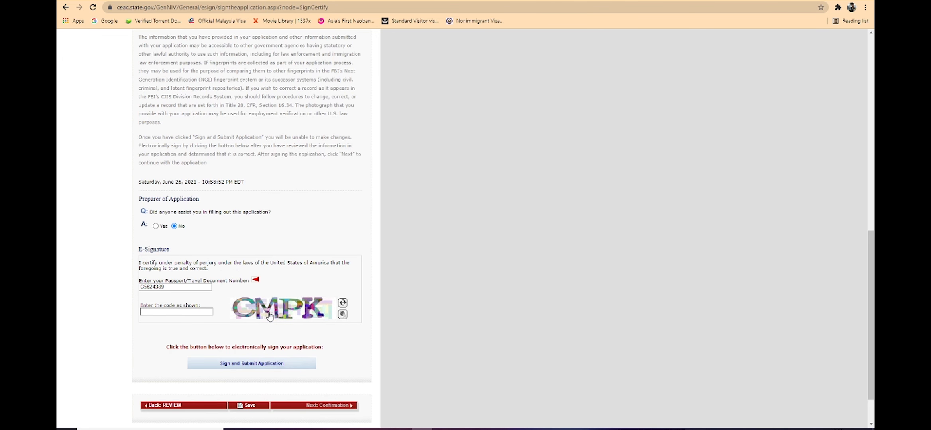
Step: Return to the personal, address, phone and passport review, and select the passport number in the passport section for reuse
scroll(194, 313, up, 9)
scroll(194, 310, down, 10)
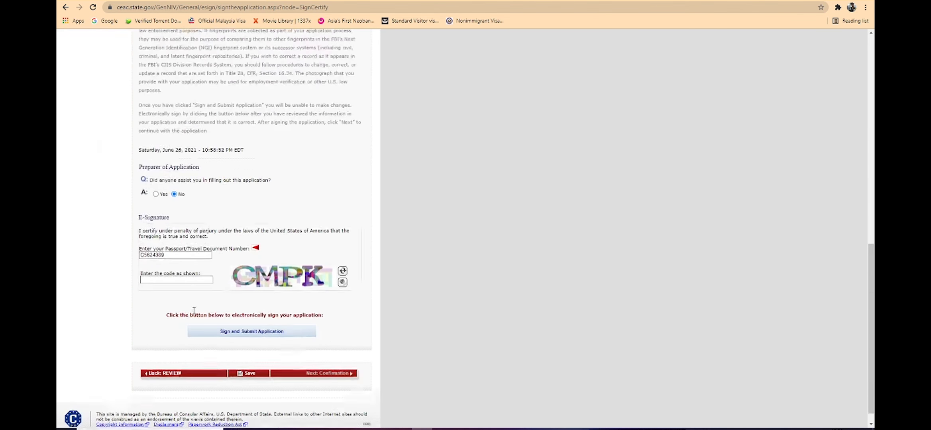
scroll(194, 310, down, 1)
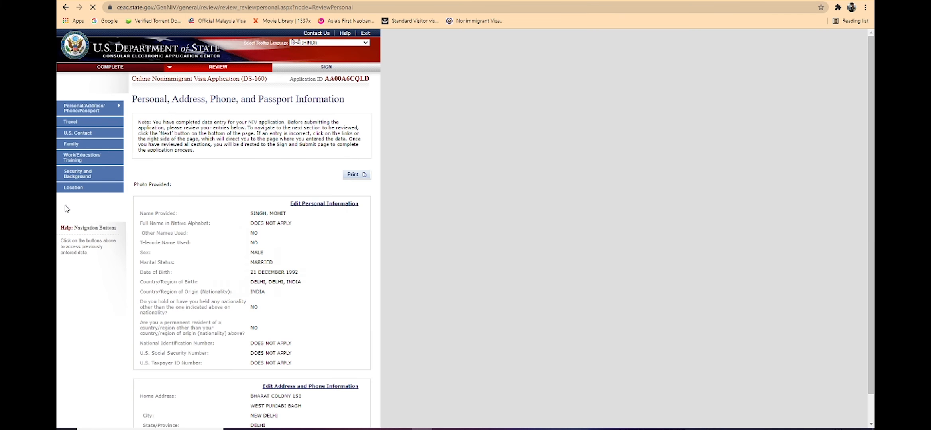
scroll(237, 310, down, 10)
scroll(243, 299, up, 4)
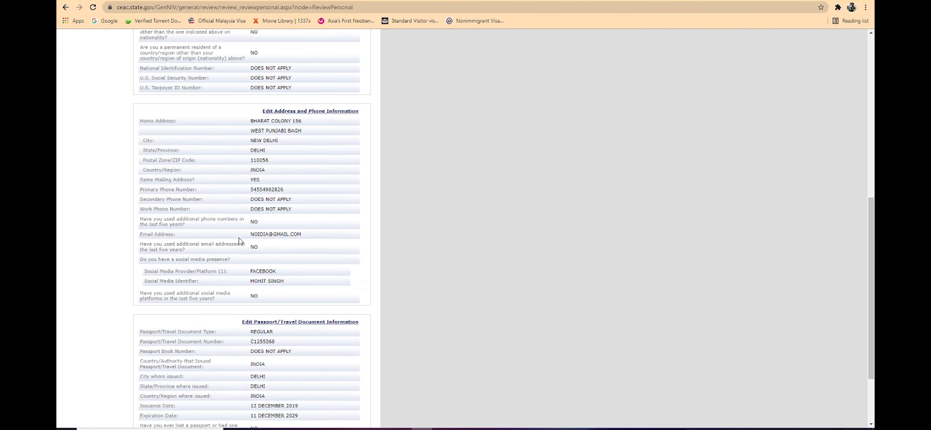
scroll(243, 234, down, 4)
scroll(266, 179, down, 3)
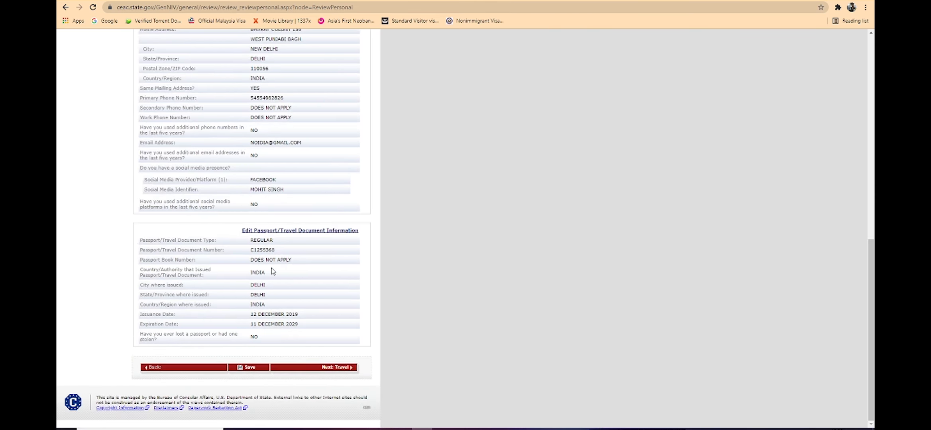
double_click(264, 250)
Step: Go through the travel, U.S. contact, family, work and security reviews again, up to the location section
click(318, 369)
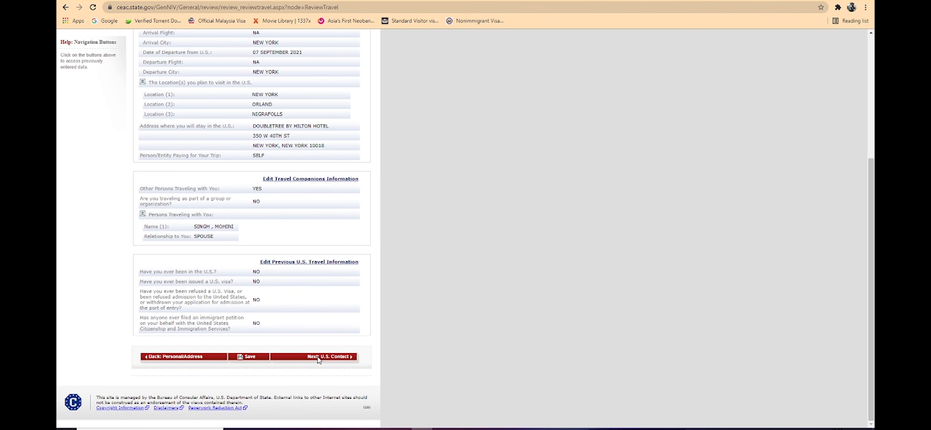
click(317, 357)
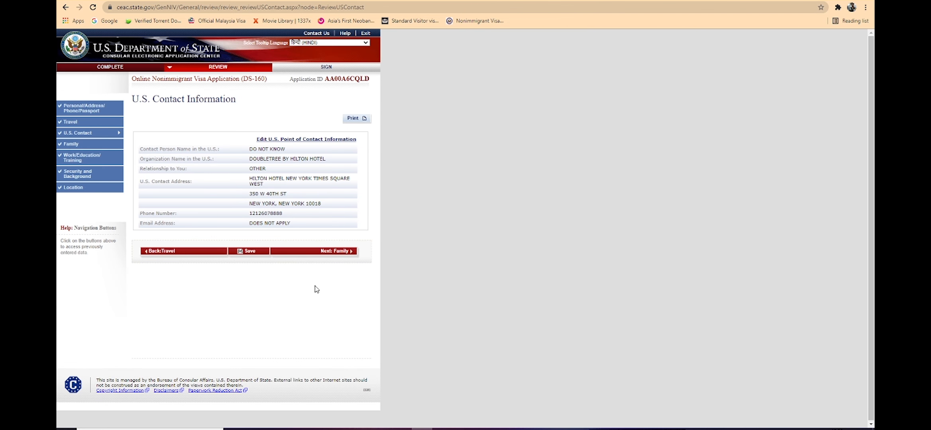
click(325, 251)
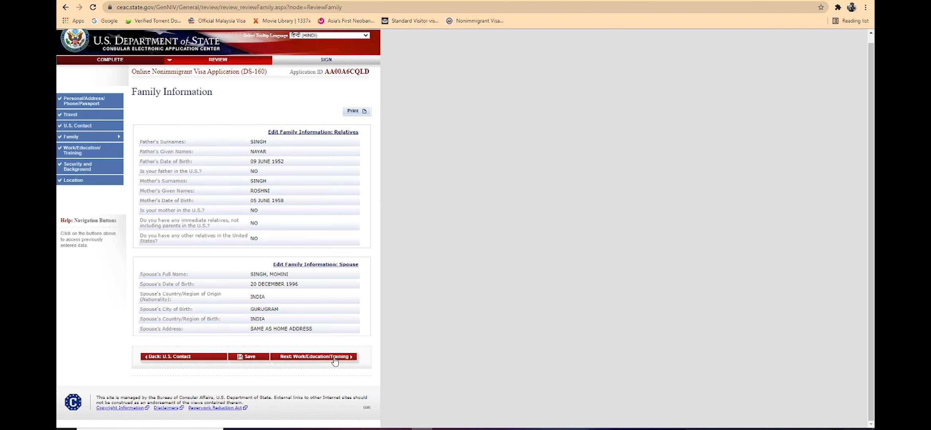
click(334, 364)
scroll(348, 324, down, 5)
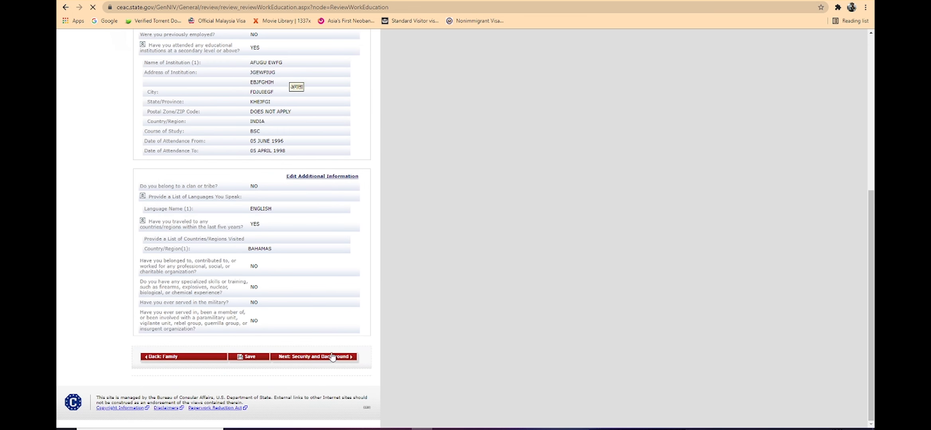
scroll(315, 271, down, 10)
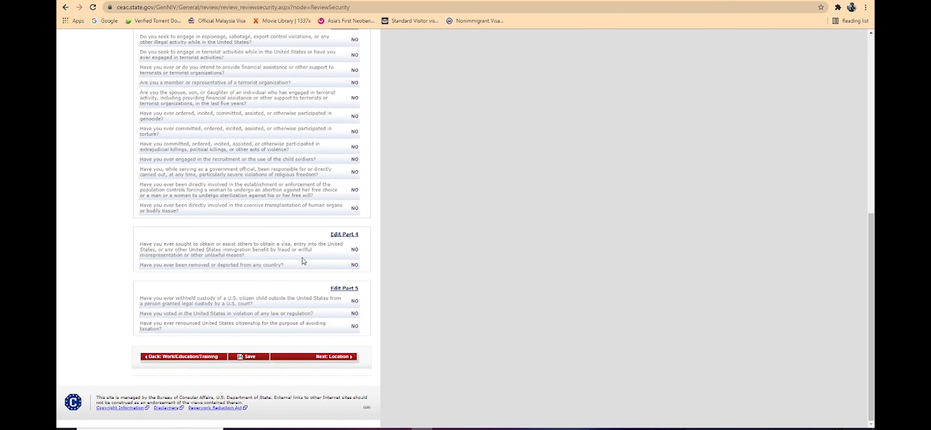
click(320, 357)
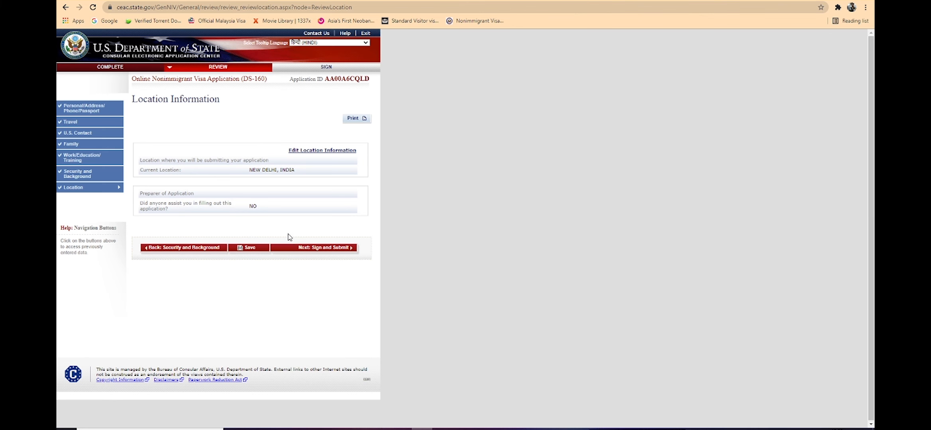
Step: Sign and submit the application with the passport number from the review and the displayed code, and continue to the confirmation page
click(309, 250)
scroll(307, 261, down, 10)
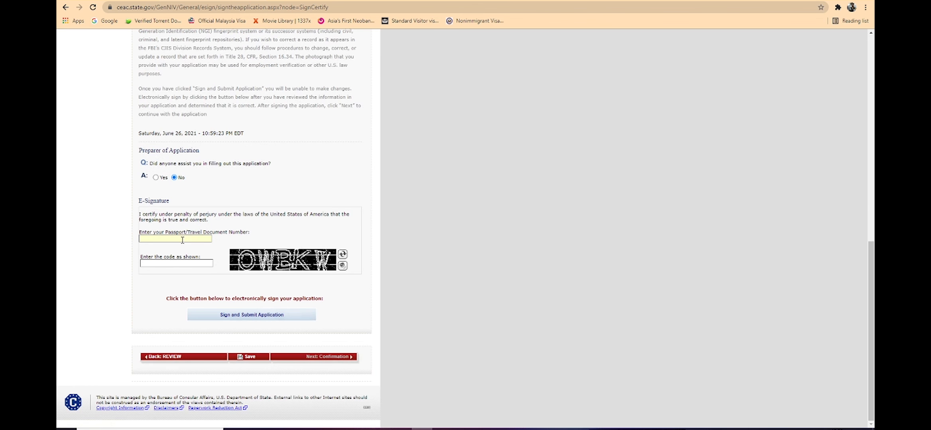
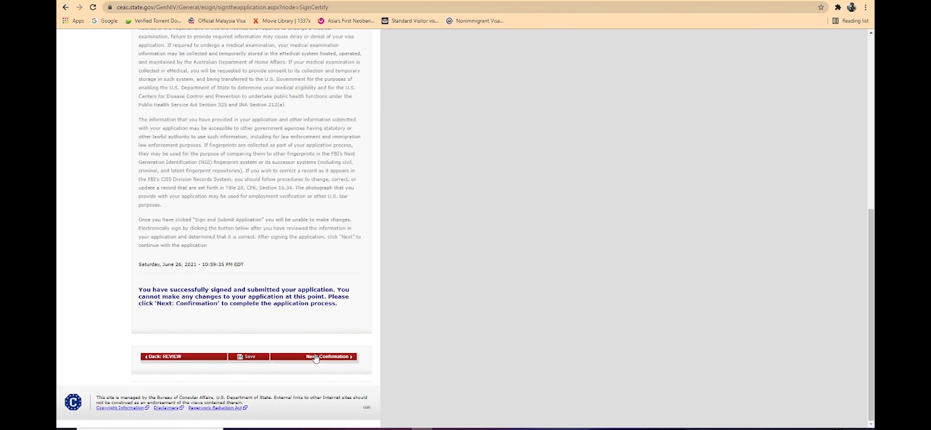
click(315, 358)
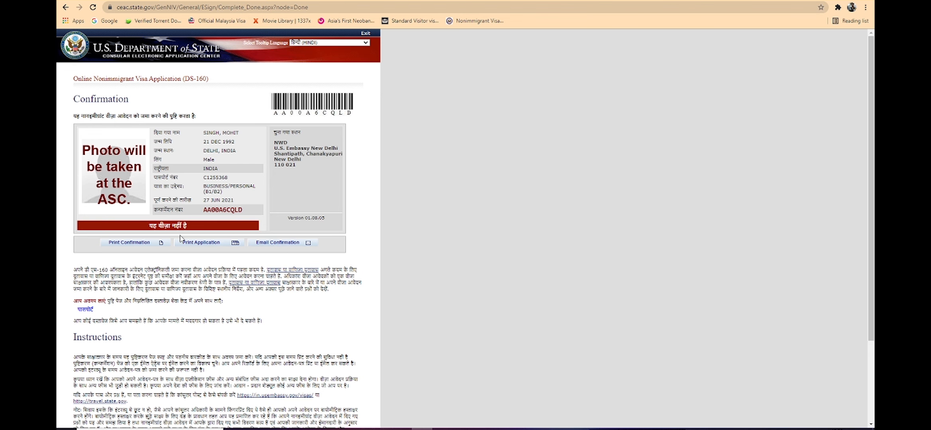
Step: Open the printable copy of the full application, set the print destination to Save as PDF, and check the preview
click(217, 243)
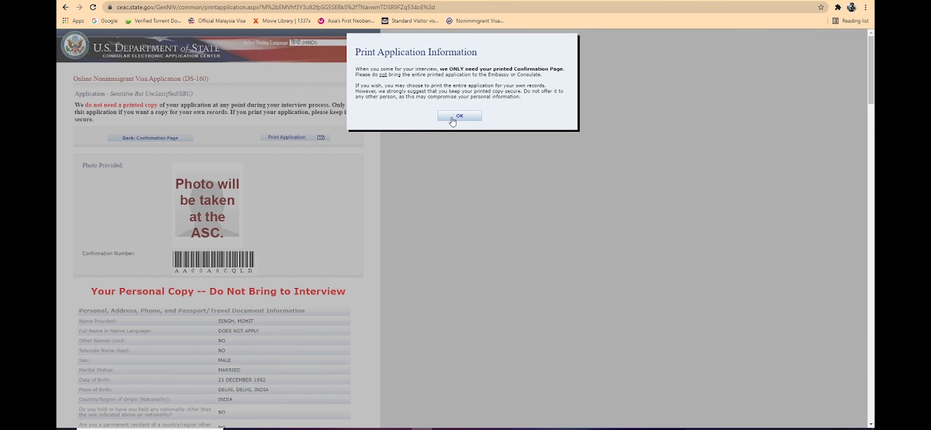
click(452, 116)
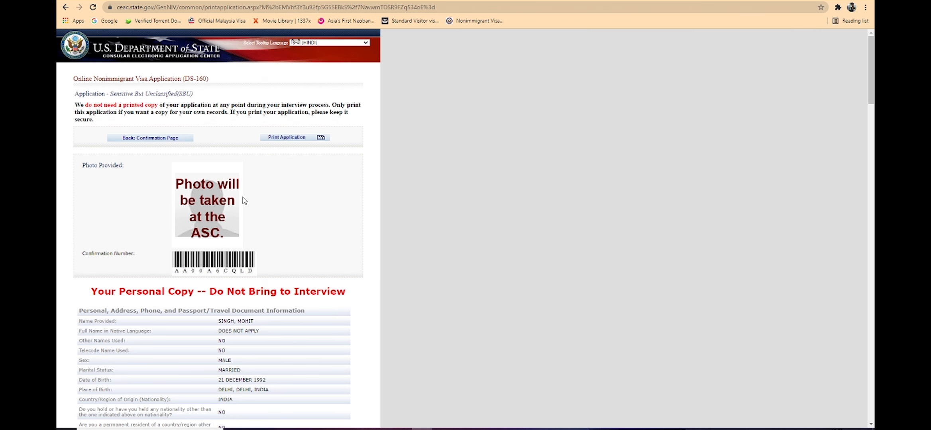
click(292, 138)
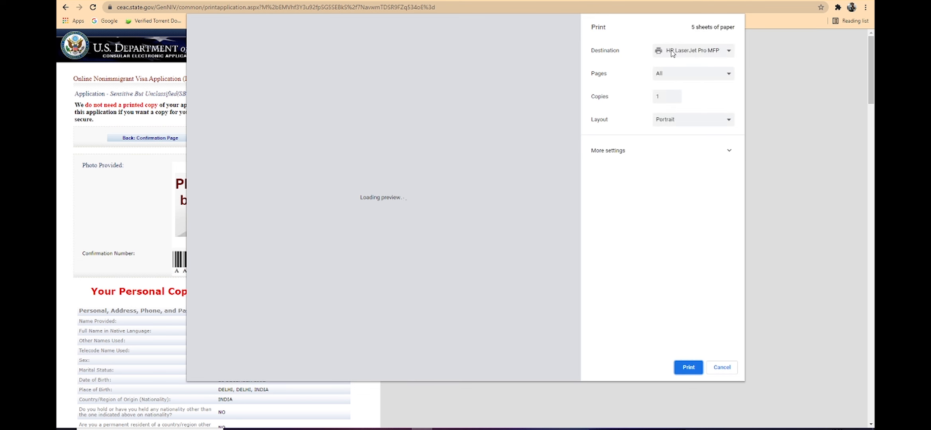
click(696, 50)
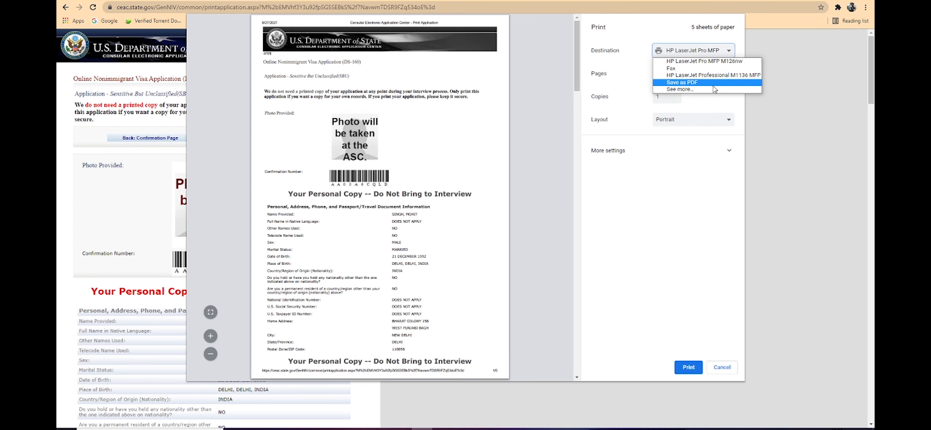
click(682, 82)
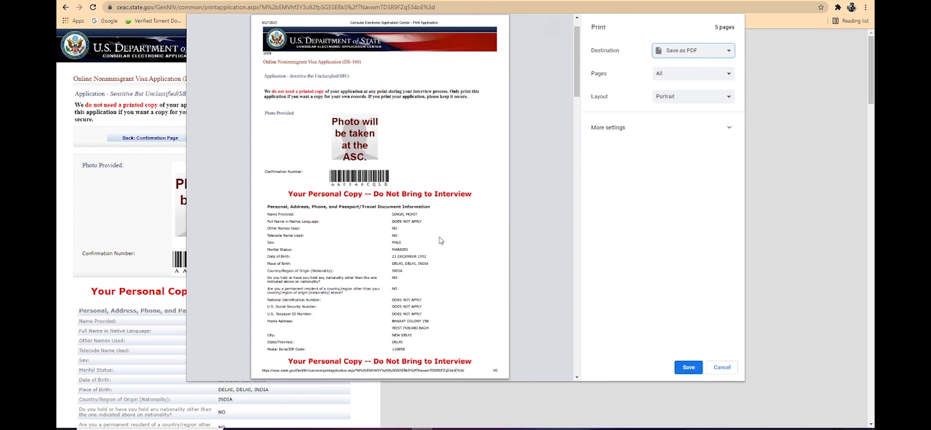
scroll(542, 258, down, 20)
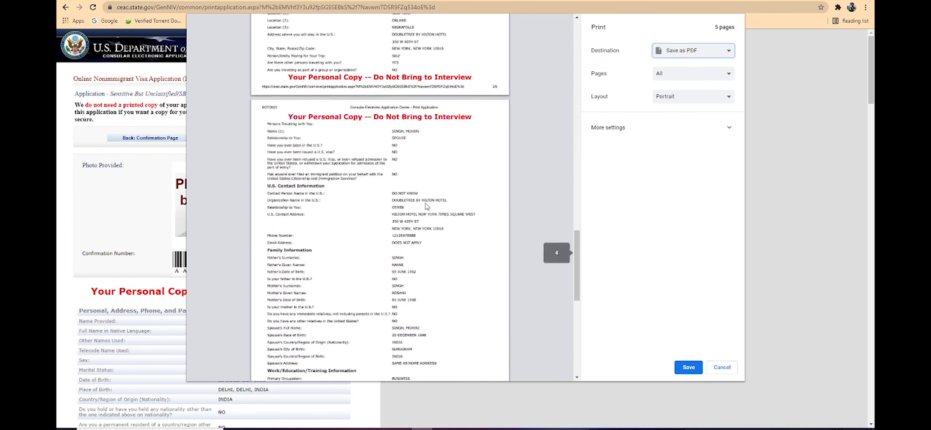
Step: Start saving the full application as a PDF, cancel the save, and return to the confirmation page
click(680, 373)
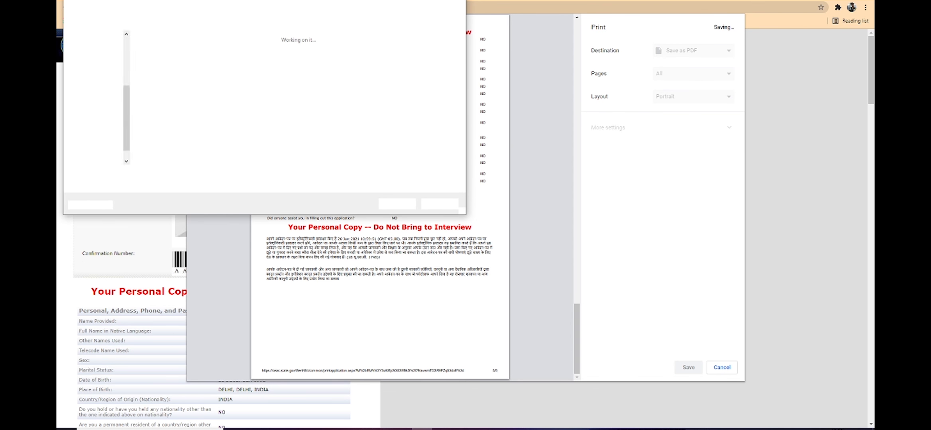
key(Escape)
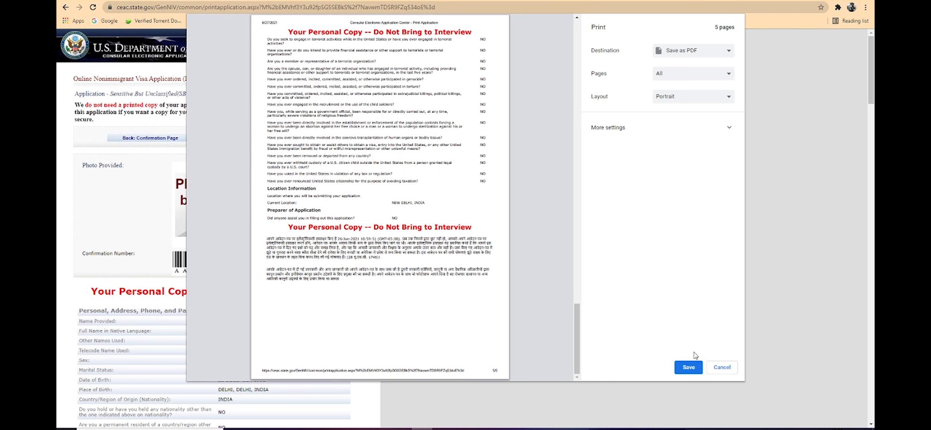
click(721, 367)
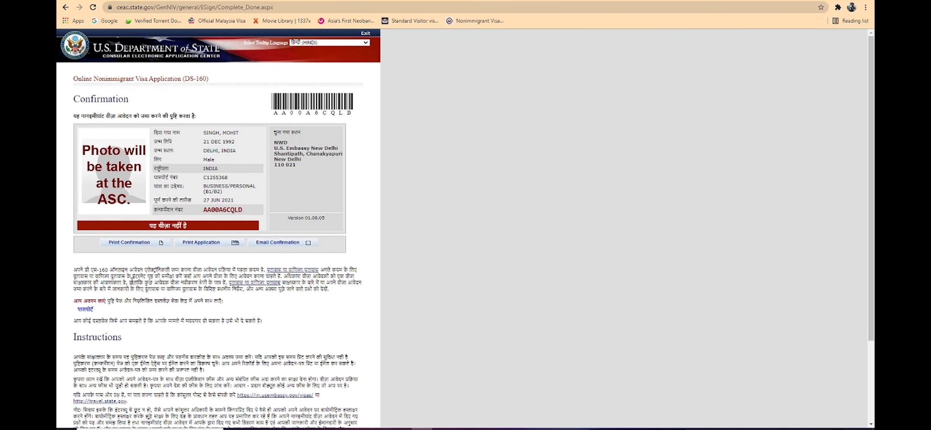
Step: Set the tooltip language of the confirmation page to English
click(349, 43)
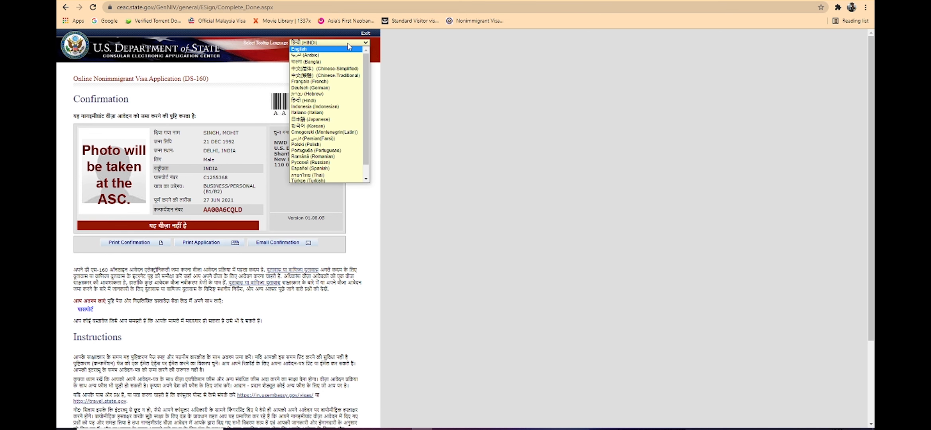
text(es)
key(e)
key(e)
click(336, 48)
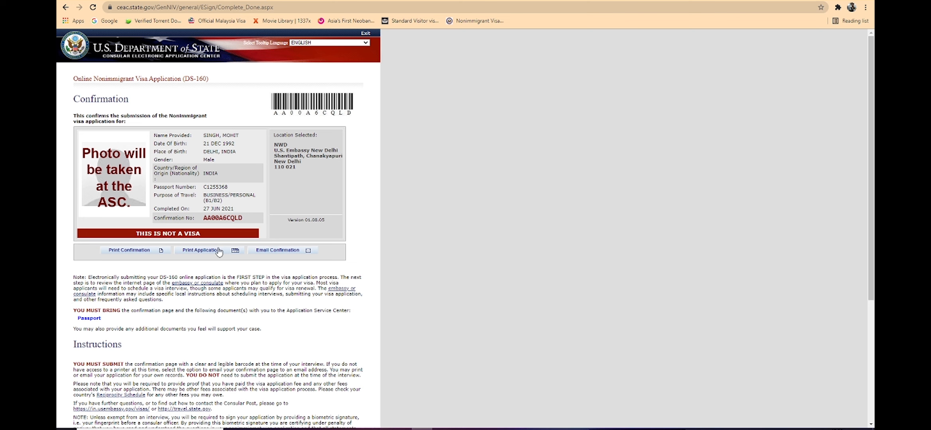
Step: Open the print dialog for the confirmation page with Save as PDF as the destination, and close it without printing
click(151, 254)
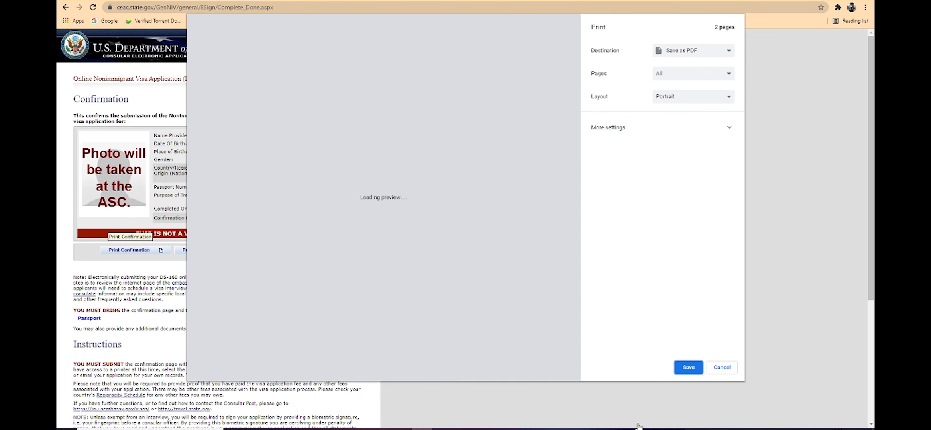
click(694, 368)
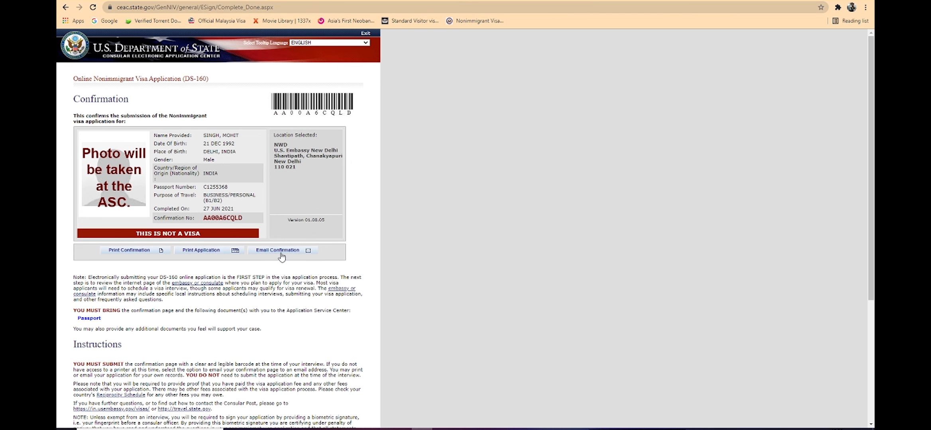
scroll(282, 257, down, 5)
scroll(278, 288, up, 5)
click(138, 252)
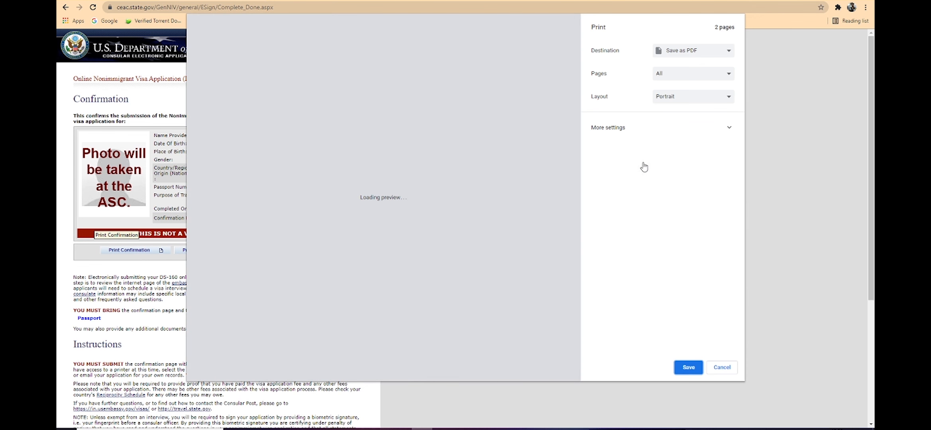
click(721, 367)
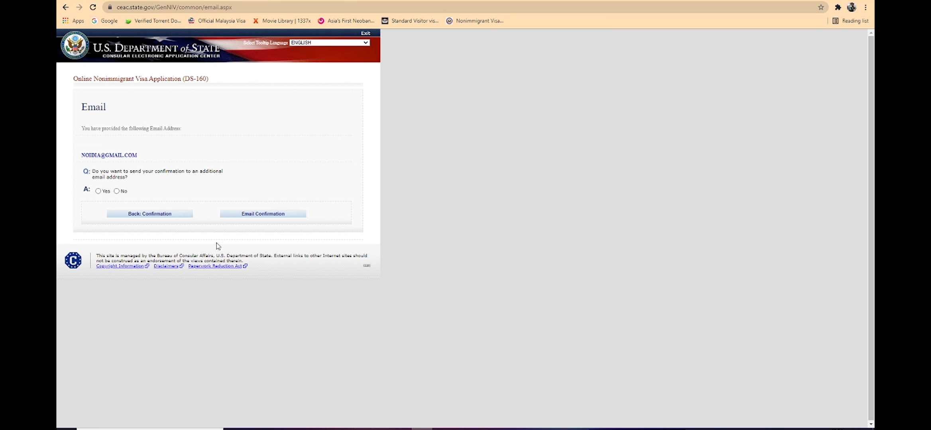
Step: Answer No to sending the confirmation to an additional email address, and email the confirmation to the address already provided
click(117, 191)
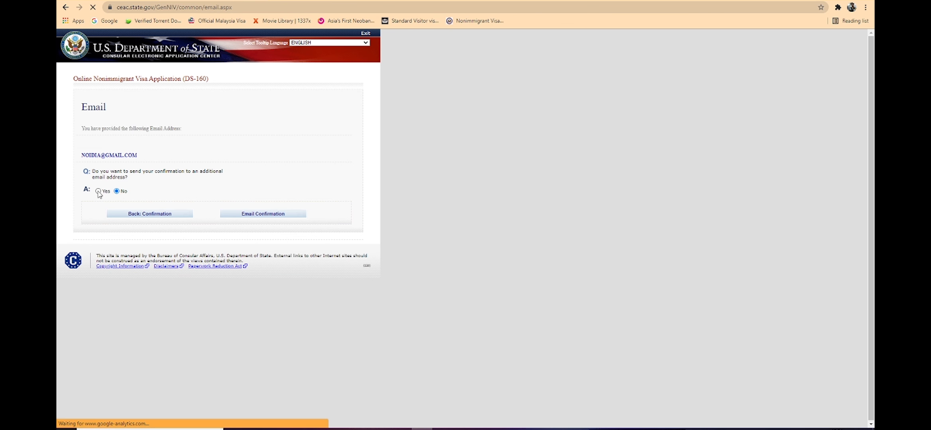
click(99, 191)
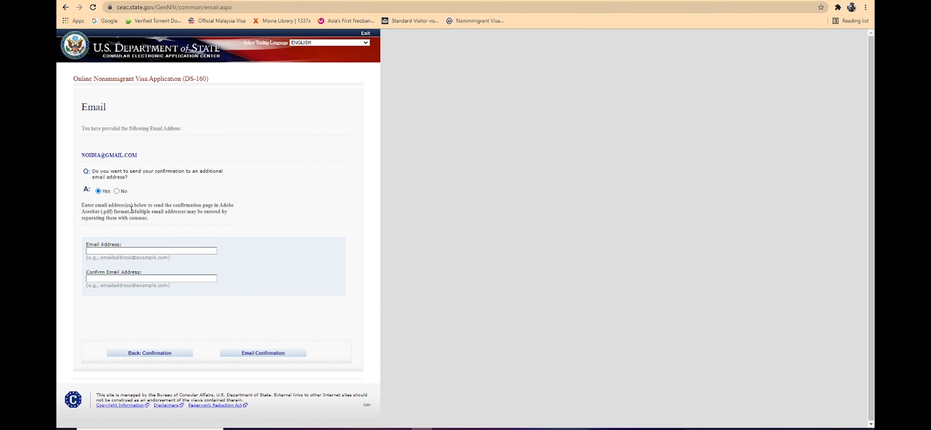
click(117, 192)
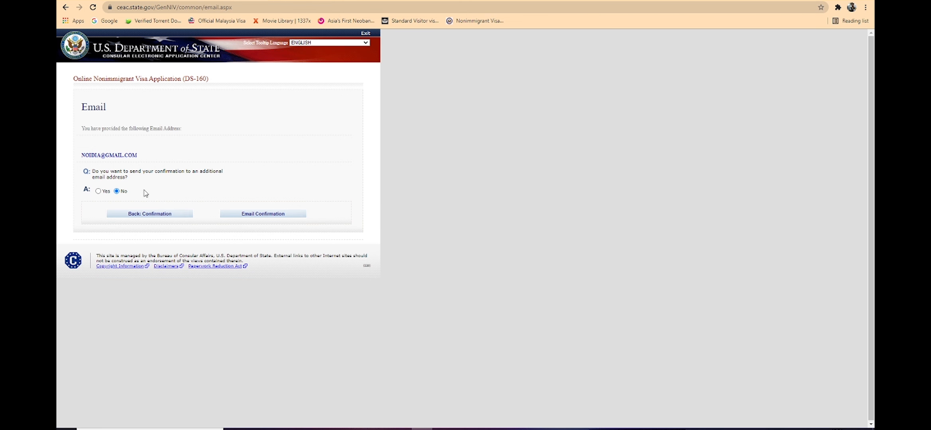
click(259, 217)
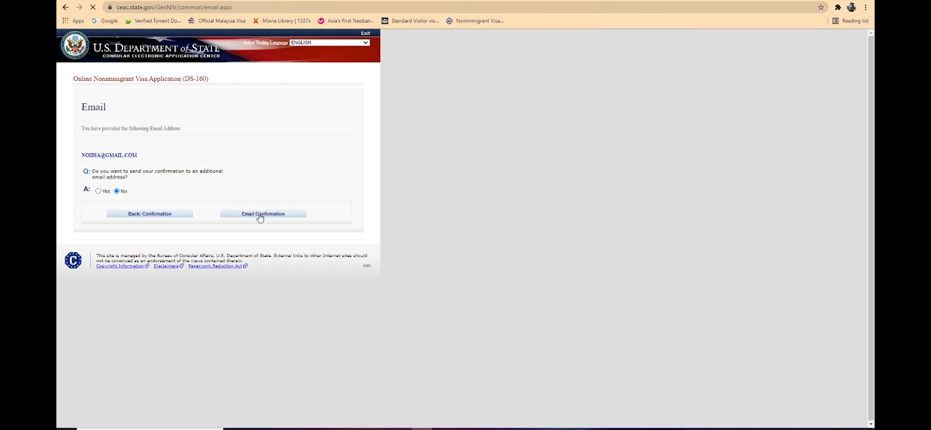